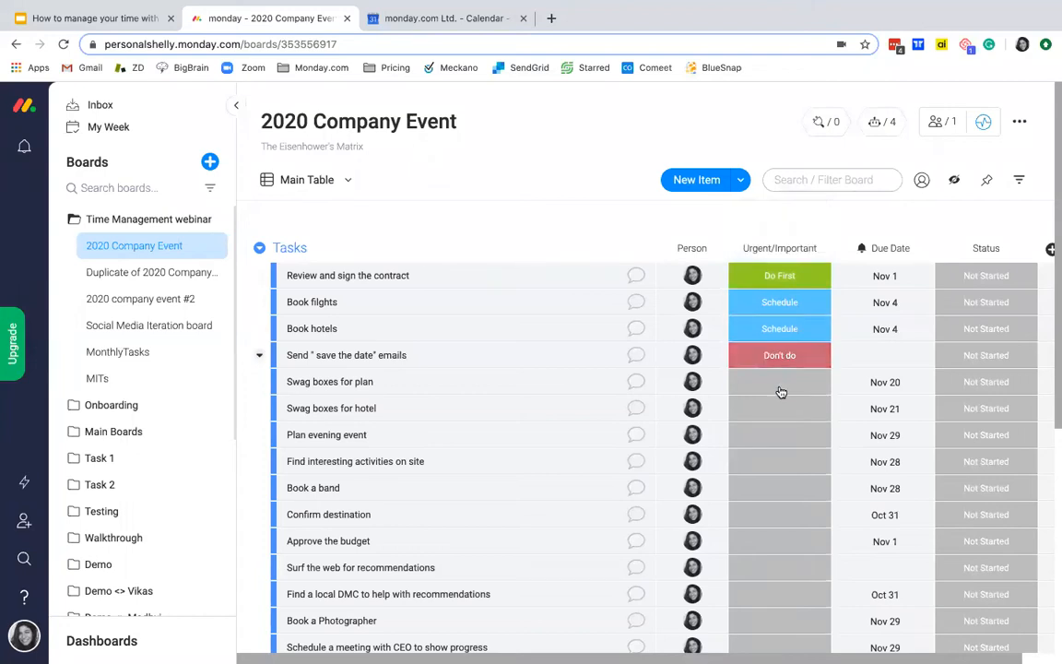
# Step: Set the Urgent/Important label to Do First for "Swag boxes for plan" and to Schedule for "Swag boxes for hotel"
pyautogui.click(779, 383)
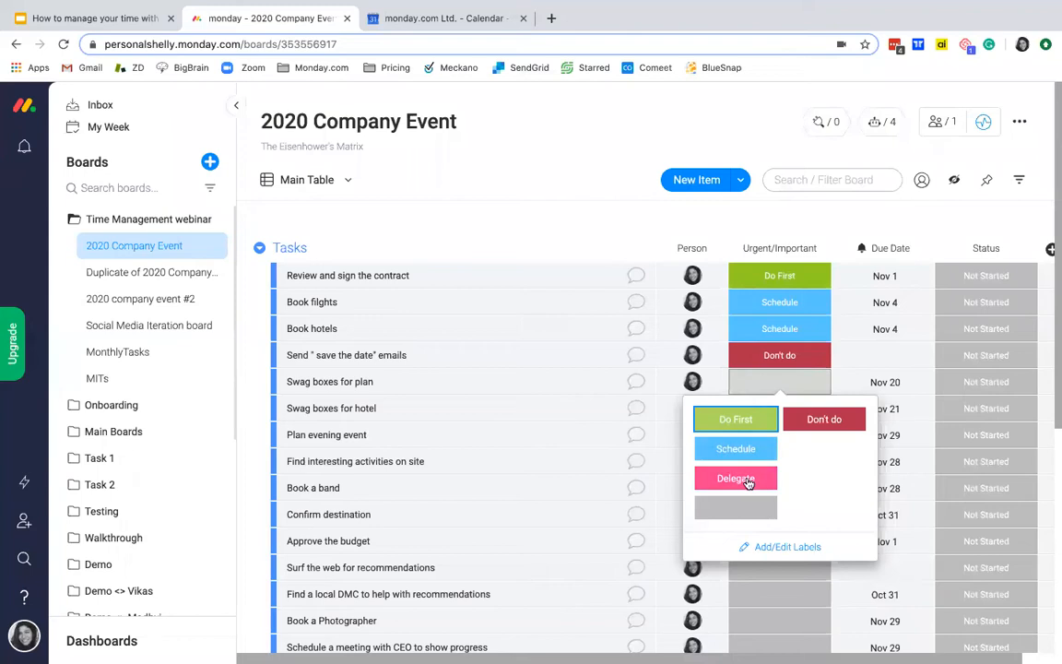
pyautogui.click(752, 424)
pyautogui.click(773, 408)
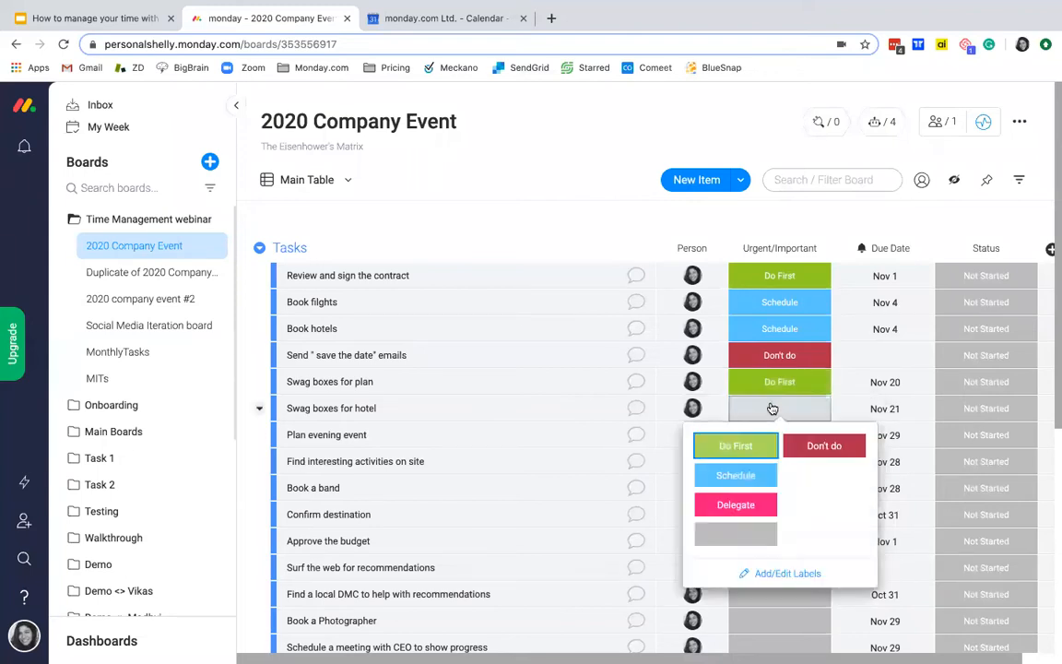
pyautogui.click(735, 475)
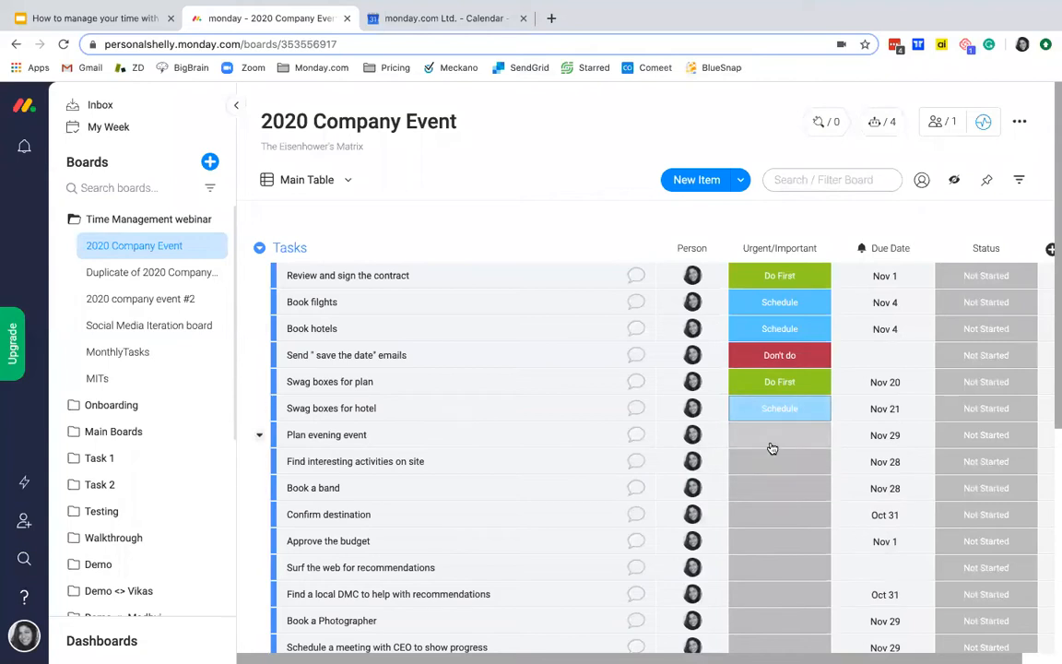
# Step: Set the Urgent/Important label to Delegate for "Plan evening event" and "Find interesting activities on site"
pyautogui.click(773, 441)
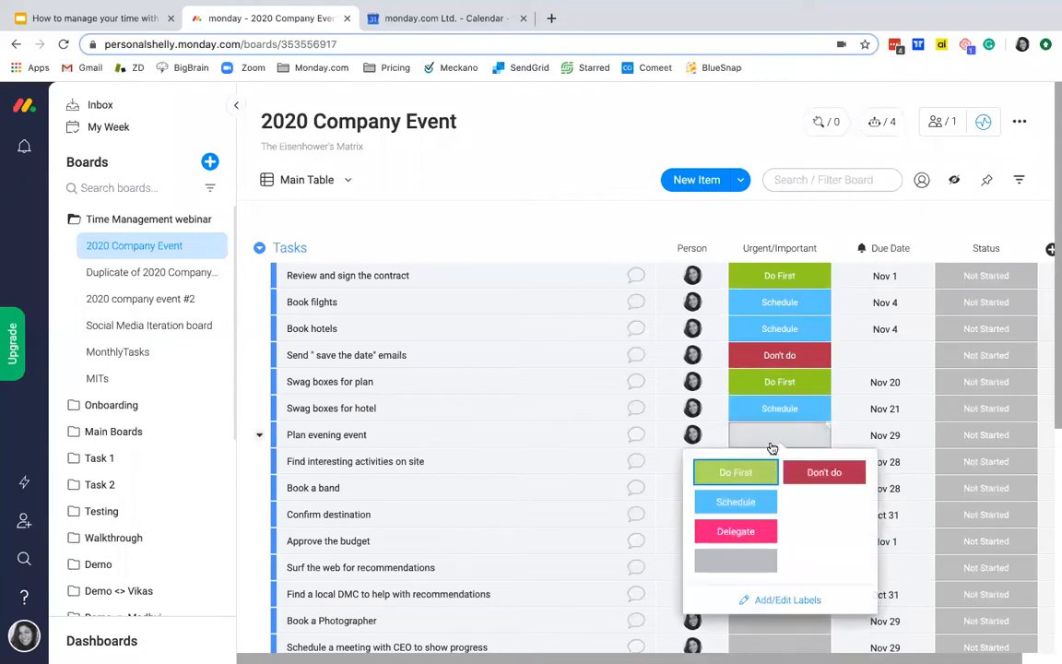
pyautogui.click(743, 532)
pyautogui.scroll(-1, 783, 516)
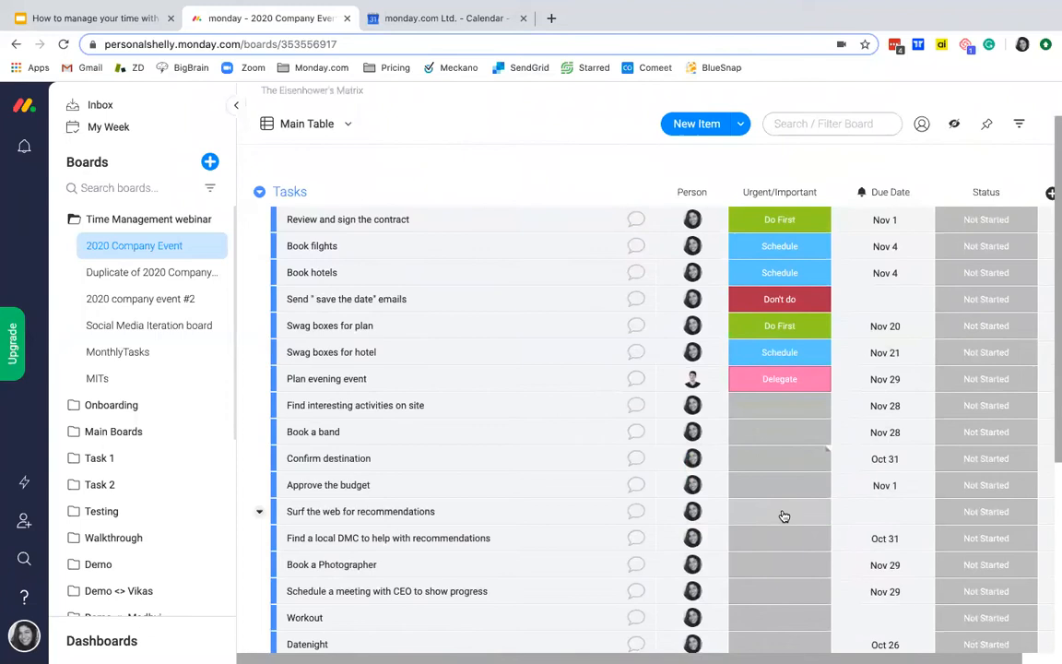
pyautogui.moveTo(696, 373)
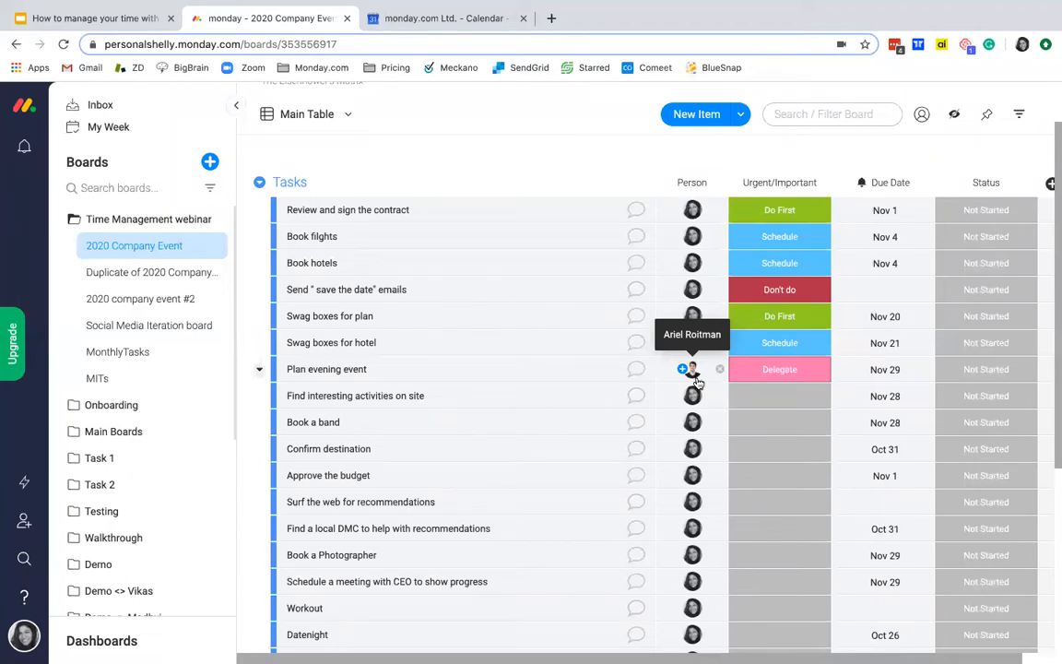
pyautogui.click(800, 395)
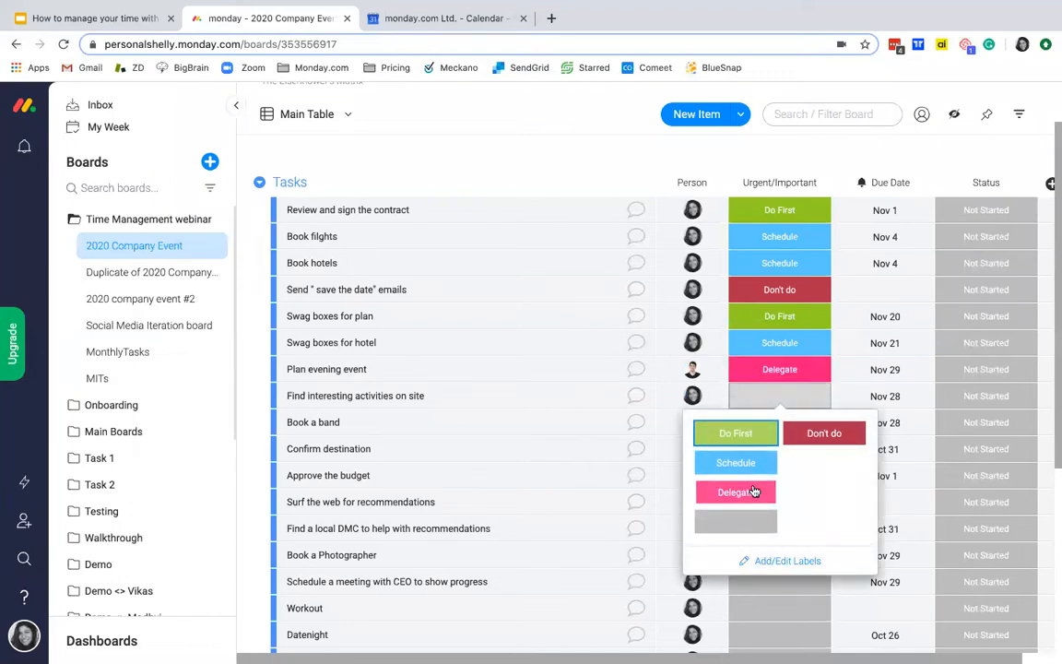
pyautogui.click(751, 490)
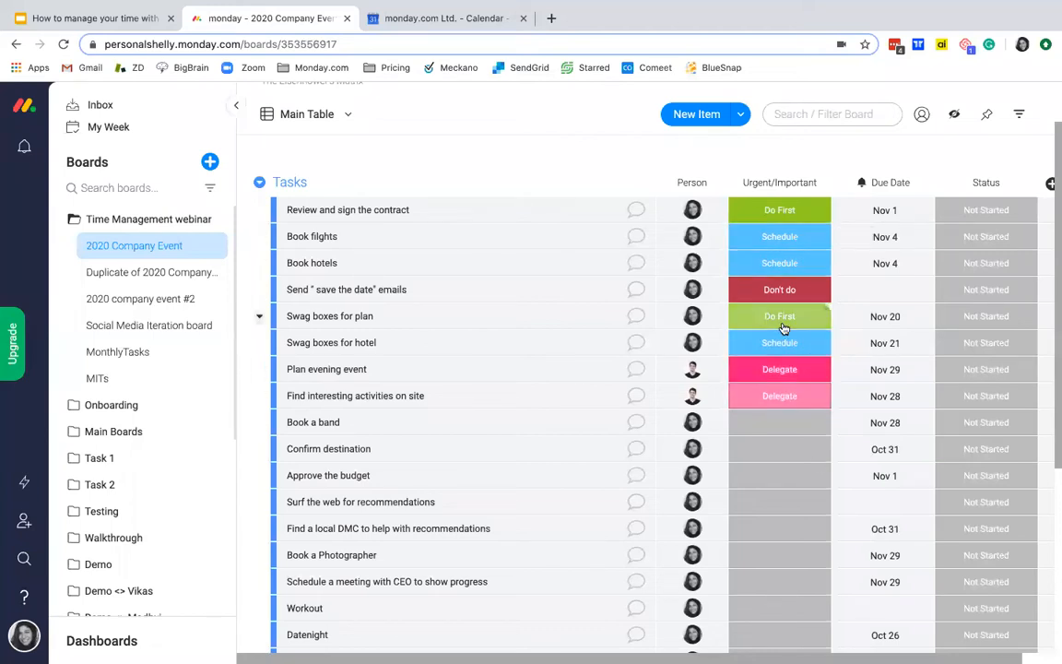
# Step: Filter the board by the Urgent/Important label Do First and save the result as a new view named Q1
pyautogui.scroll(2, 791, 322)
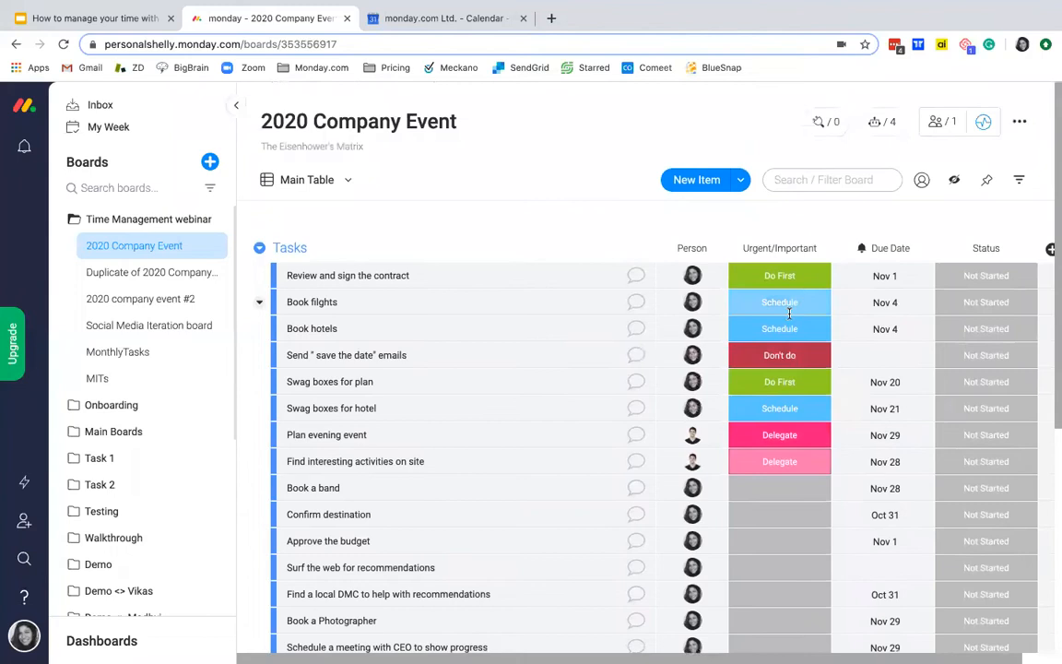
pyautogui.click(1020, 182)
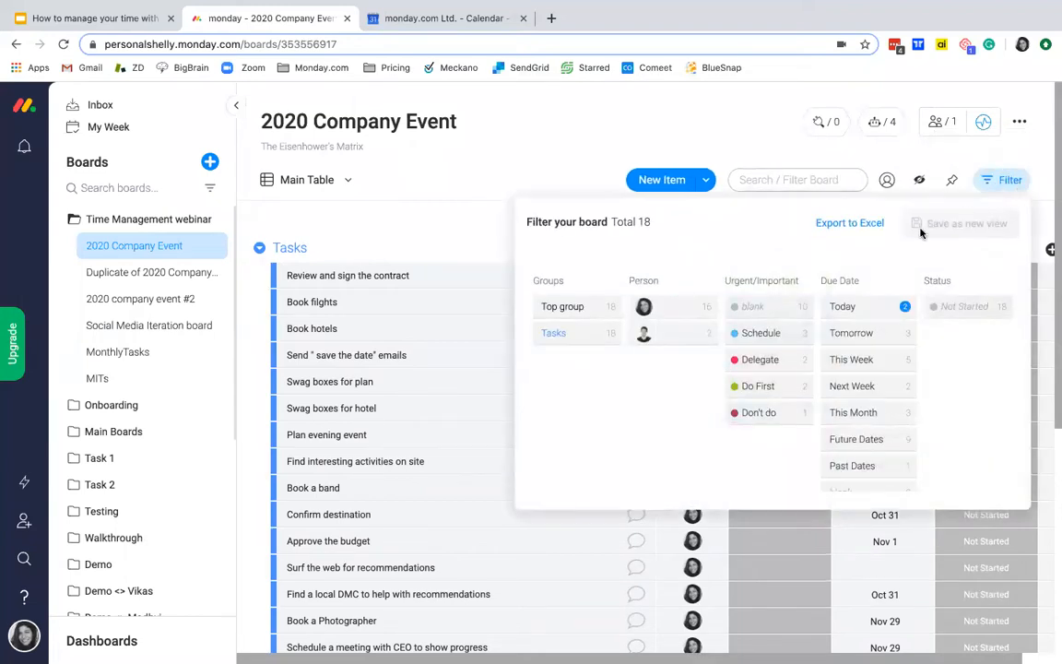
pyautogui.click(765, 392)
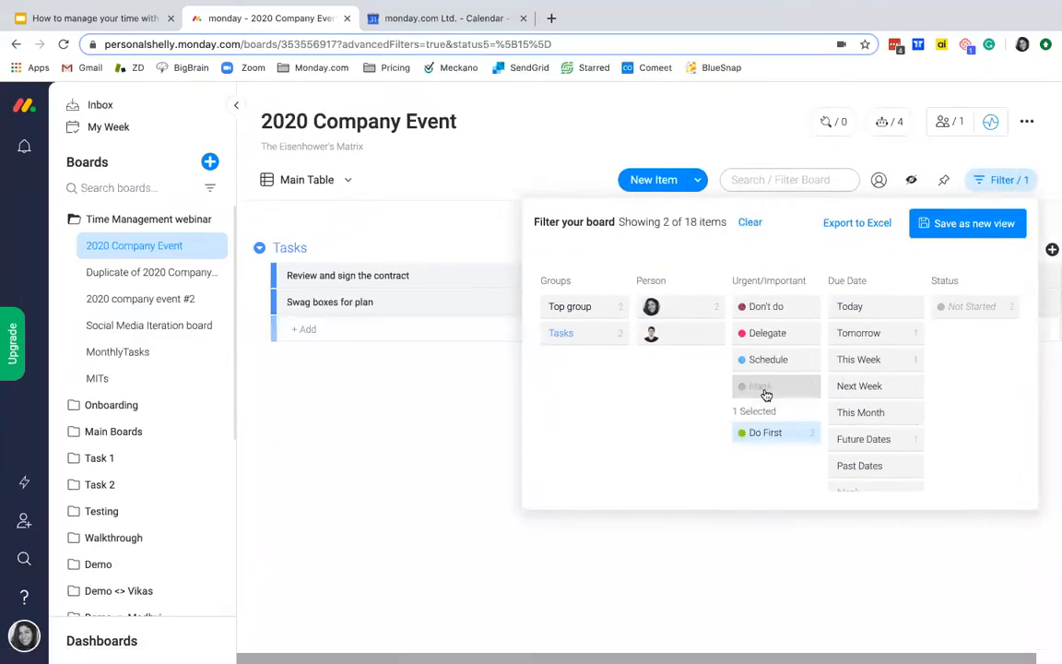
pyautogui.click(957, 232)
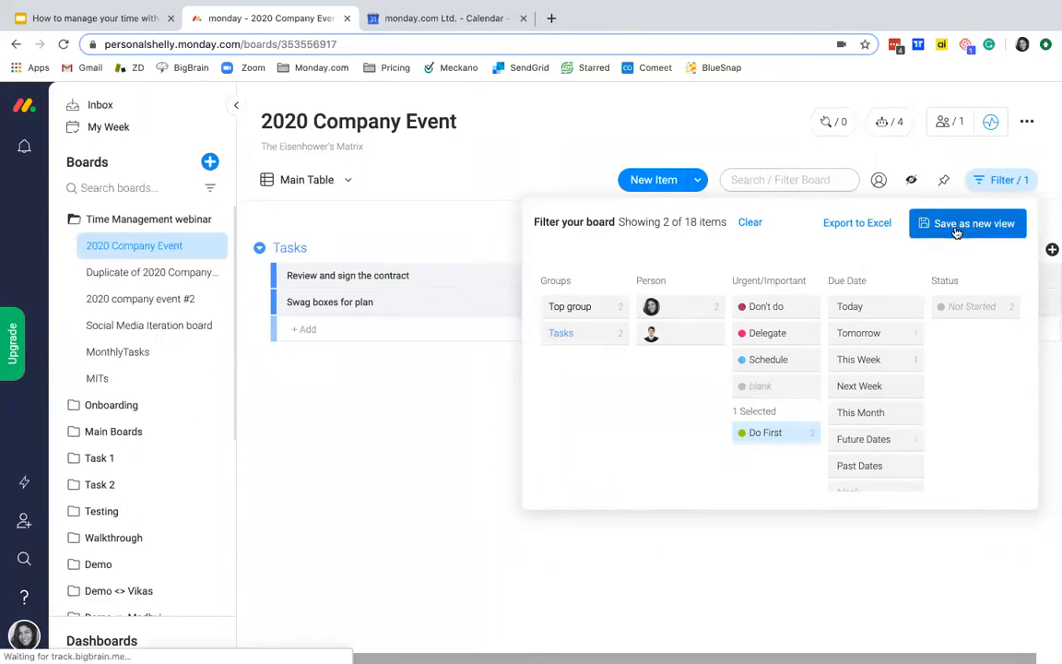
pyautogui.click(294, 179)
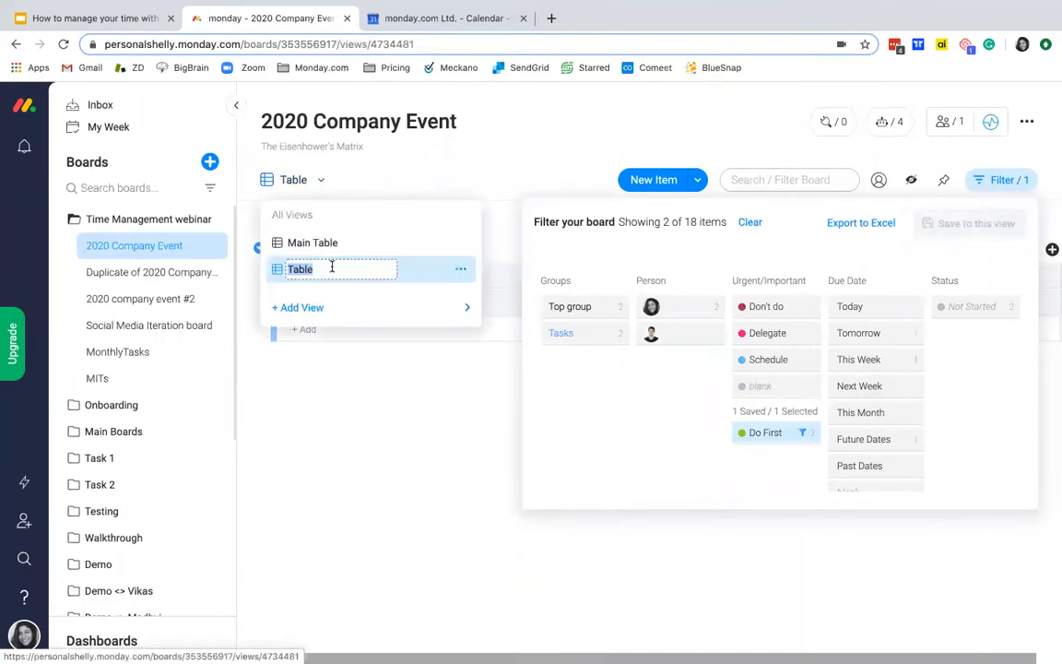
pyautogui.write('Q1')
pyautogui.press('Return')
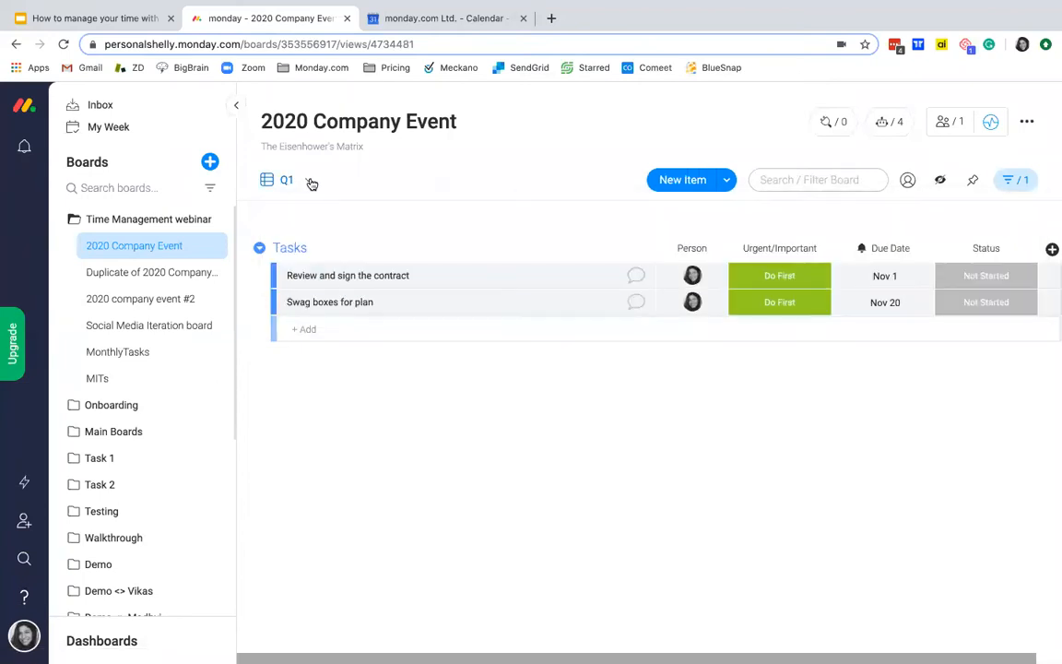
# Step: From the Main Table, filter by the Urgent/Important label Schedule and save the result as a new view named Q2
pyautogui.click(305, 180)
pyautogui.click(315, 242)
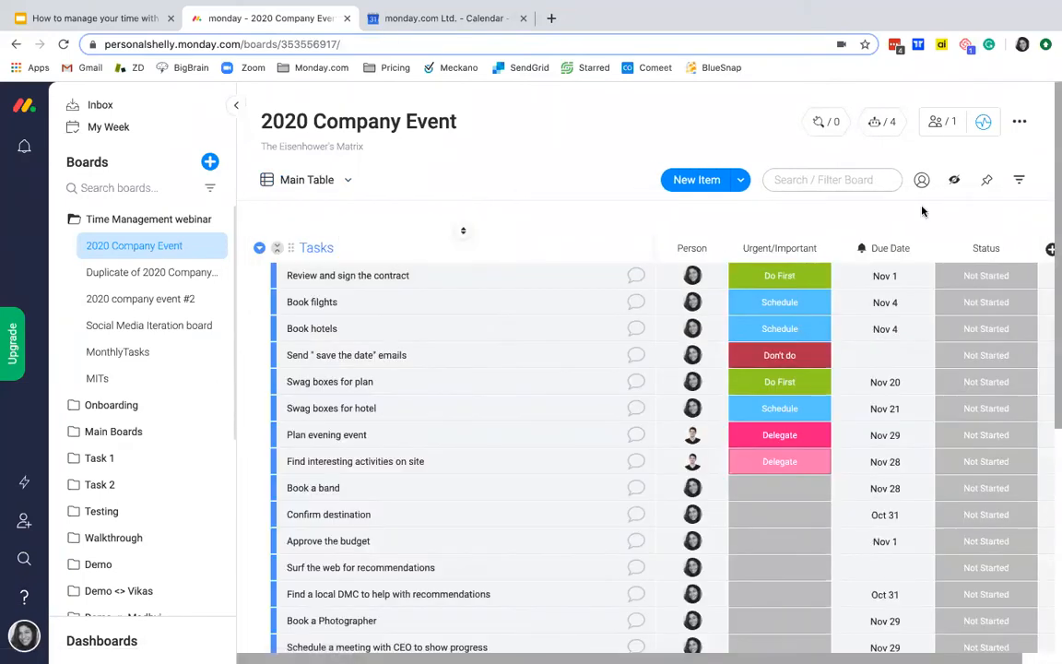
pyautogui.click(1020, 181)
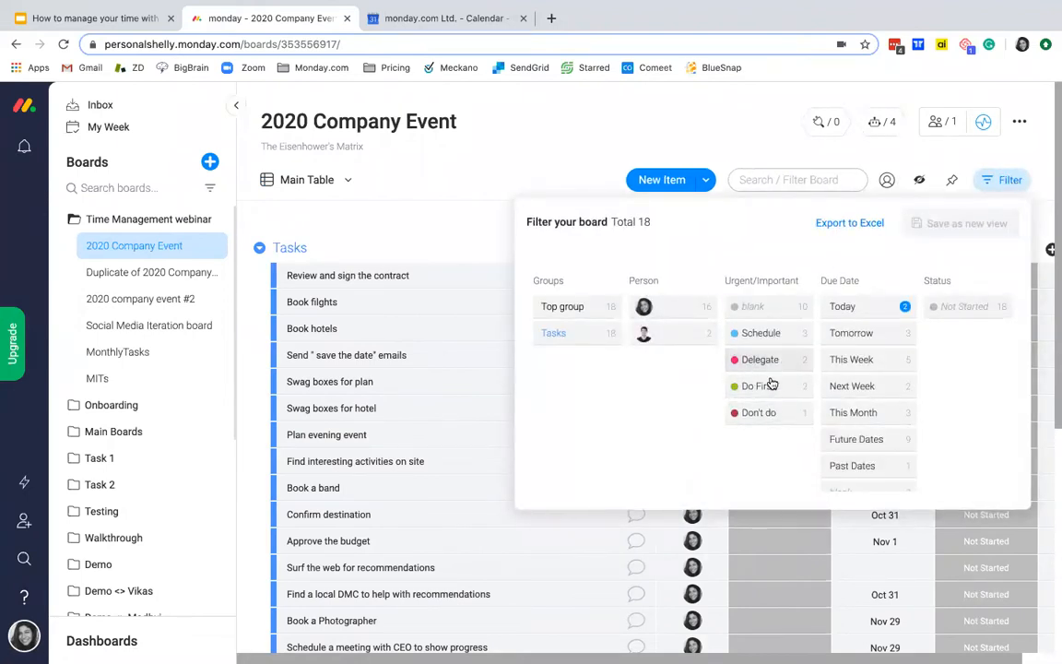
pyautogui.click(769, 334)
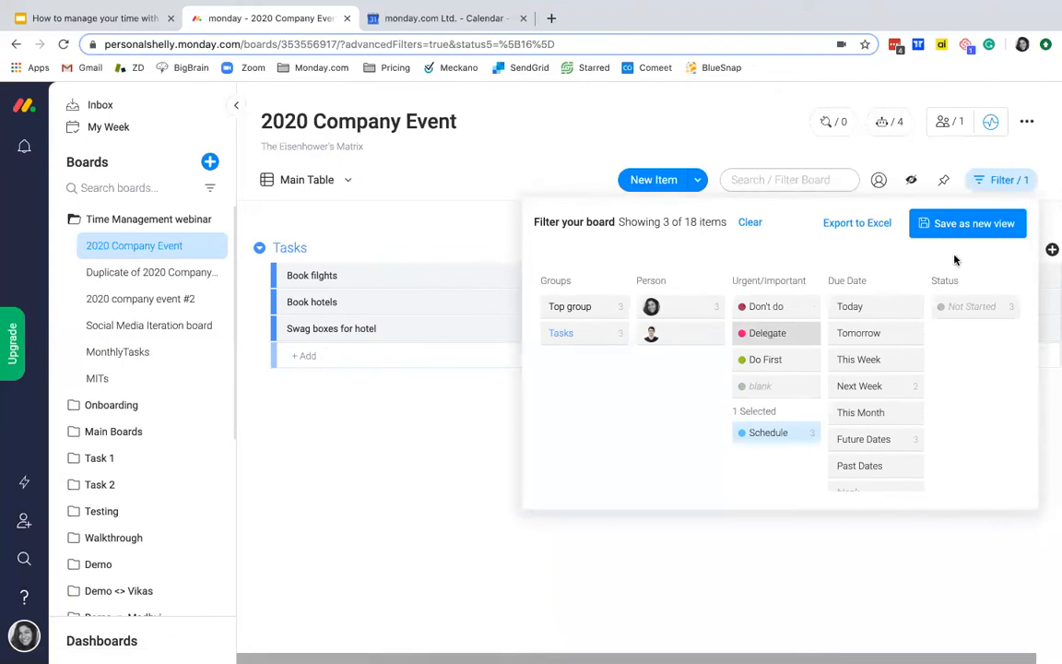
pyautogui.click(963, 225)
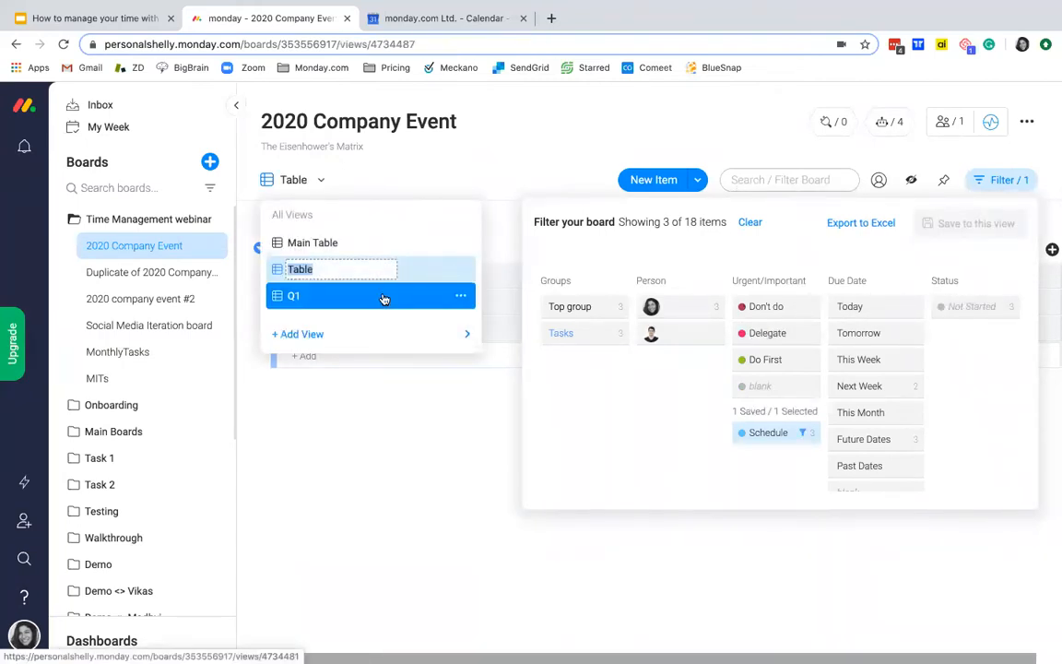
pyautogui.write('Q2')
pyautogui.press('Return')
pyautogui.click(310, 185)
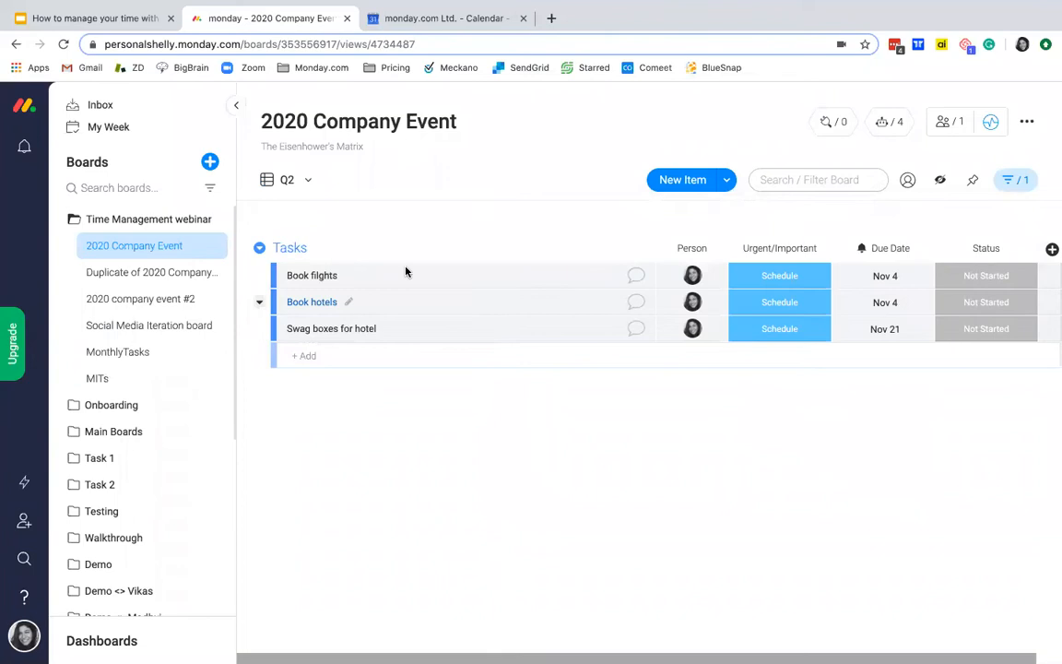
# Step: Compare the tasks in the 2020 Company Event board's Main Table, Q2 and Q1 views
pyautogui.click(304, 179)
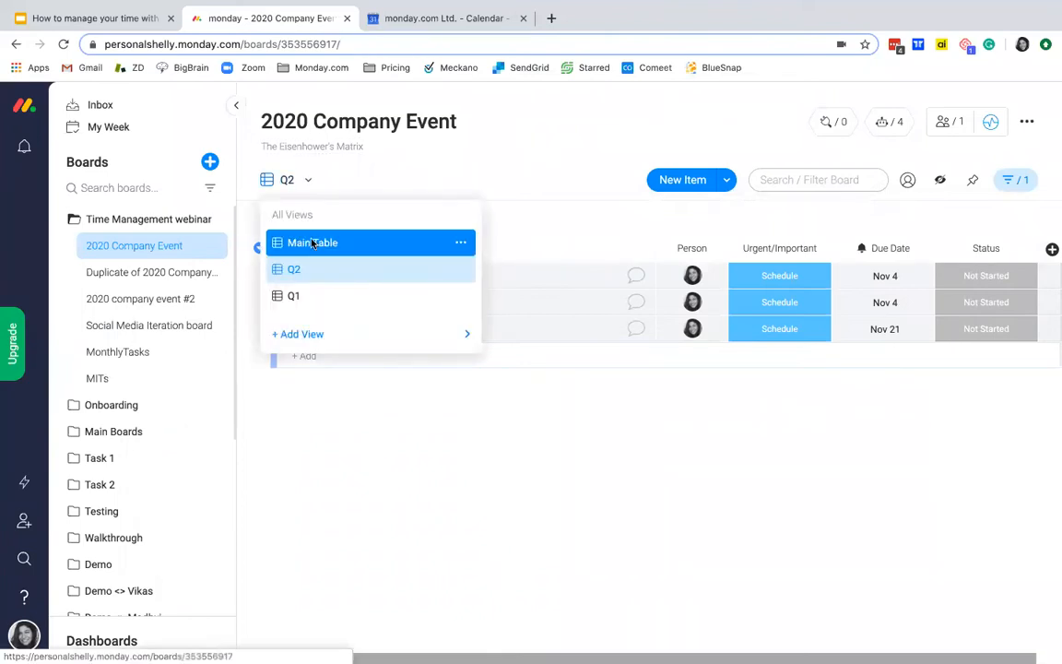
pyautogui.click(313, 243)
pyautogui.click(291, 179)
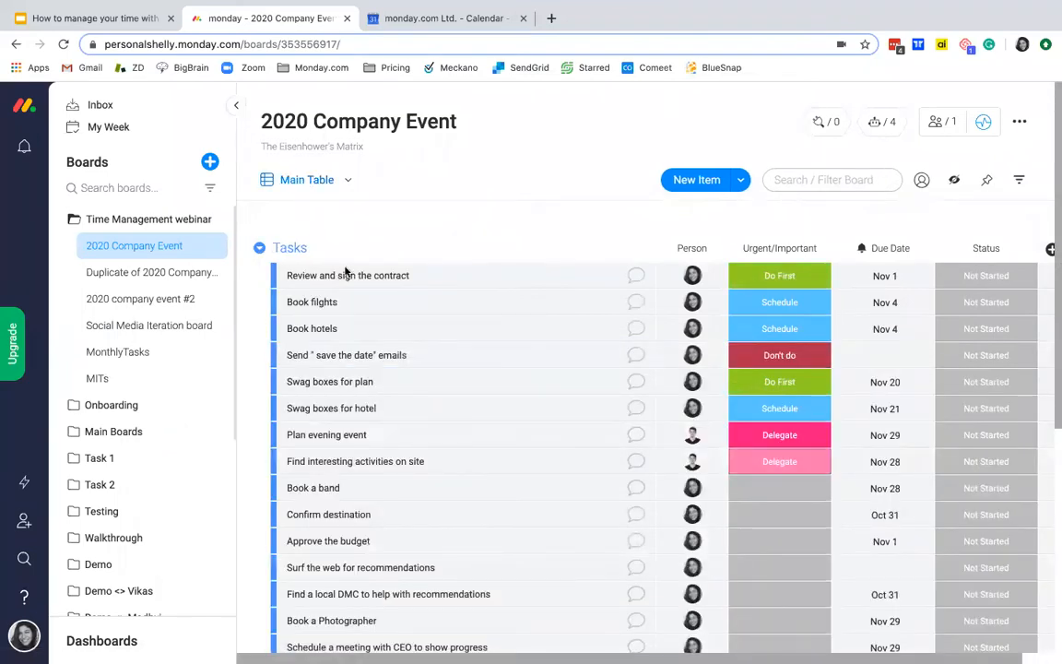
pyautogui.click(349, 279)
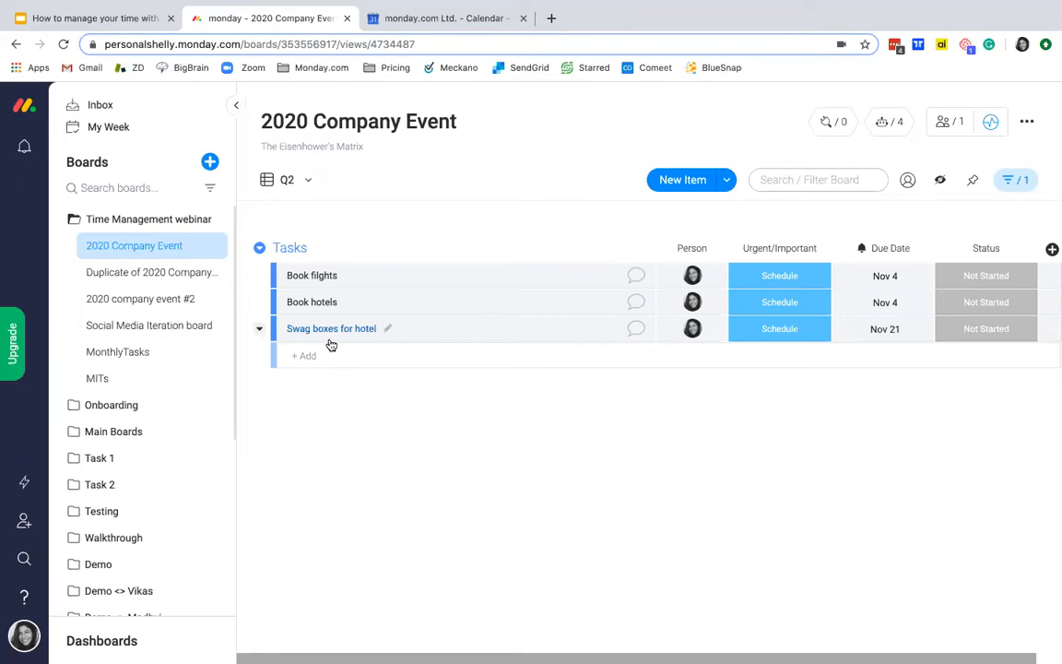
pyautogui.click(301, 184)
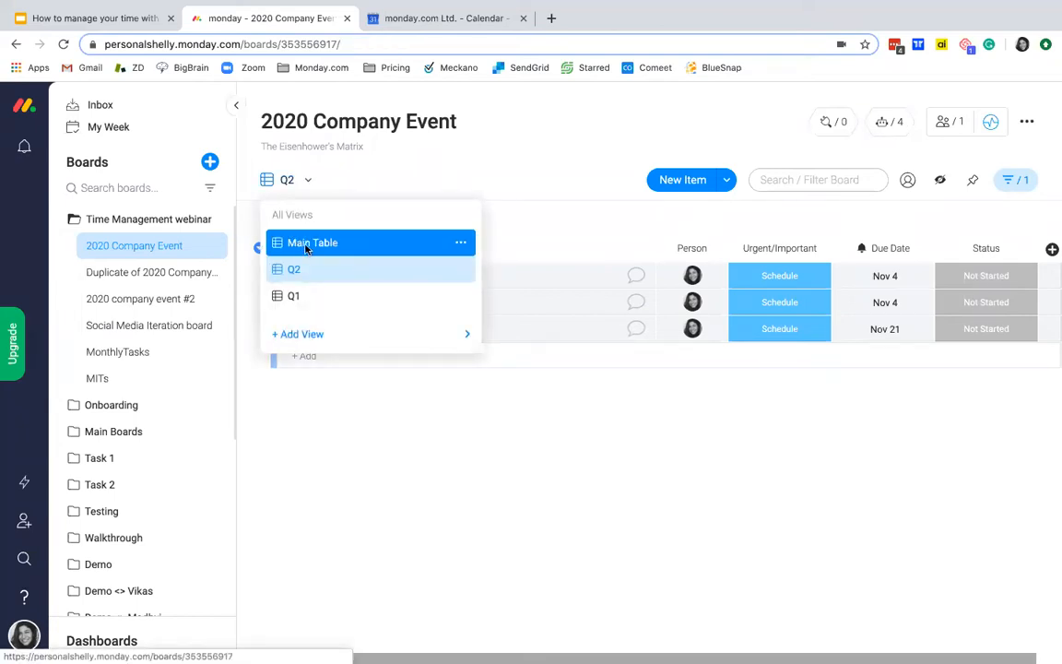
pyautogui.click(305, 245)
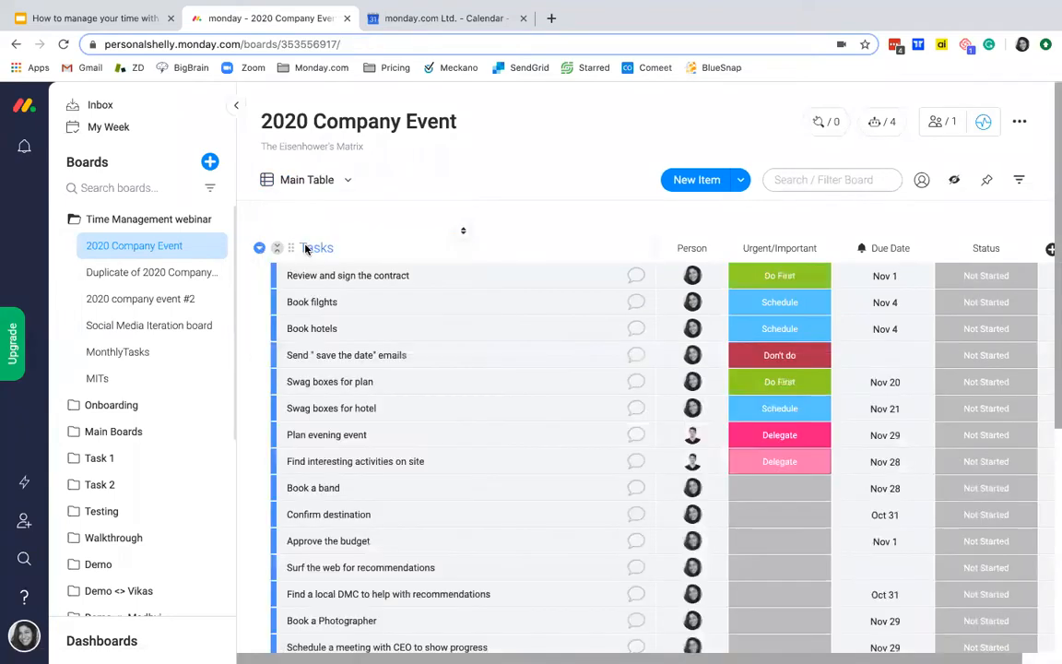
pyautogui.click(330, 184)
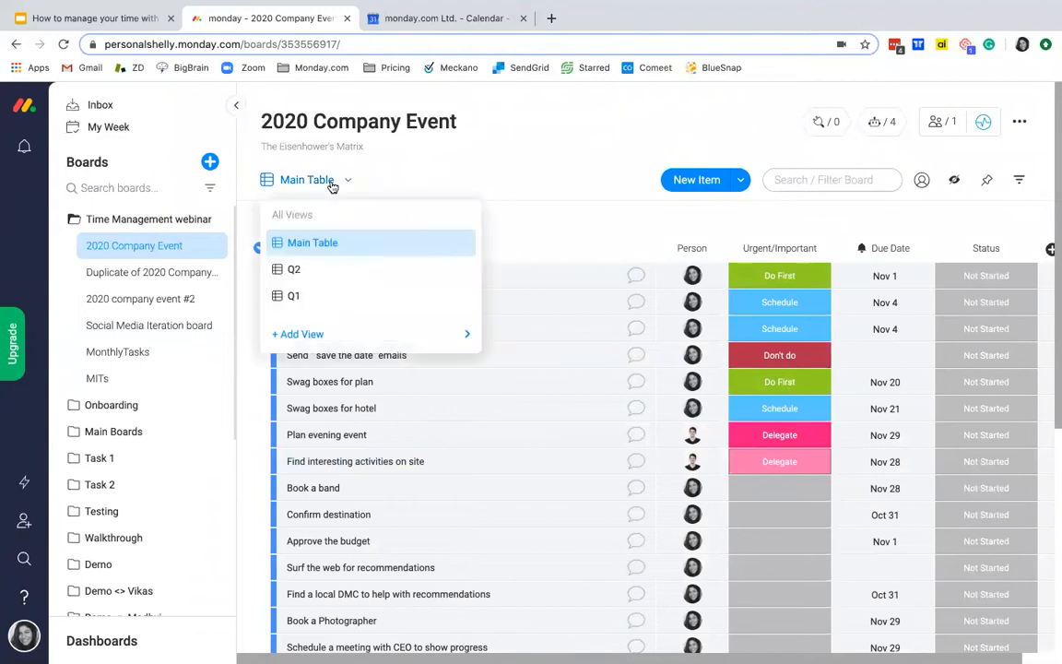
pyautogui.click(302, 295)
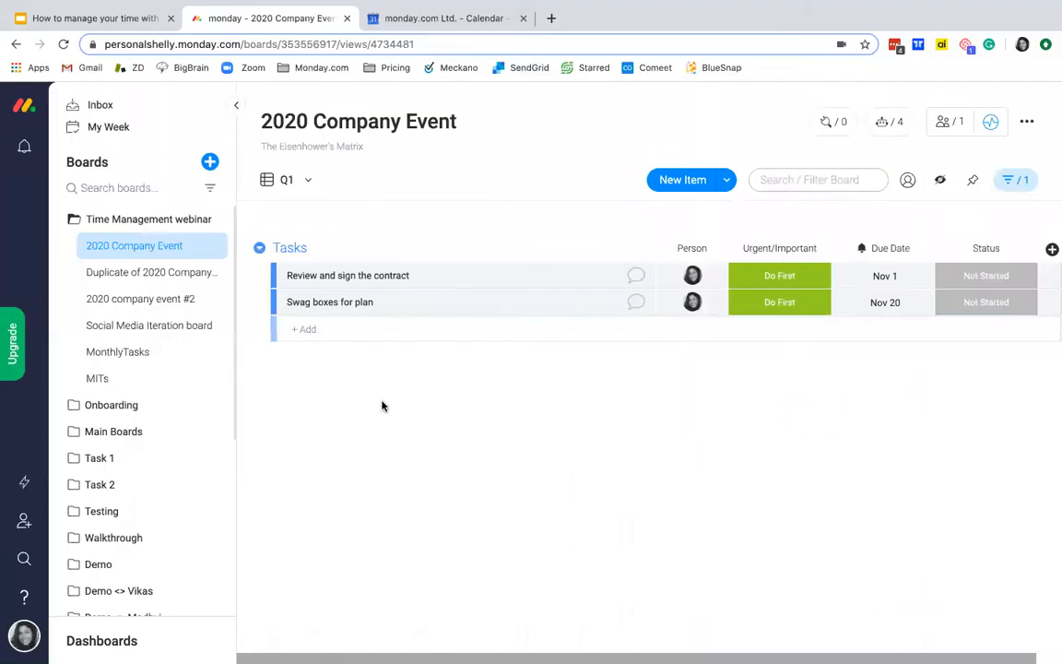
# Step: Open the Duplicate of 2020 Company Event board and examine its Q1, Q2, Q3 and Q4 views in order
pyautogui.moveTo(141, 243); pyautogui.dragTo(154, 274)
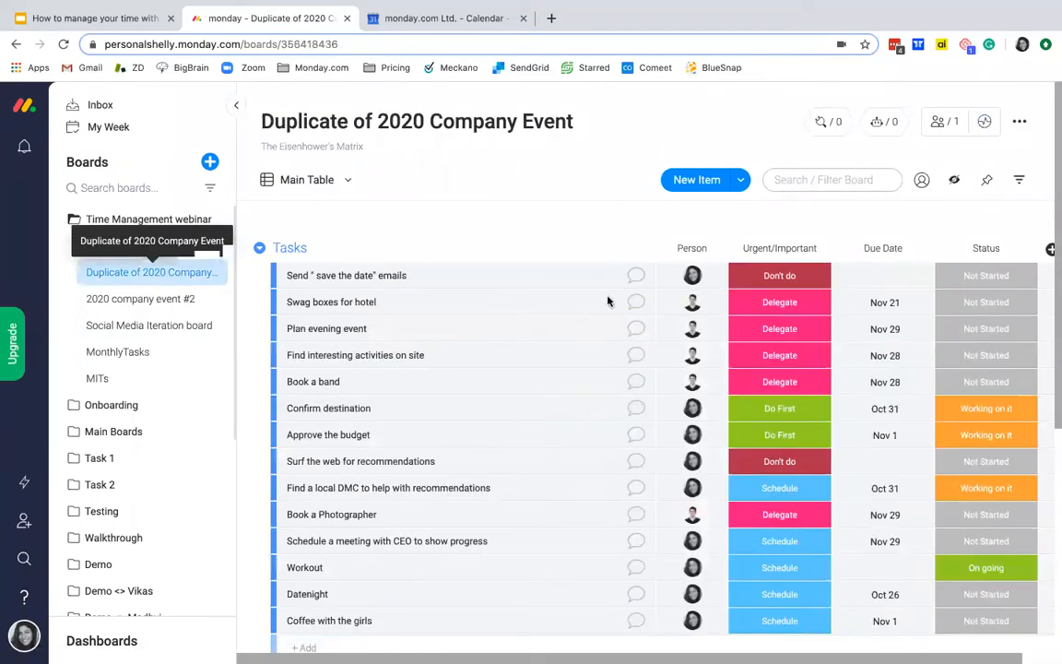
pyautogui.click(345, 183)
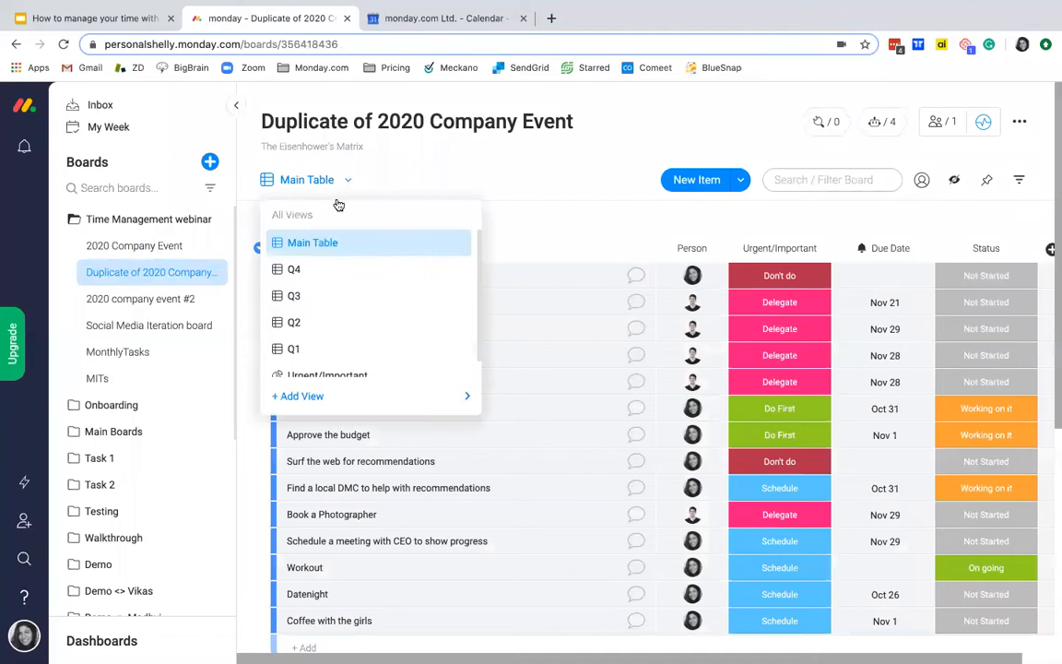
pyautogui.click(297, 348)
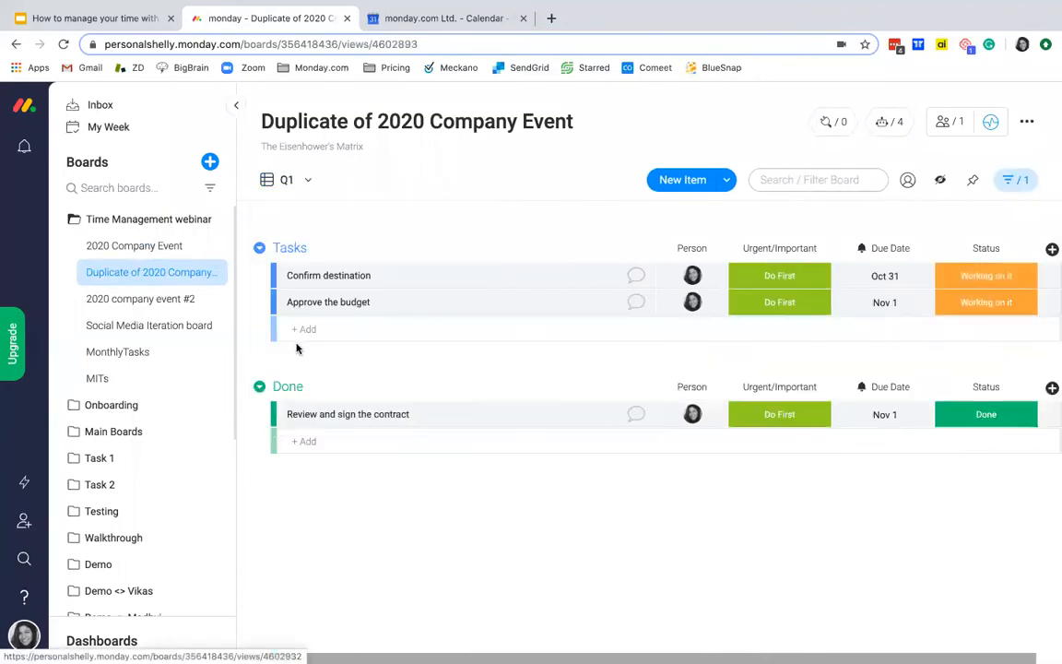
pyautogui.click(304, 180)
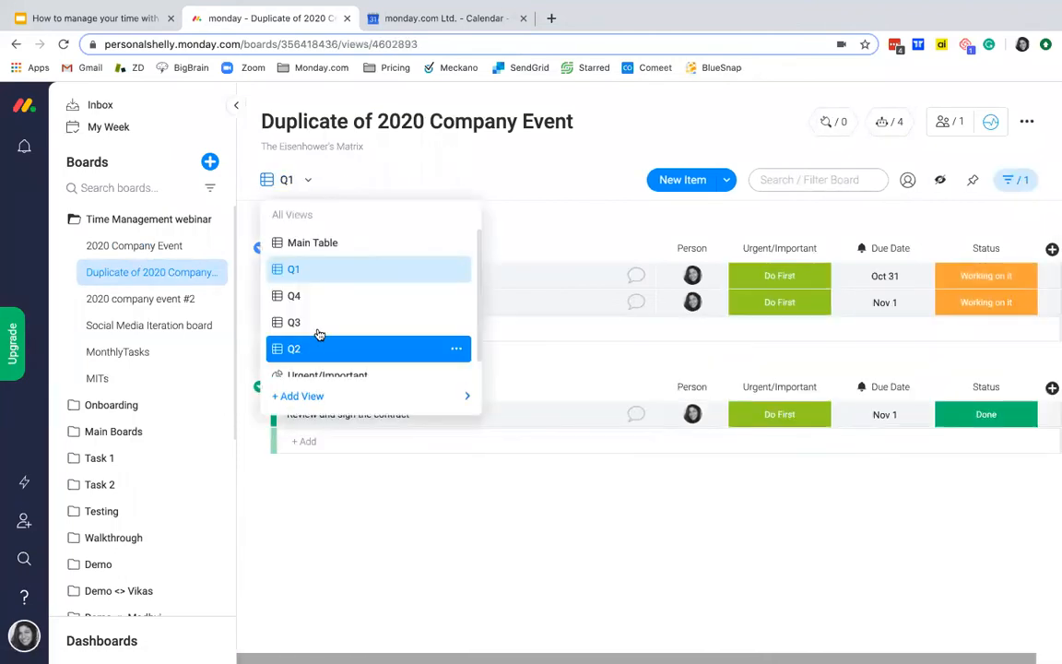
pyautogui.click(315, 351)
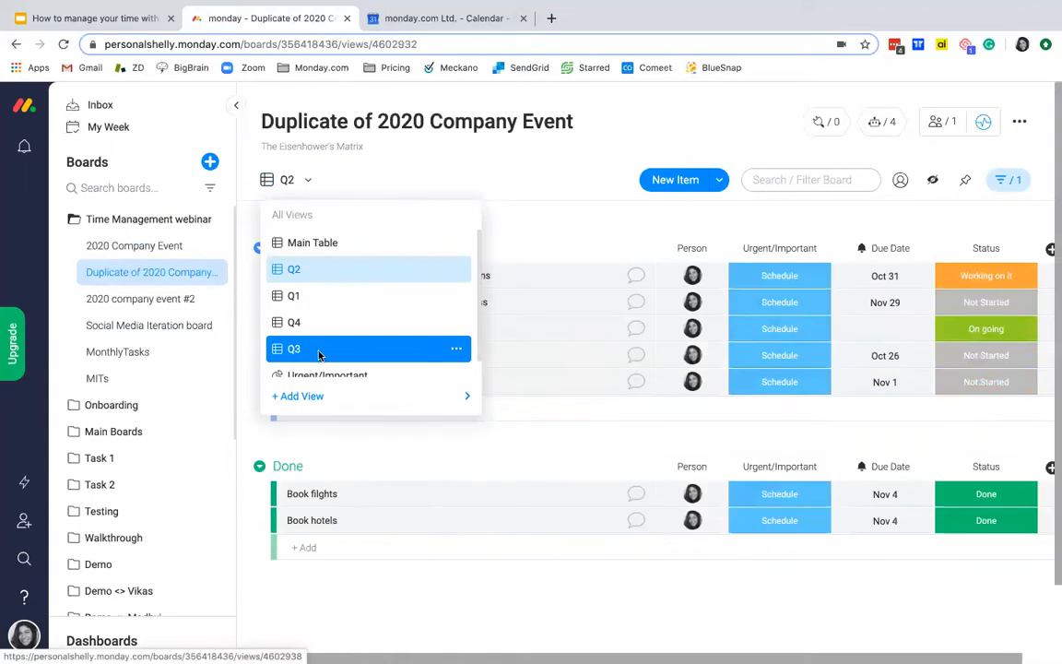
pyautogui.click(308, 181)
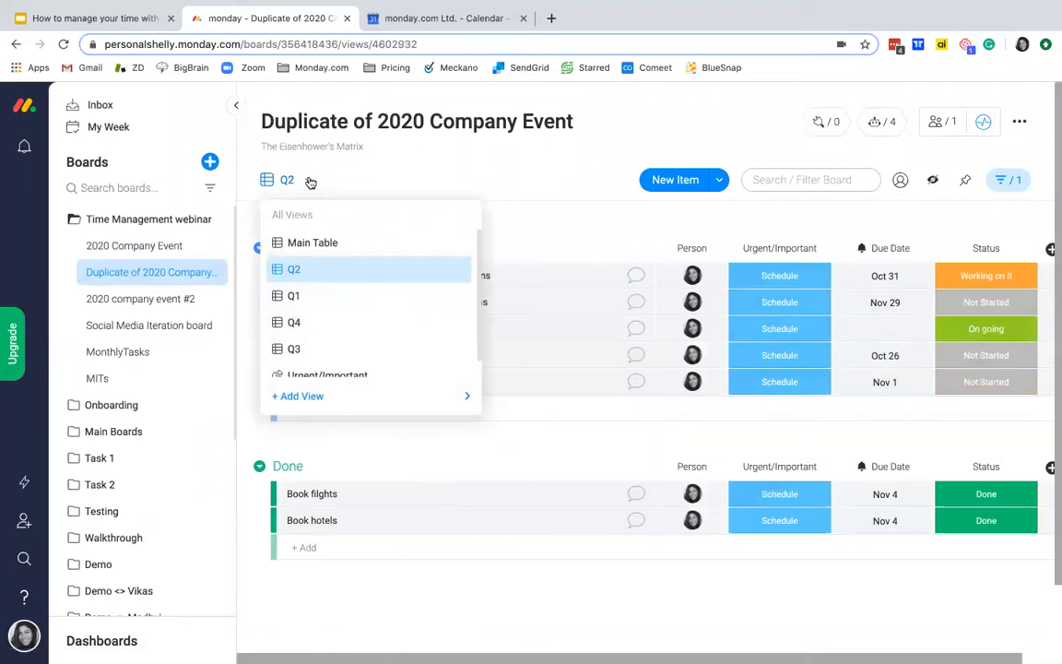
pyautogui.click(309, 348)
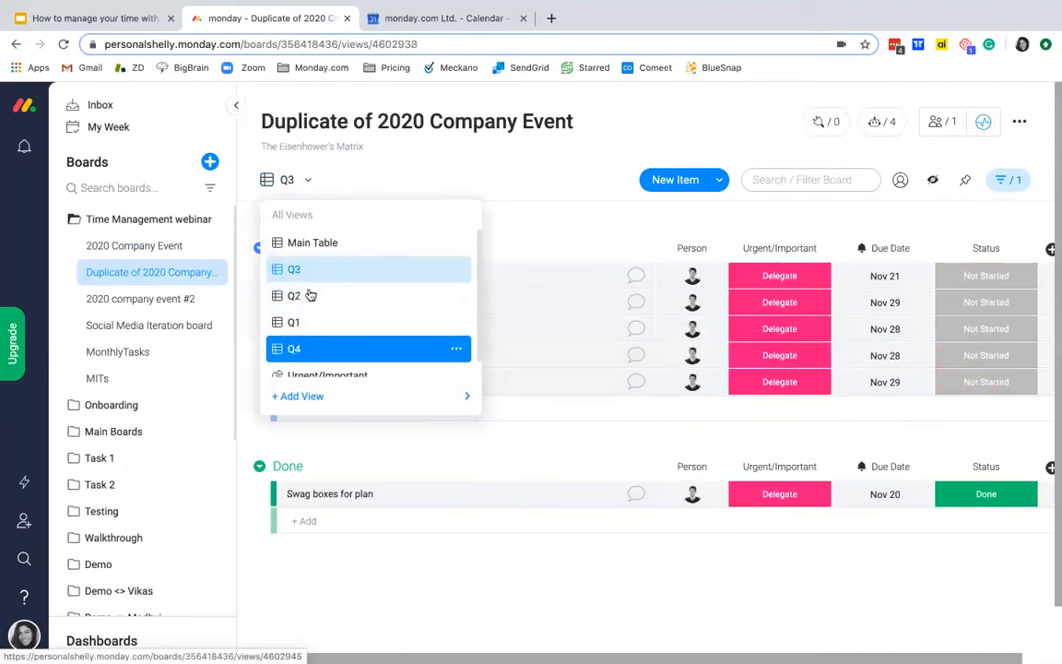
pyautogui.click(306, 181)
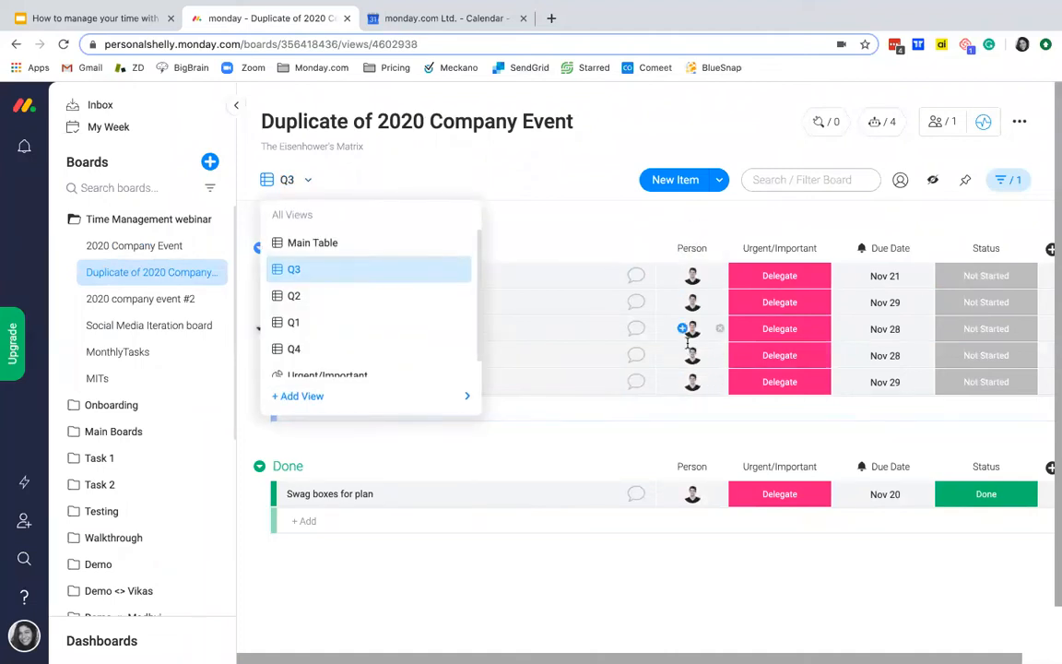
pyautogui.click(299, 350)
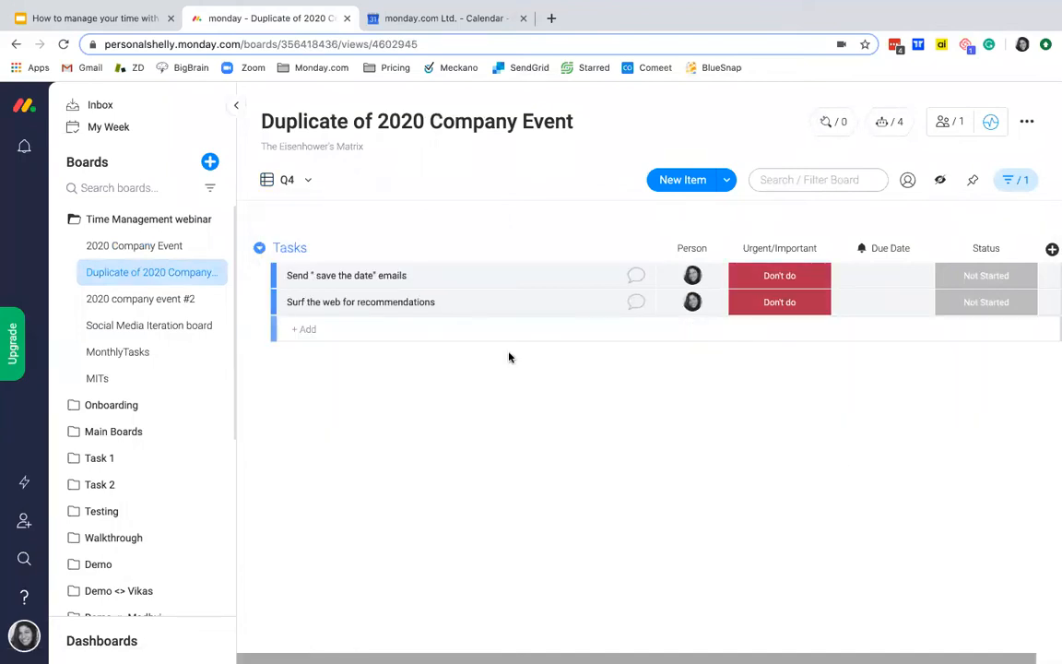
# Step: Open the Urgent/Important chart view, inspect its Delegate, Do First and Schedule slices, and check the available chart types and label columns
pyautogui.click(299, 181)
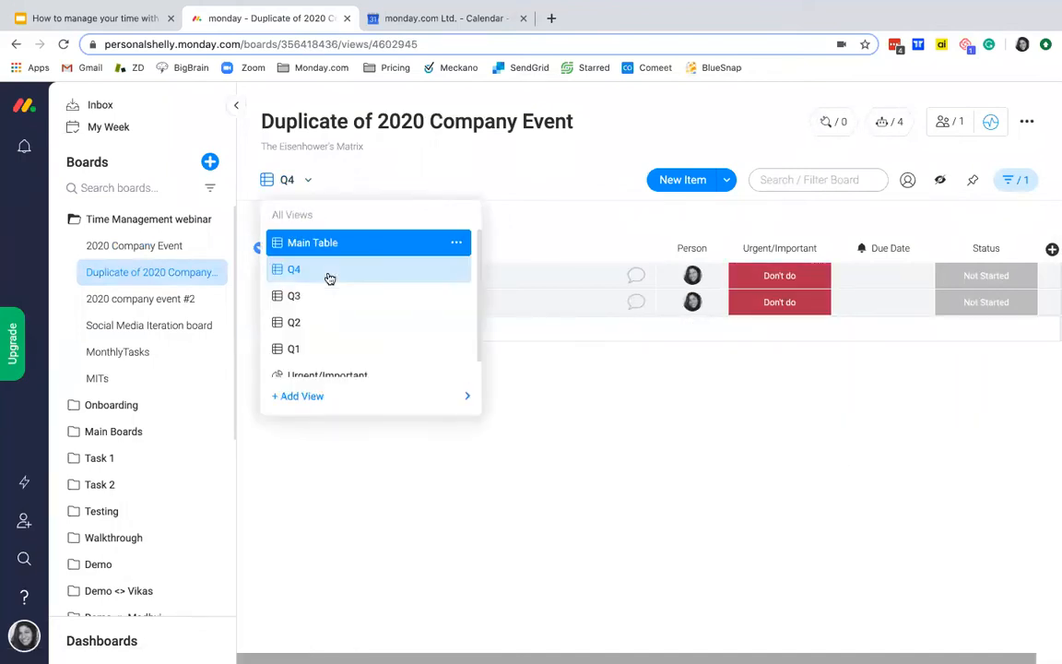
pyautogui.click(346, 375)
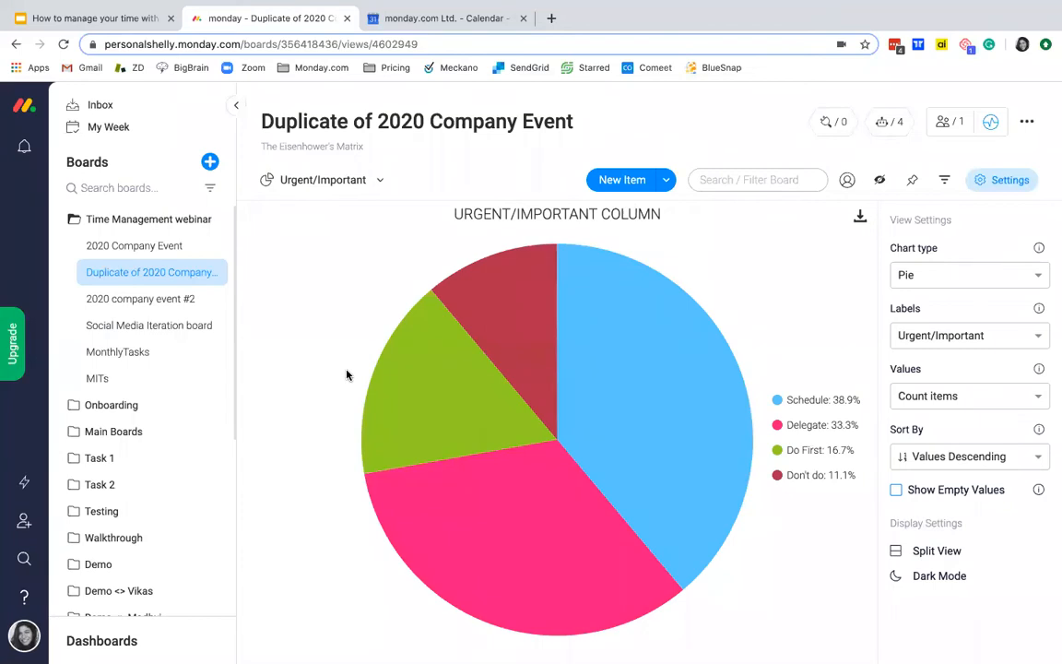
pyautogui.moveTo(498, 491)
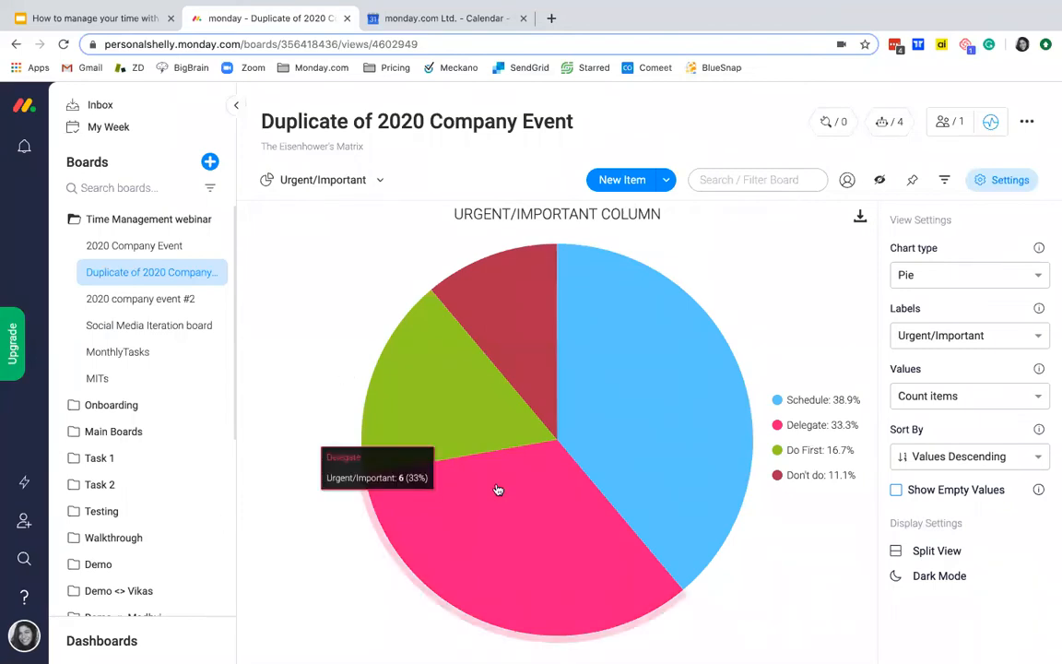
pyautogui.moveTo(452, 410)
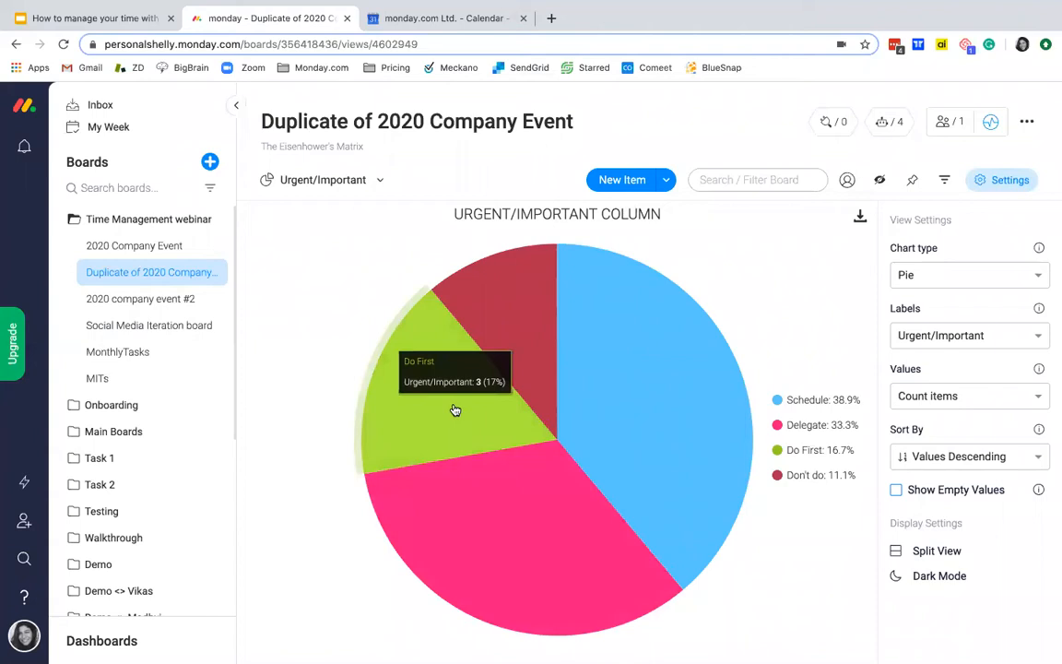
pyautogui.moveTo(650, 407)
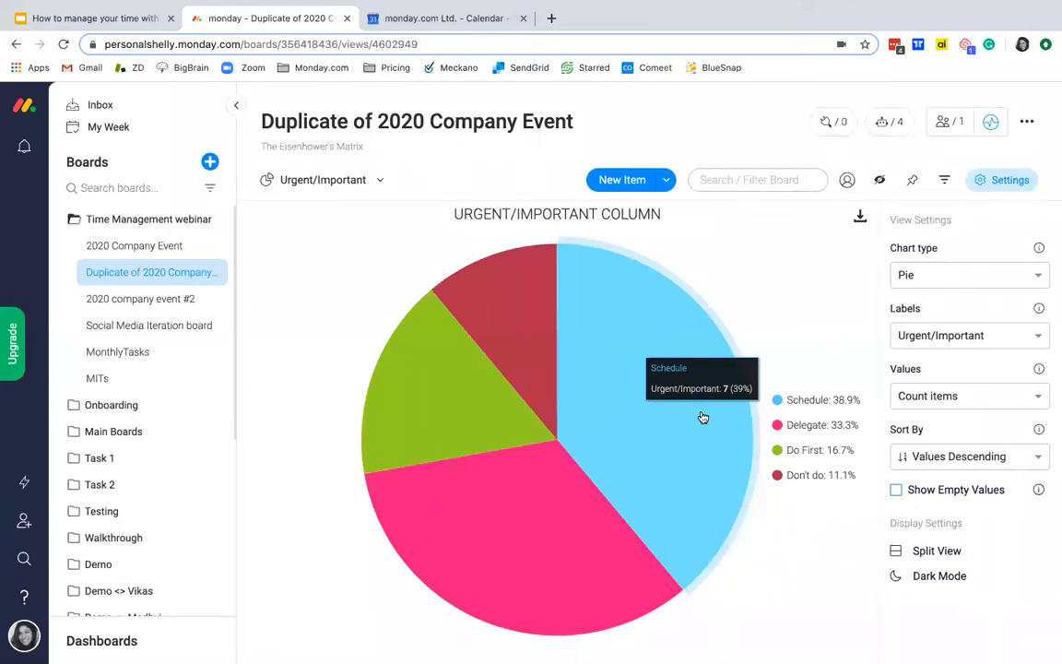
pyautogui.click(1015, 276)
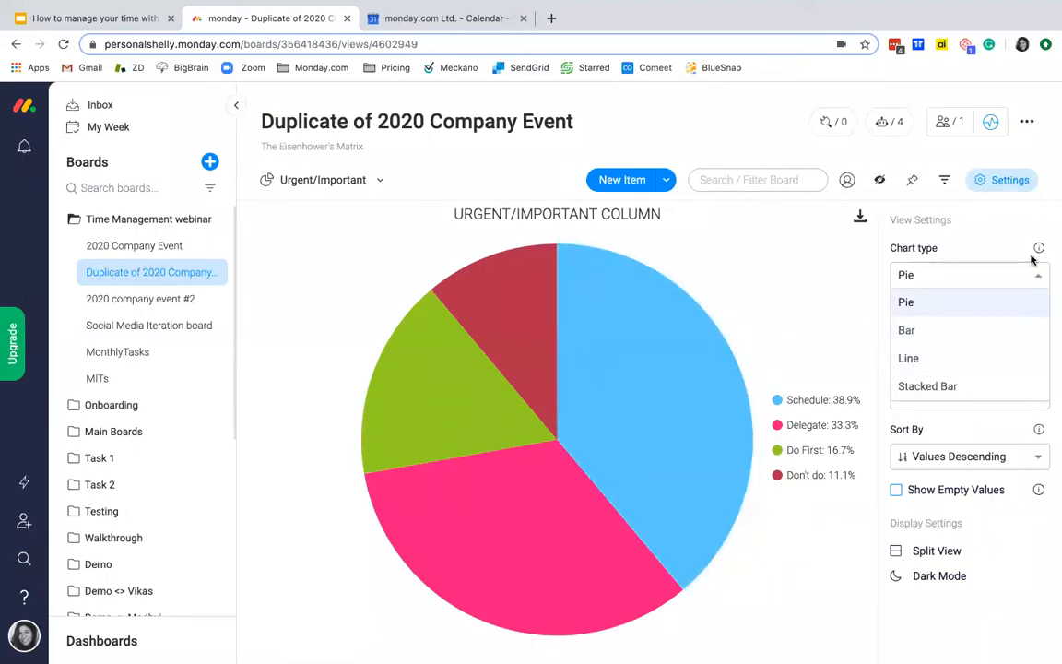
pyautogui.click(930, 236)
pyautogui.click(1025, 341)
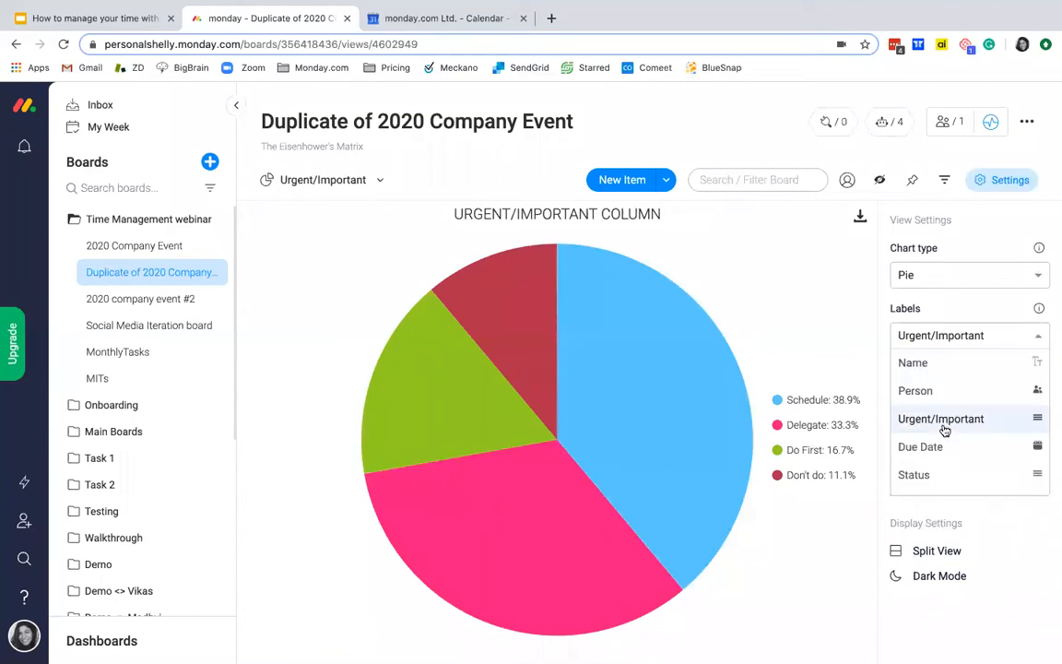
# Step: In the Main Table, label Find interesting activities on site as Do First and set its status to Done
pyautogui.click(346, 179)
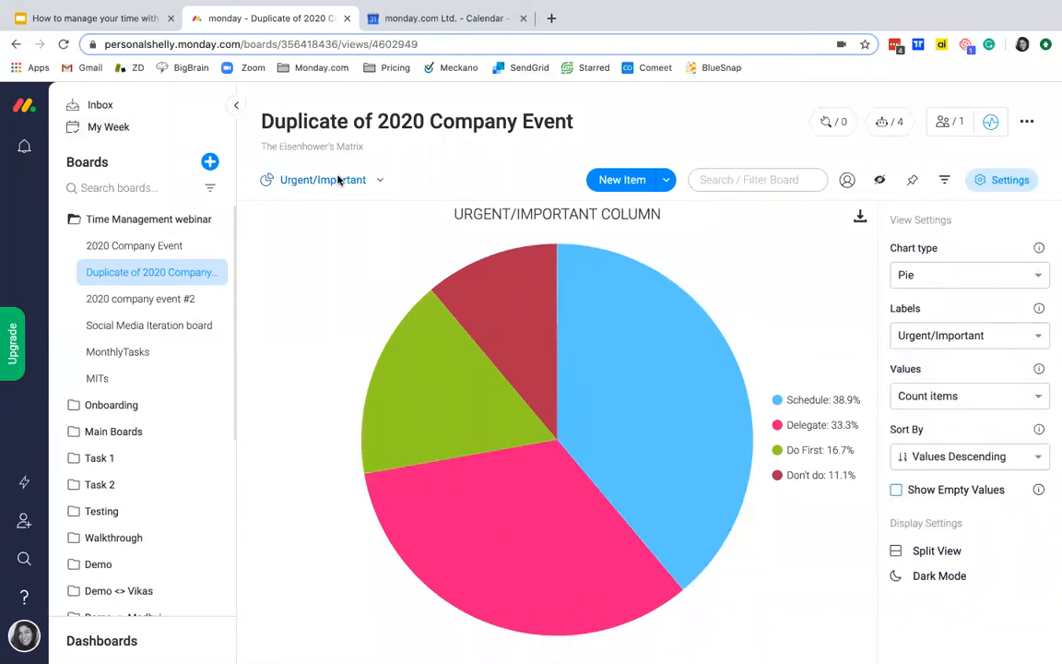
pyautogui.click(331, 245)
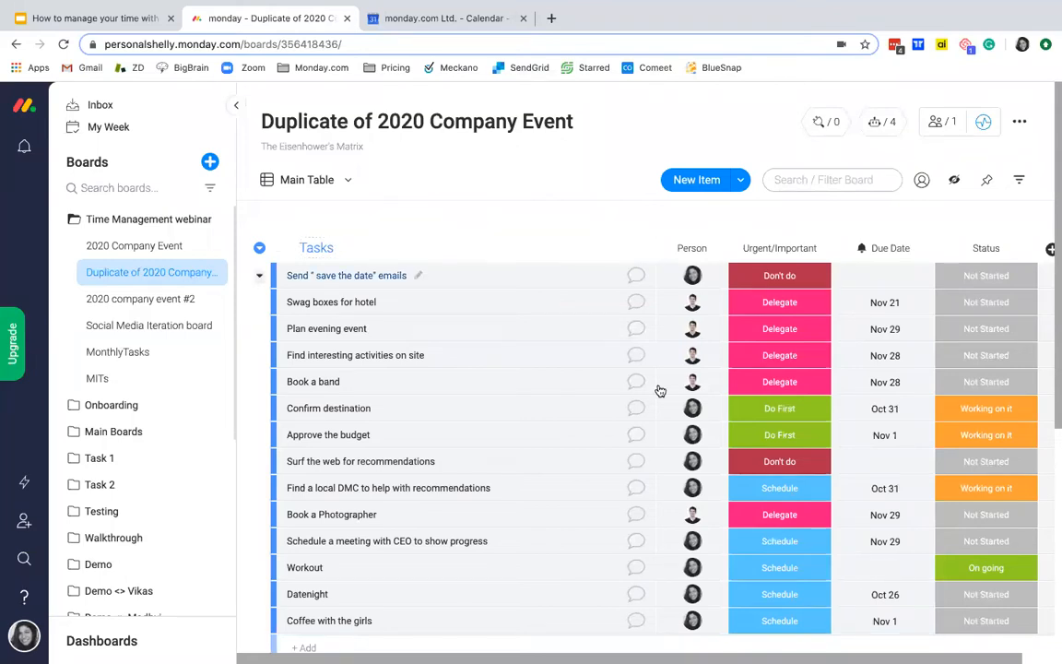
pyautogui.click(805, 358)
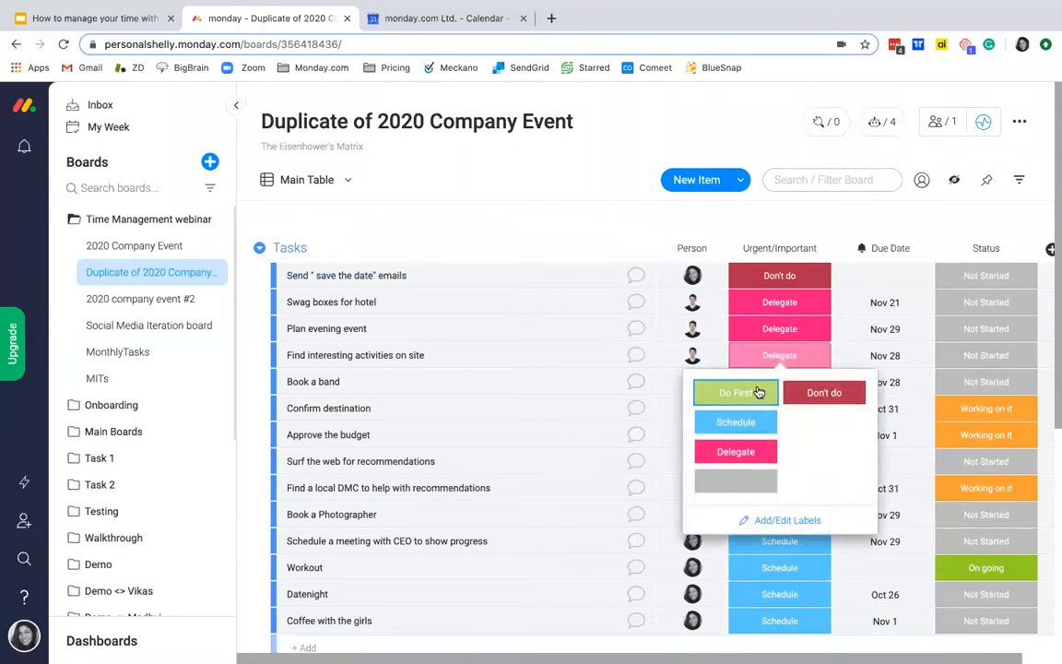
pyautogui.click(759, 391)
pyautogui.click(768, 356)
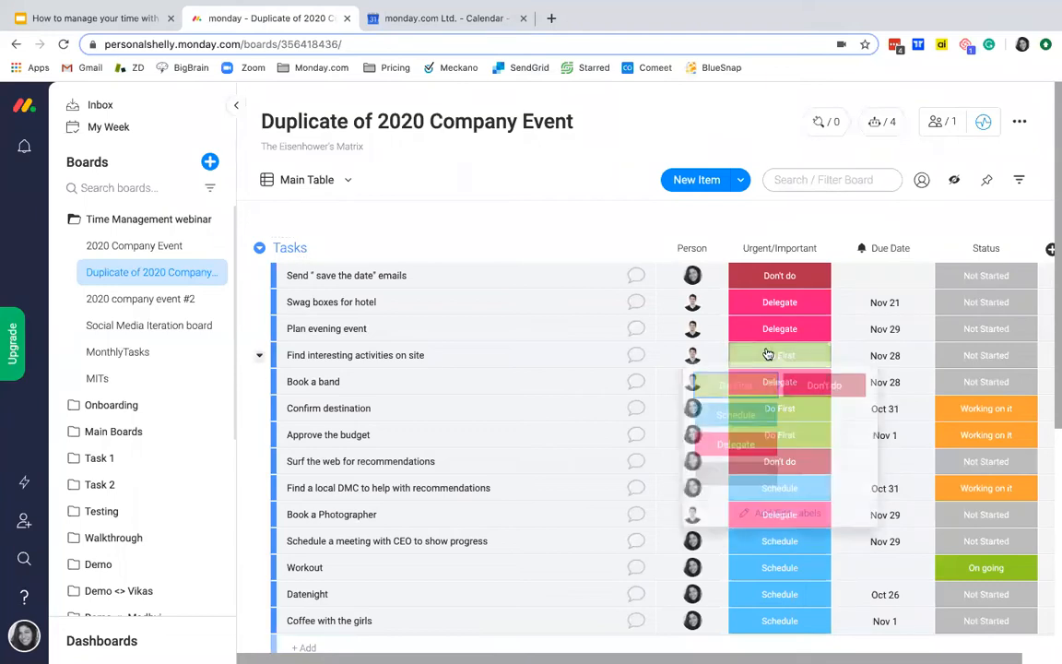
pyautogui.click(983, 360)
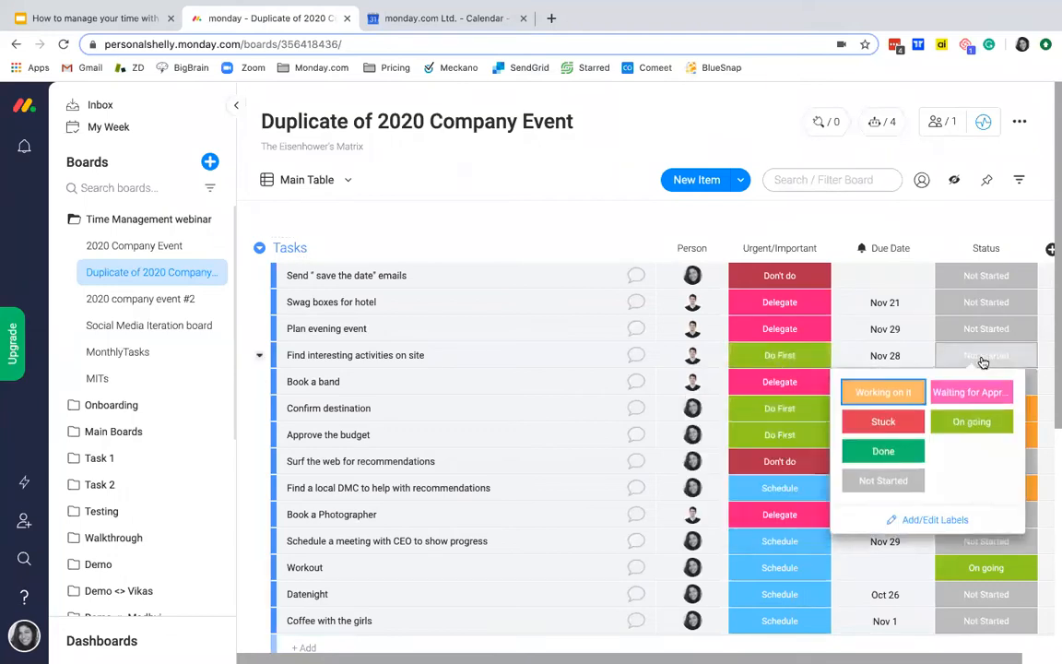
pyautogui.click(883, 451)
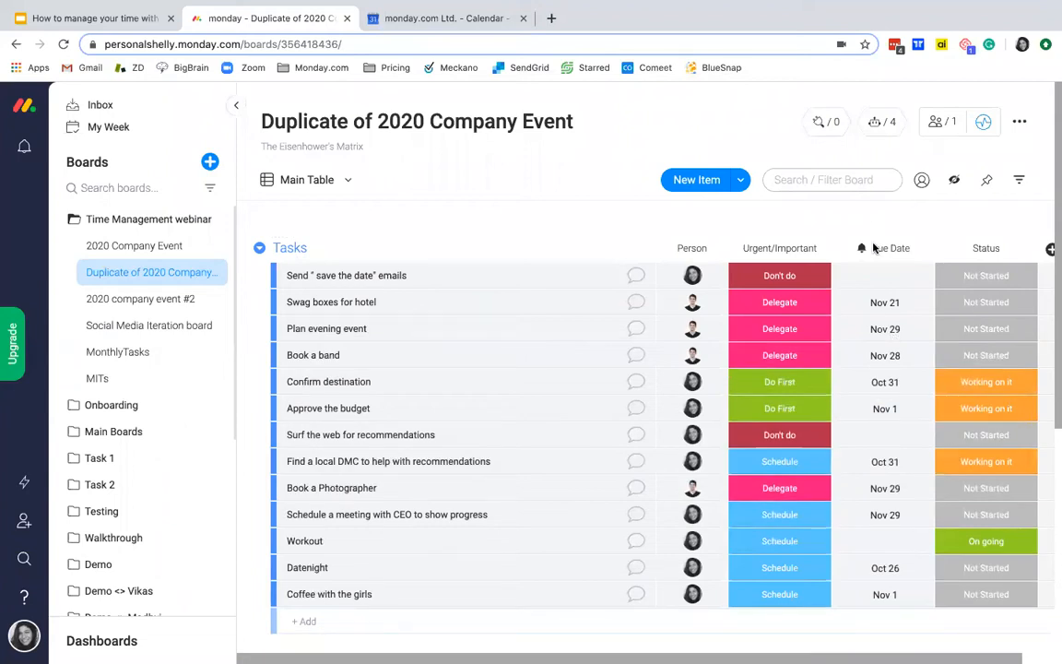
pyautogui.scroll(-5, 811, 369)
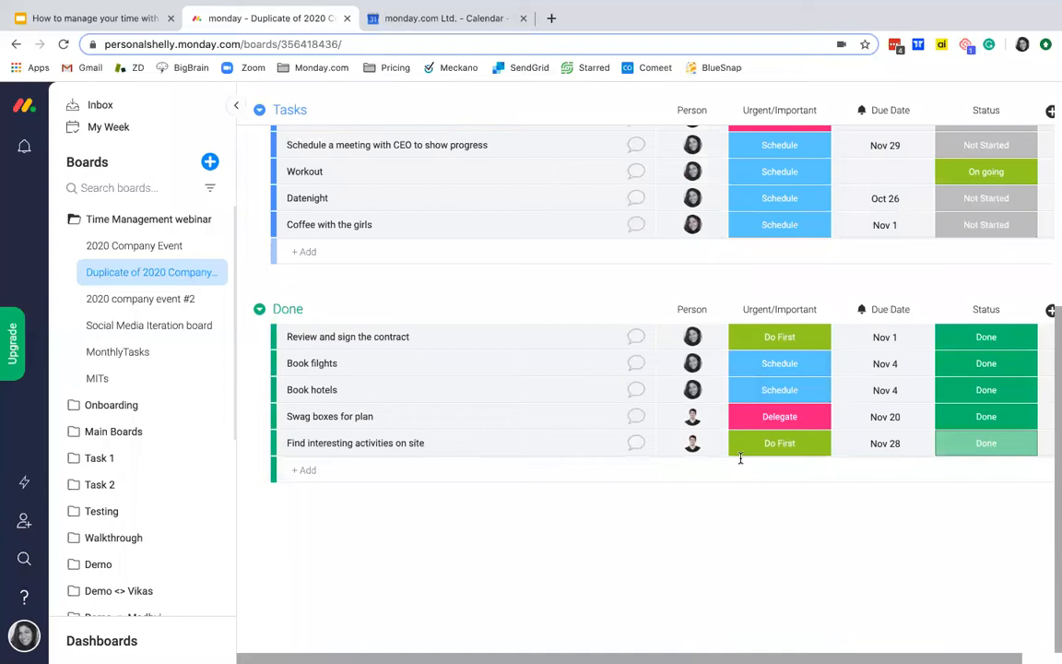
pyautogui.scroll(5, 802, 394)
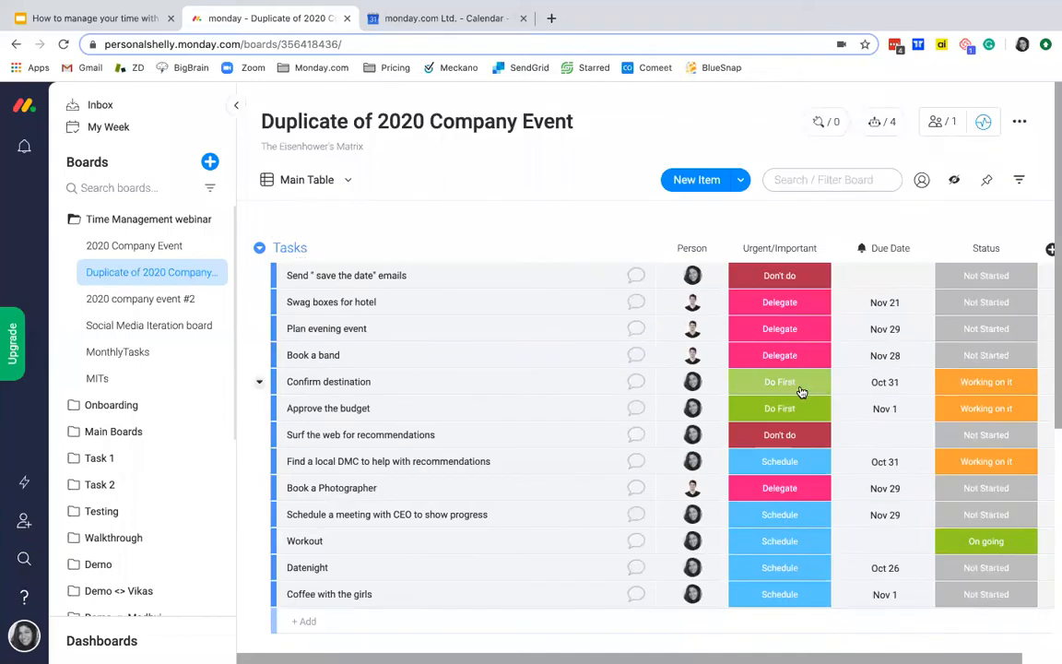
# Step: Review the board's automations and the notification message for Delegate tasks two days before their due date
pyautogui.click(885, 122)
pyautogui.click(572, 136)
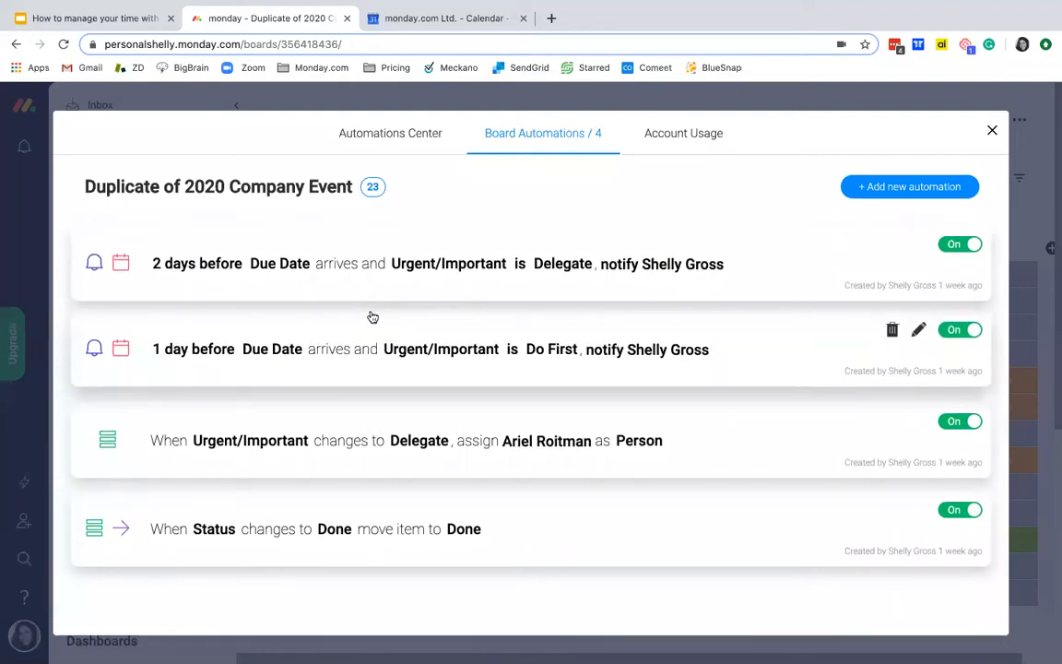
pyautogui.click(267, 287)
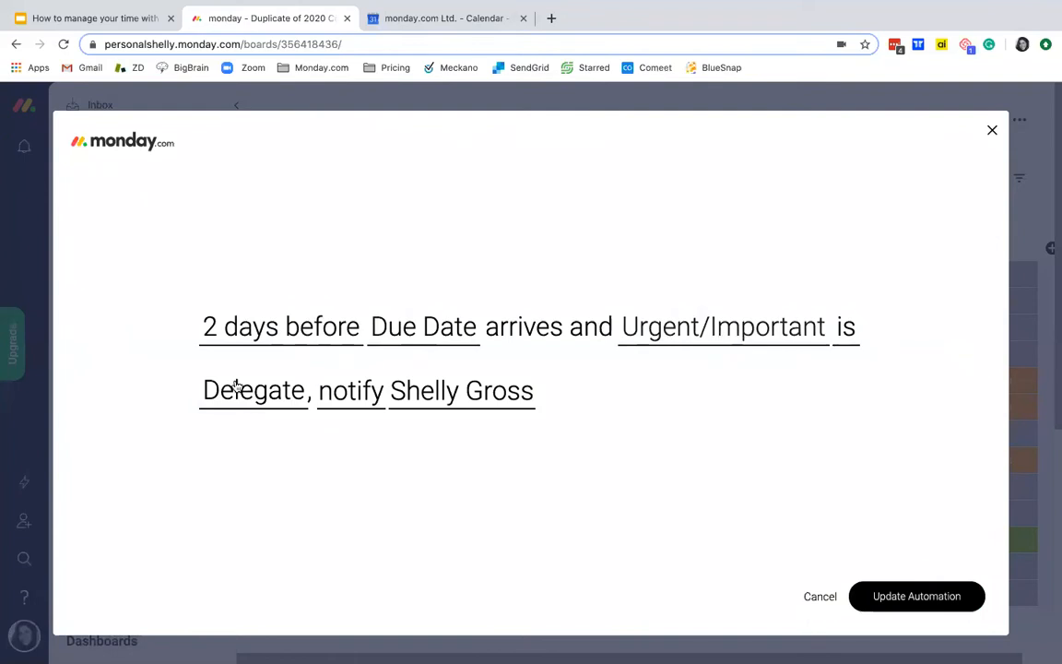
pyautogui.click(358, 394)
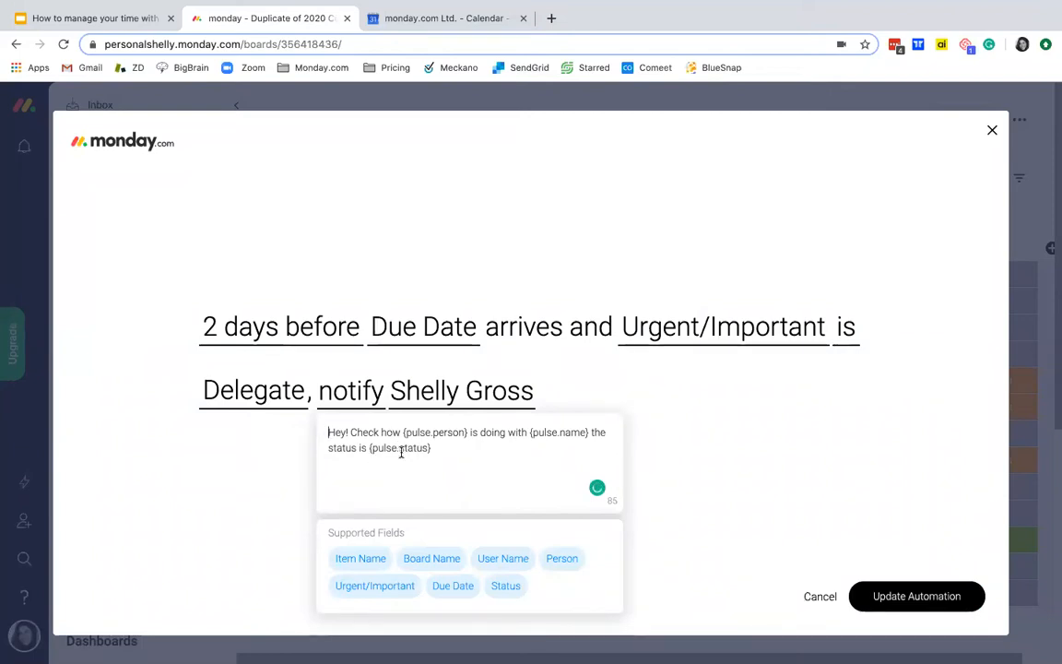
pyautogui.click(546, 400)
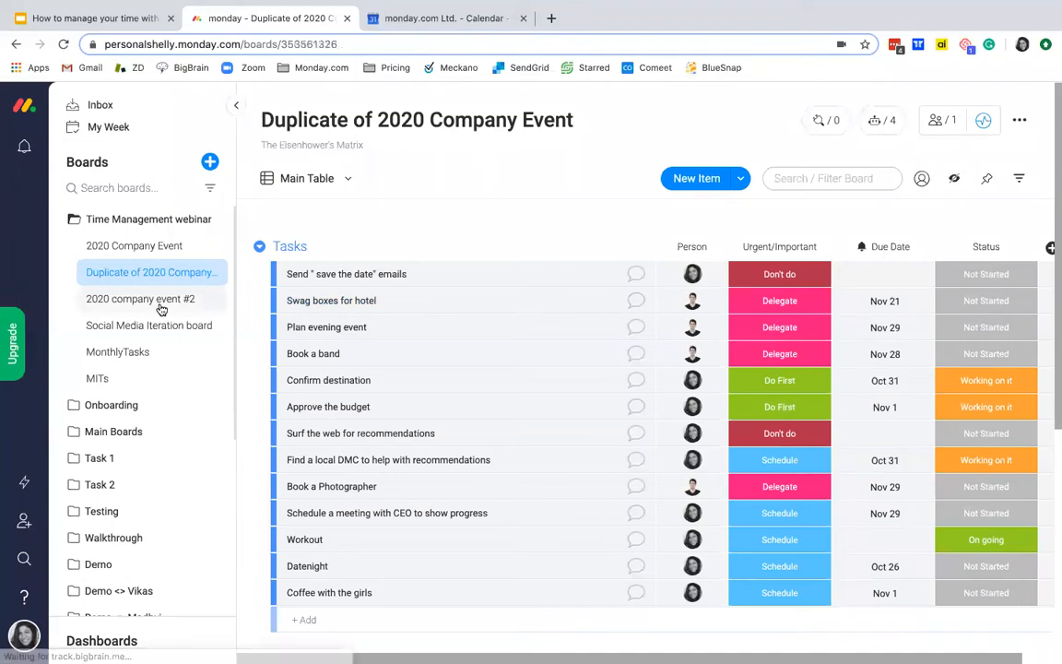
# Step: Open the 2020 company event #2 board and examine its Tasks, Q1, Q2, Q3 and Q4 groups
pyautogui.click(161, 310)
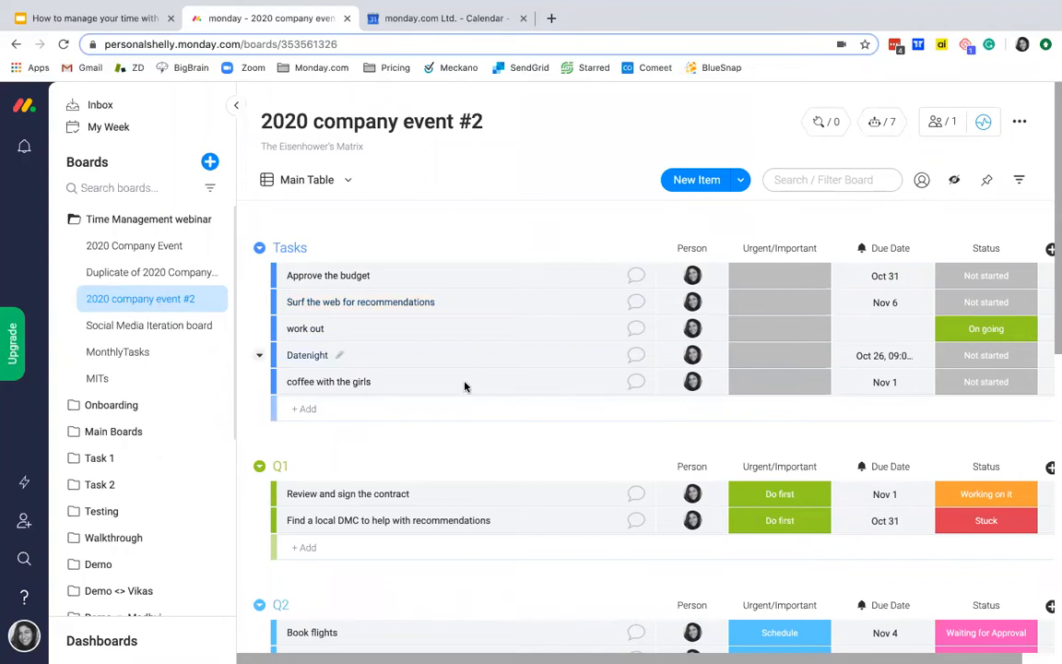
pyautogui.scroll(-3, 465, 387)
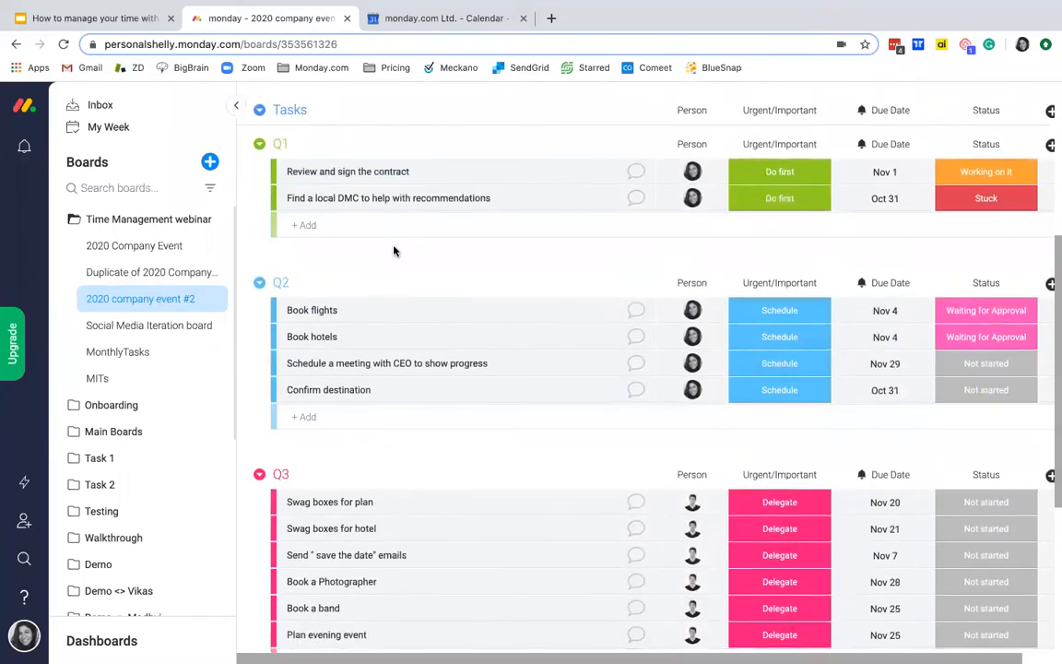
pyautogui.scroll(-1, 407, 376)
pyautogui.scroll(-3, 407, 376)
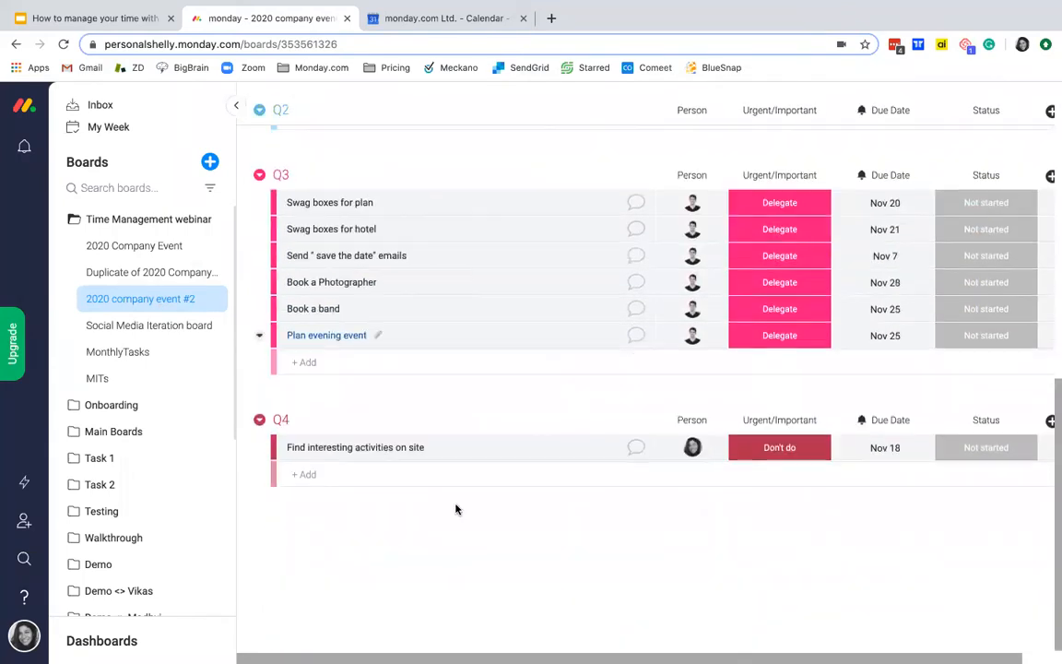
pyautogui.scroll(7, 465, 399)
pyautogui.scroll(-2, 386, 434)
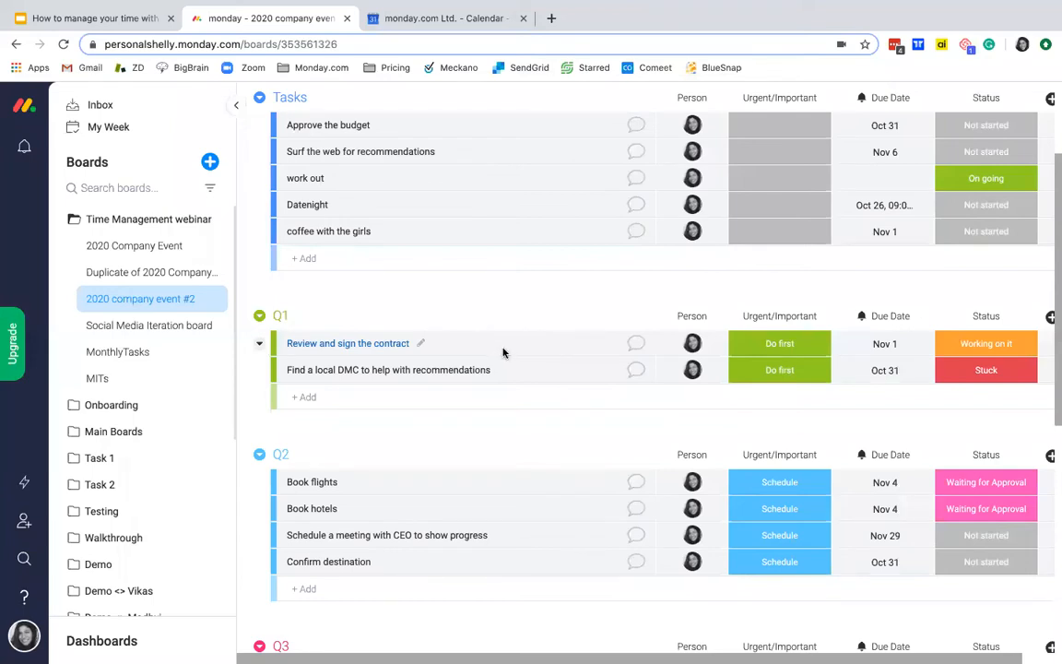
pyautogui.scroll(2, 498, 353)
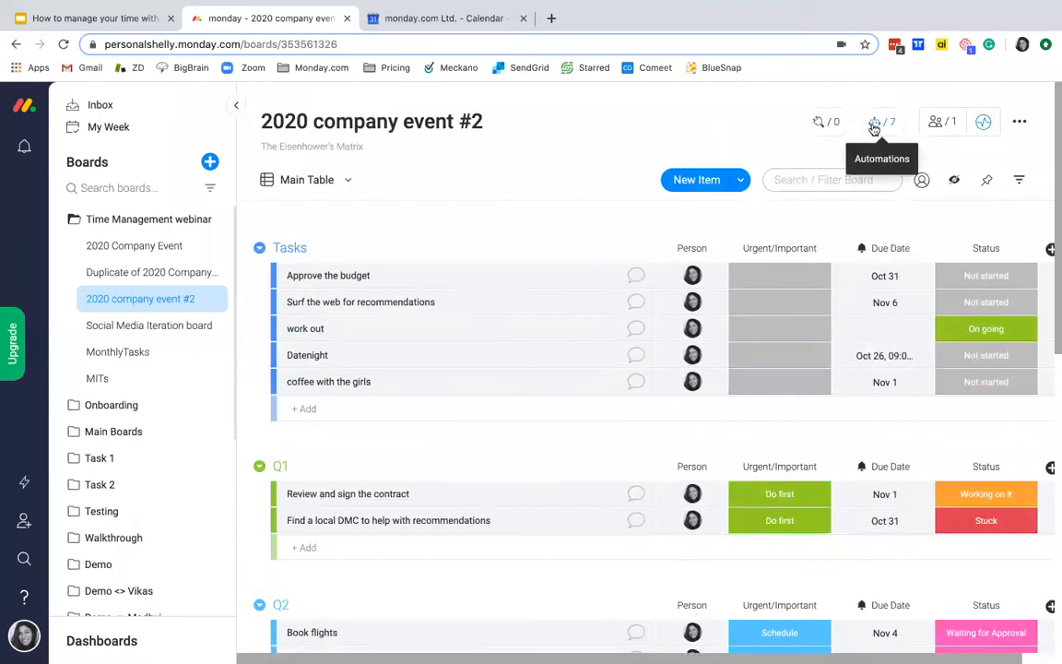
# Step: Review the 2020 company event #2 board's automations, including those that move items to quadrant groups by Urgent/Important label
pyautogui.click(876, 126)
pyautogui.click(488, 137)
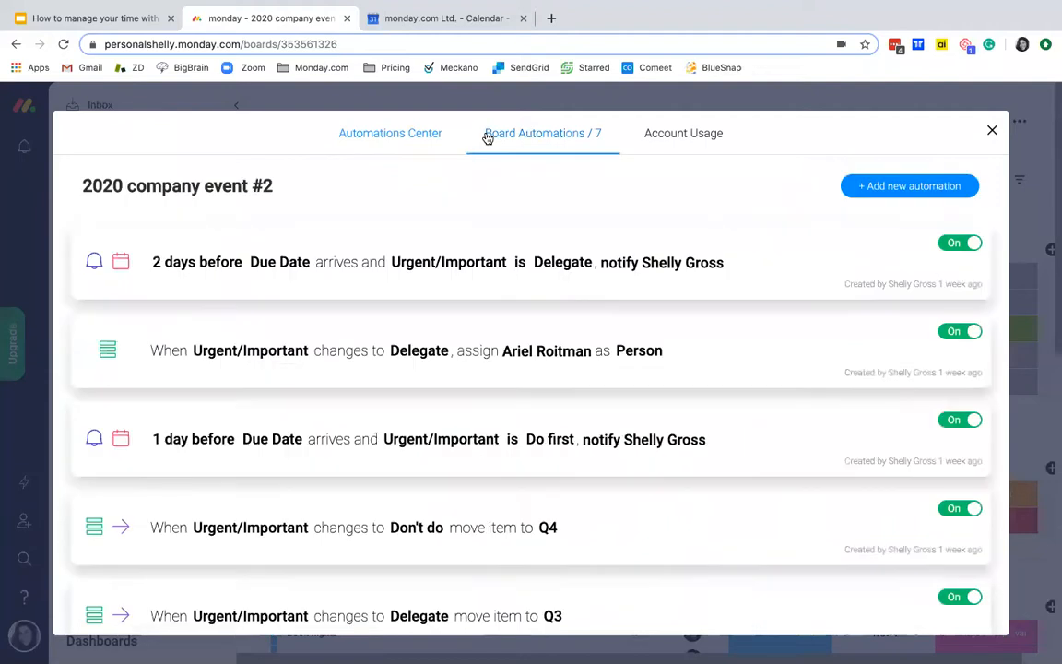
pyautogui.scroll(-2, 493, 447)
pyautogui.scroll(-1, 491, 453)
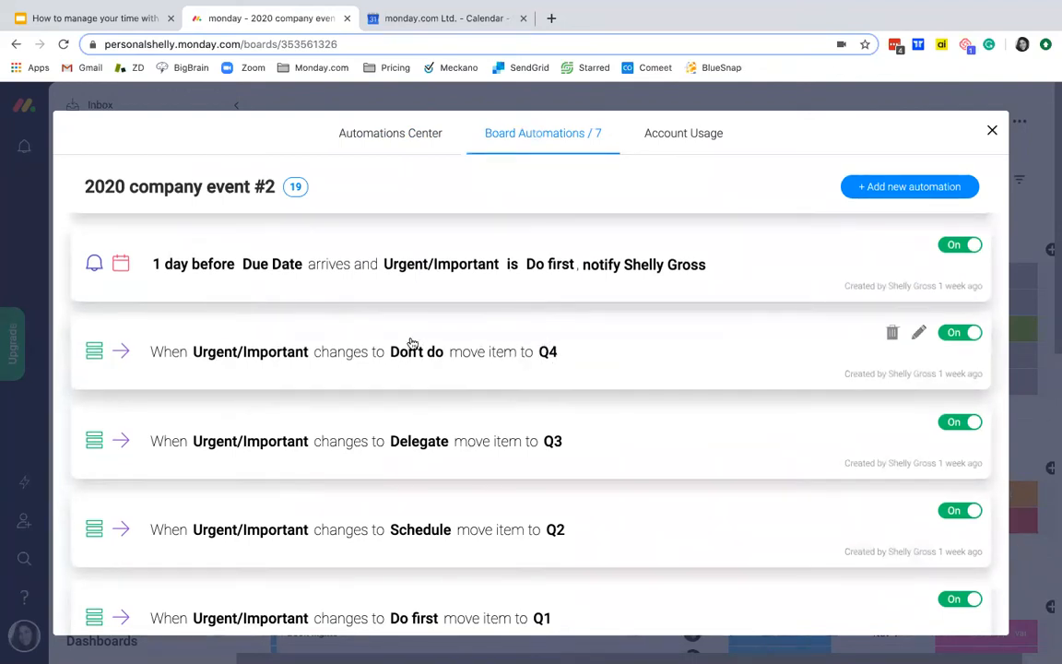
pyautogui.scroll(-2, 500, 456)
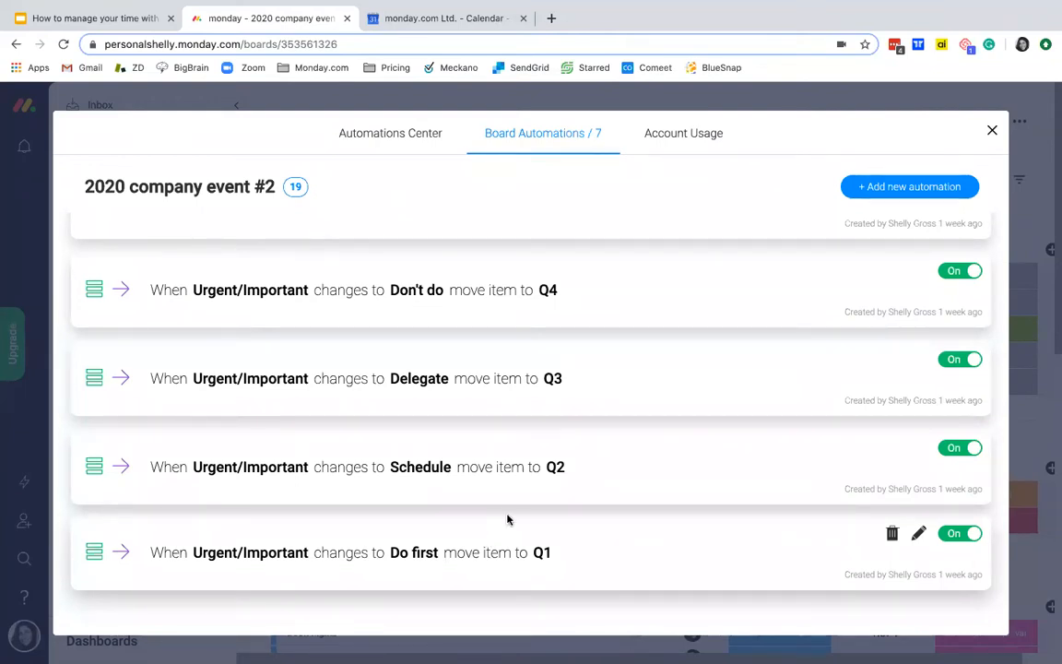
pyautogui.click(992, 135)
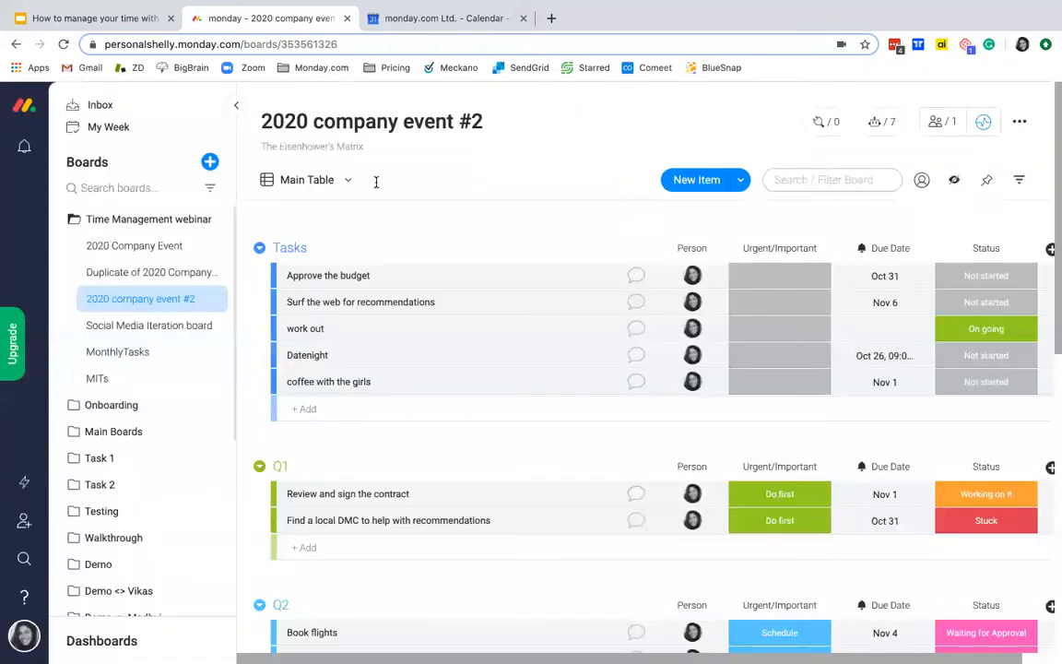
# Step: View the Urgent/Important chart of 2020 company event #2, and return to the Main Table
pyautogui.click(304, 179)
pyautogui.click(319, 273)
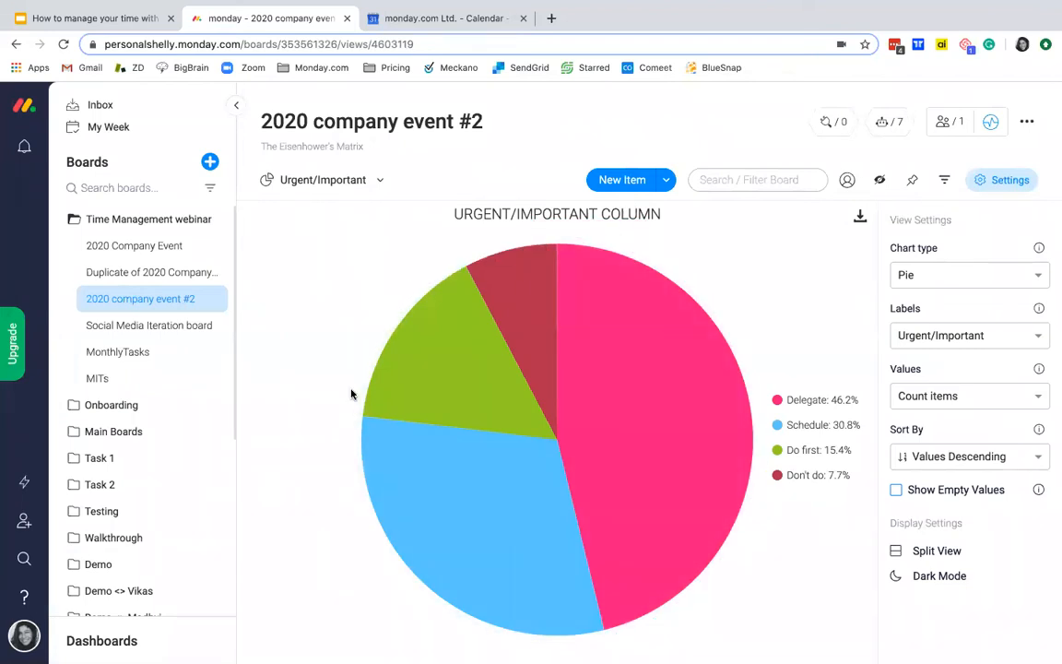
pyautogui.click(354, 191)
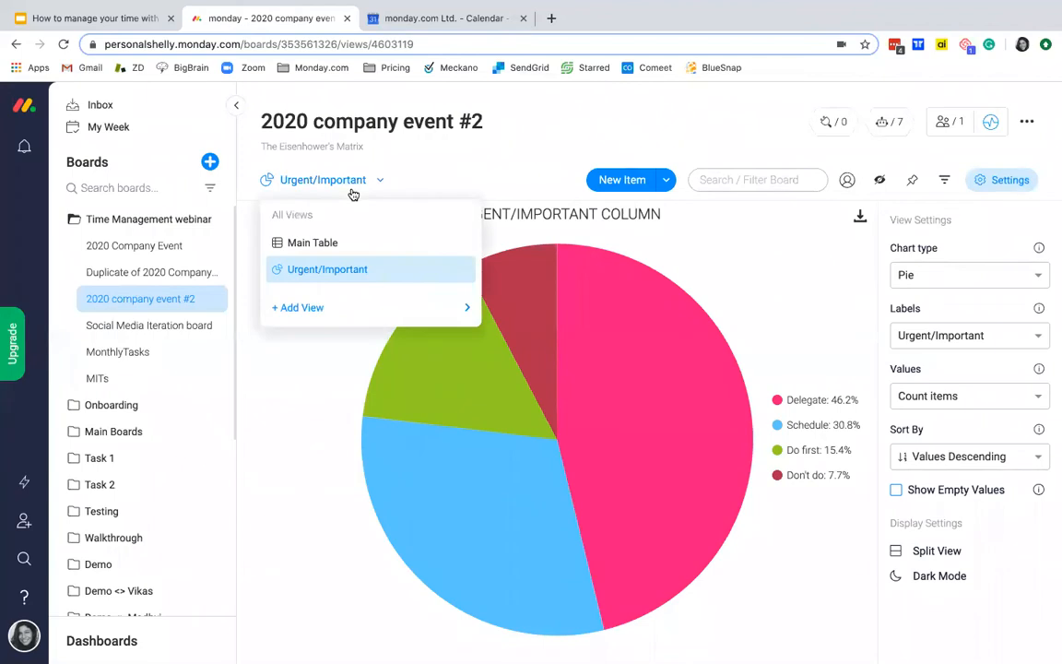
pyautogui.click(312, 243)
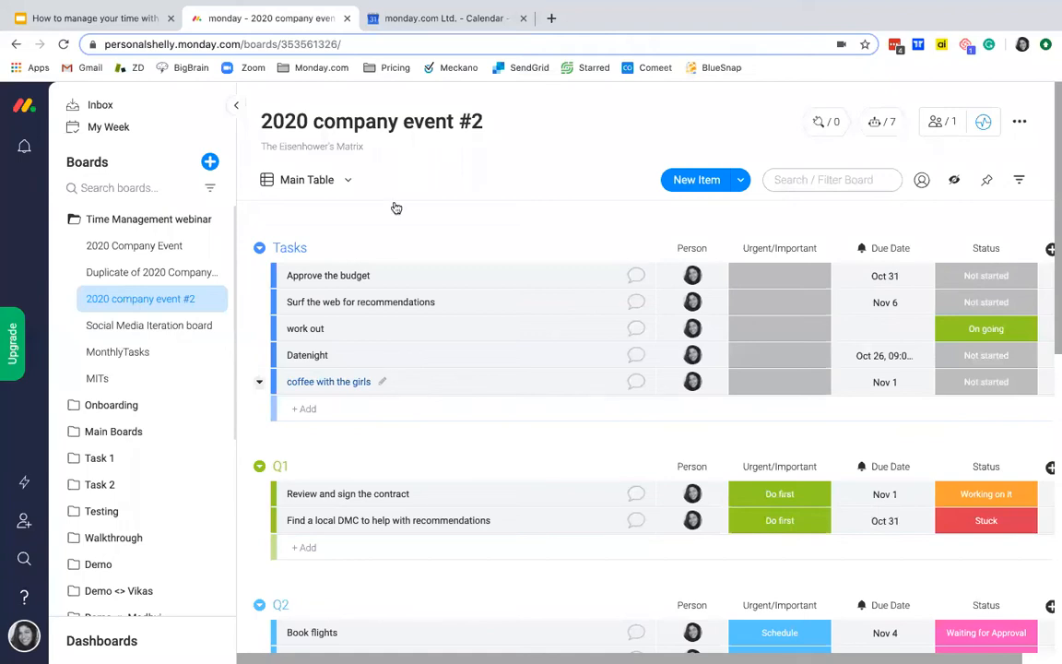
# Step: Switch to the Google Slides presentation and show the slide with 4 tips for working with the Eisenhower Matrix
pyautogui.click(110, 20)
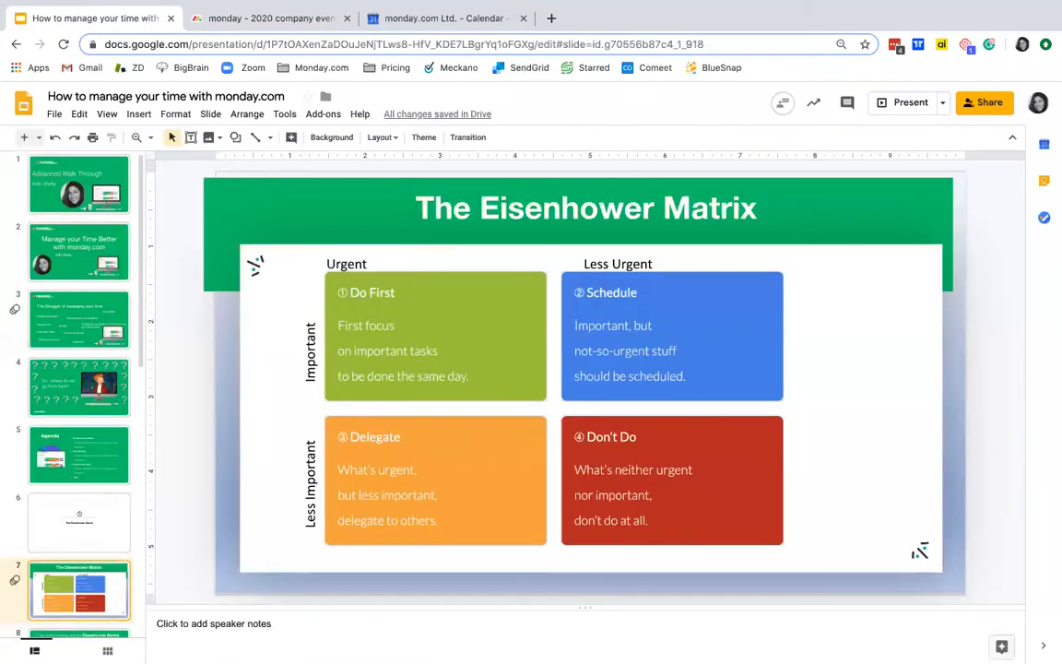
pyautogui.press('Down')
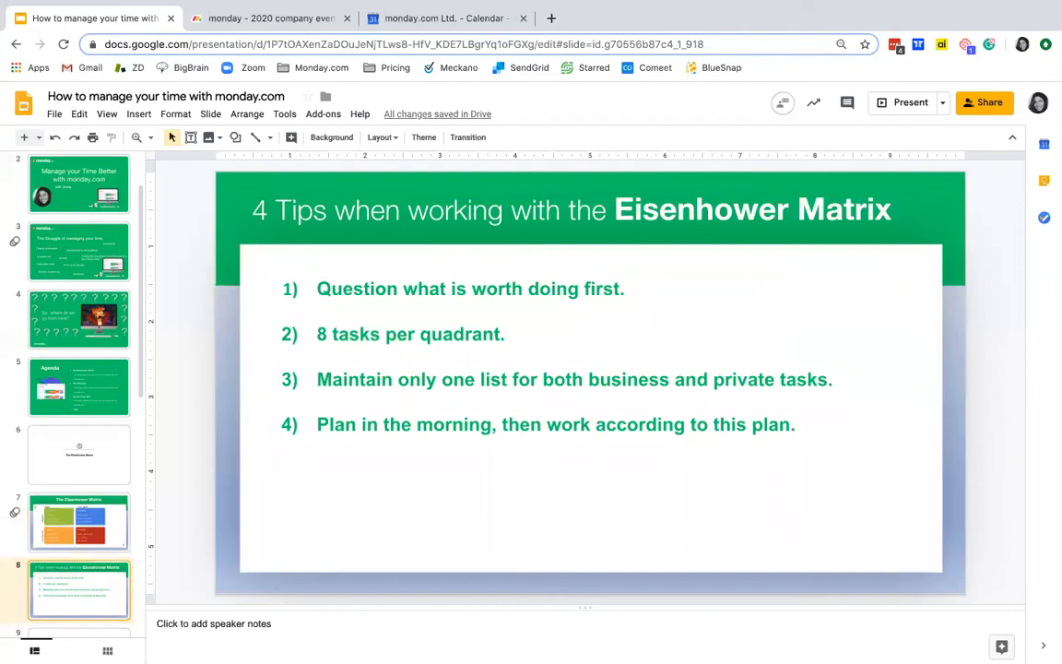
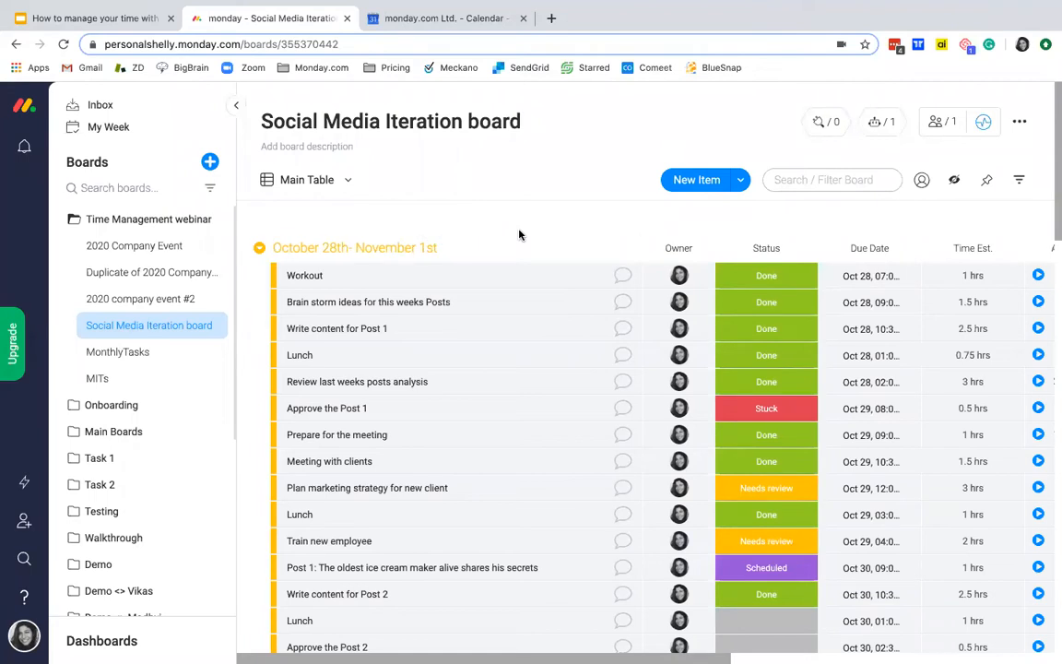
# Step: Examine the weekly task groups of the Social Media Iteration board, down to the collapsed groups at its end
pyautogui.scroll(-5, 520, 235)
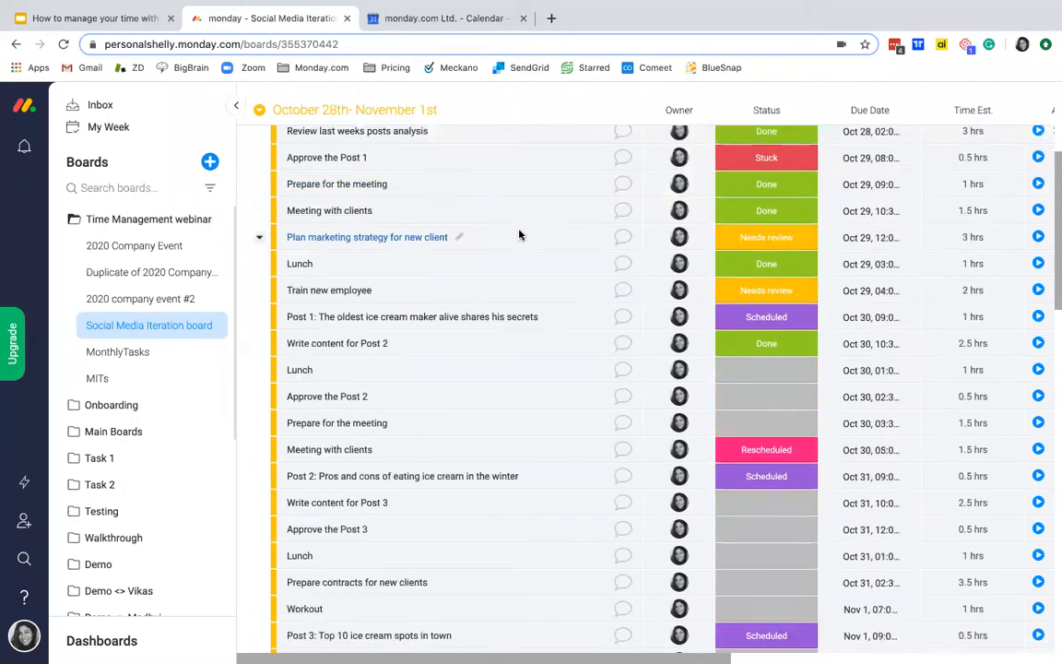
pyautogui.scroll(4, 519, 236)
pyautogui.scroll(-10, 437, 237)
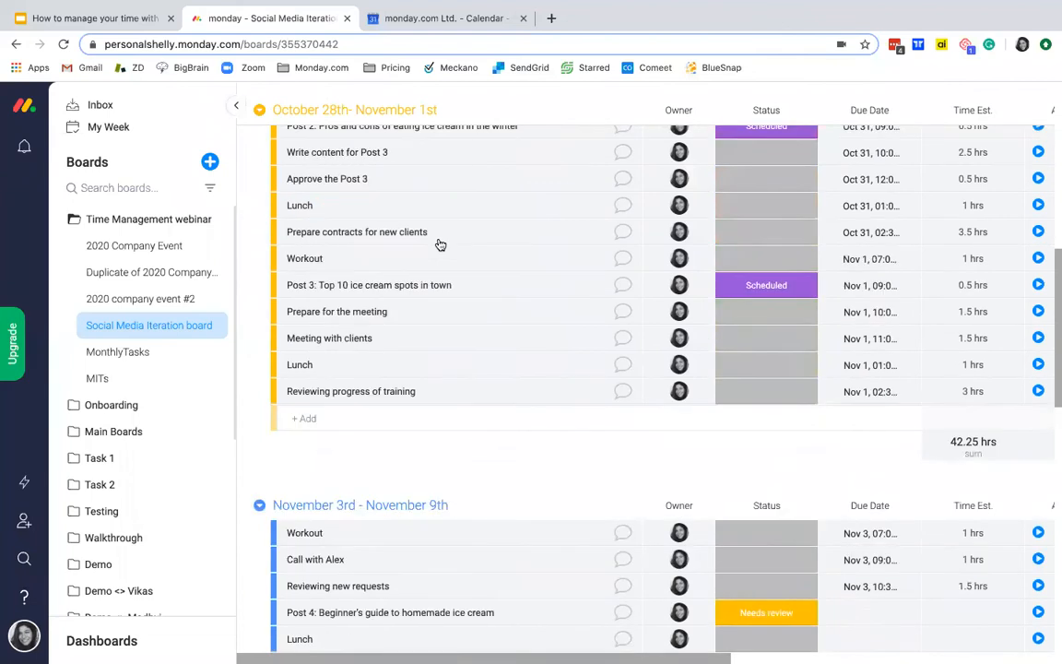
pyautogui.scroll(-8, 448, 314)
pyautogui.scroll(4, 447, 314)
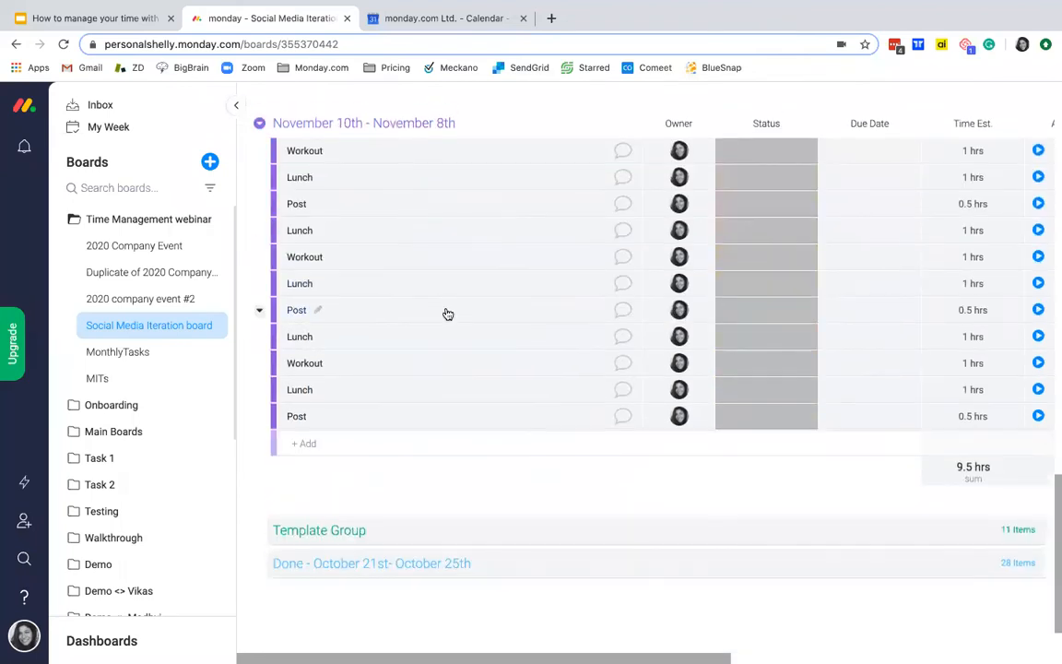
pyautogui.scroll(15, 321, 404)
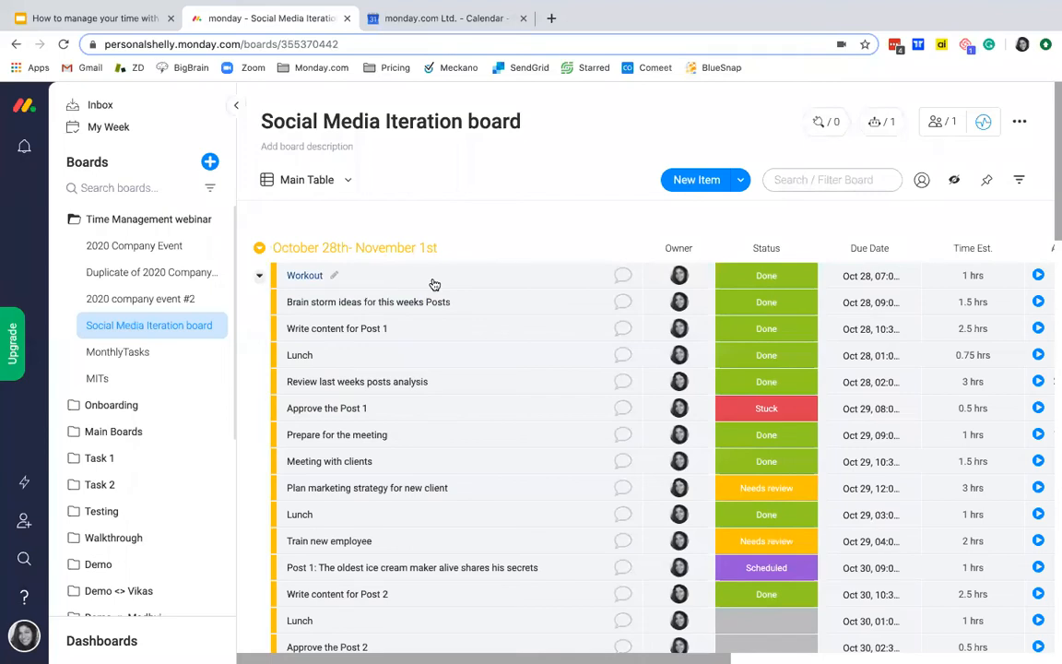
# Step: Expand the Template Group on the Social Media Iteration board and review its recurring Workout, Lunch and Post items
pyautogui.scroll(-15, 419, 312)
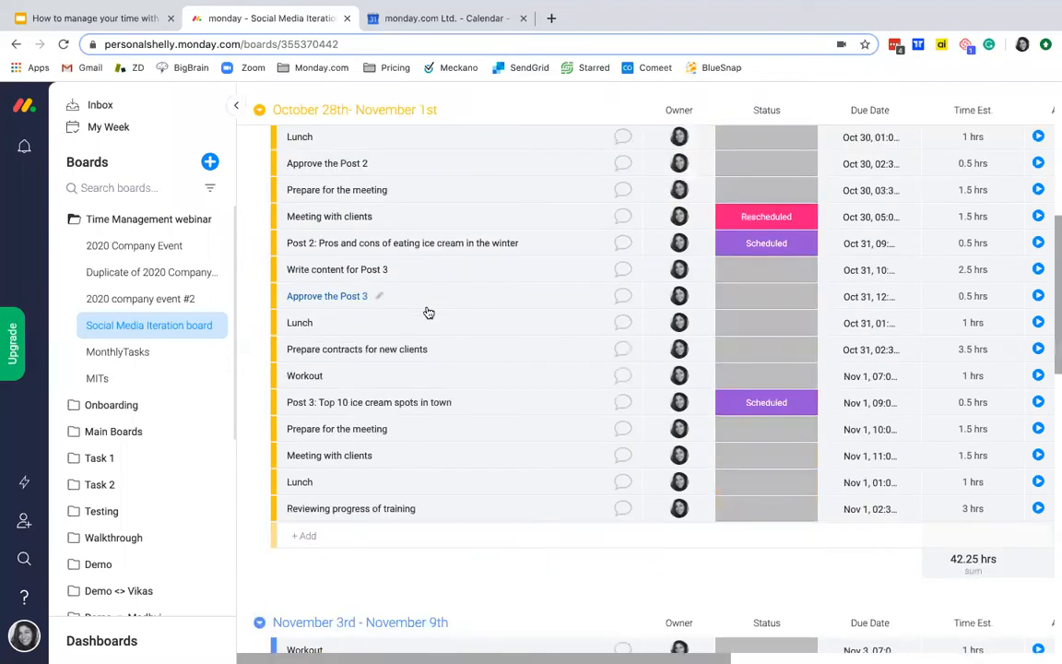
pyautogui.scroll(-5, 428, 312)
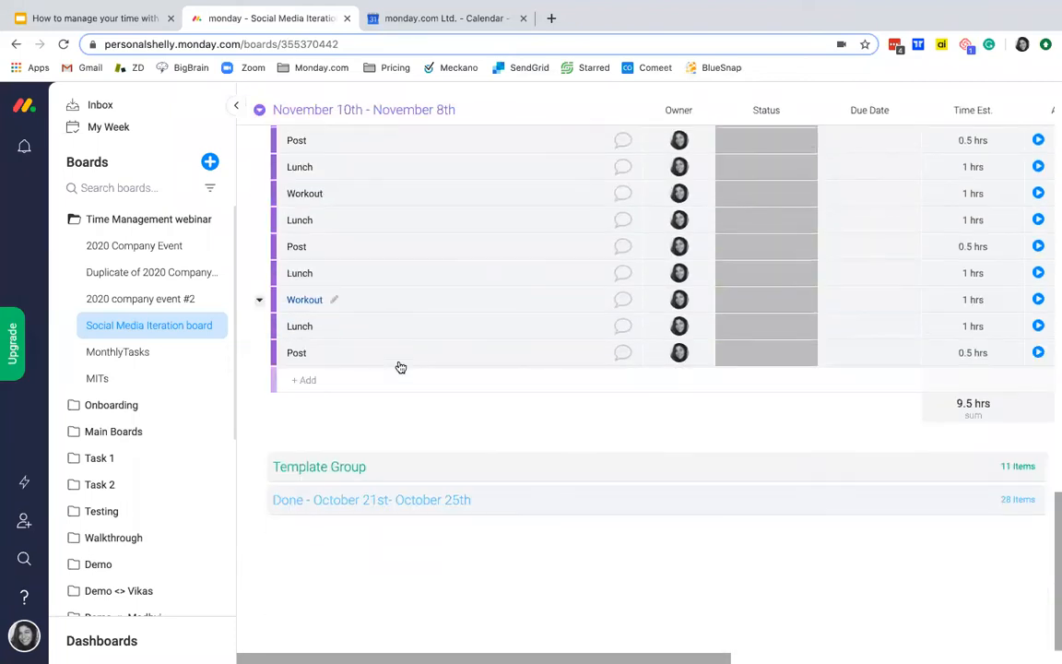
pyautogui.click(293, 464)
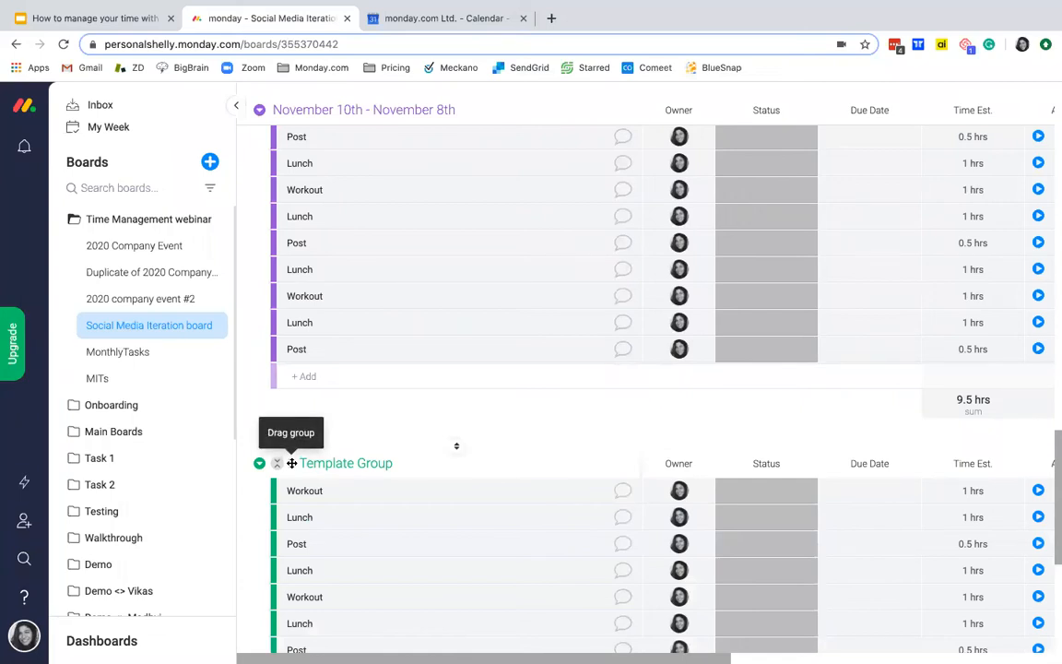
pyautogui.scroll(-2, 291, 463)
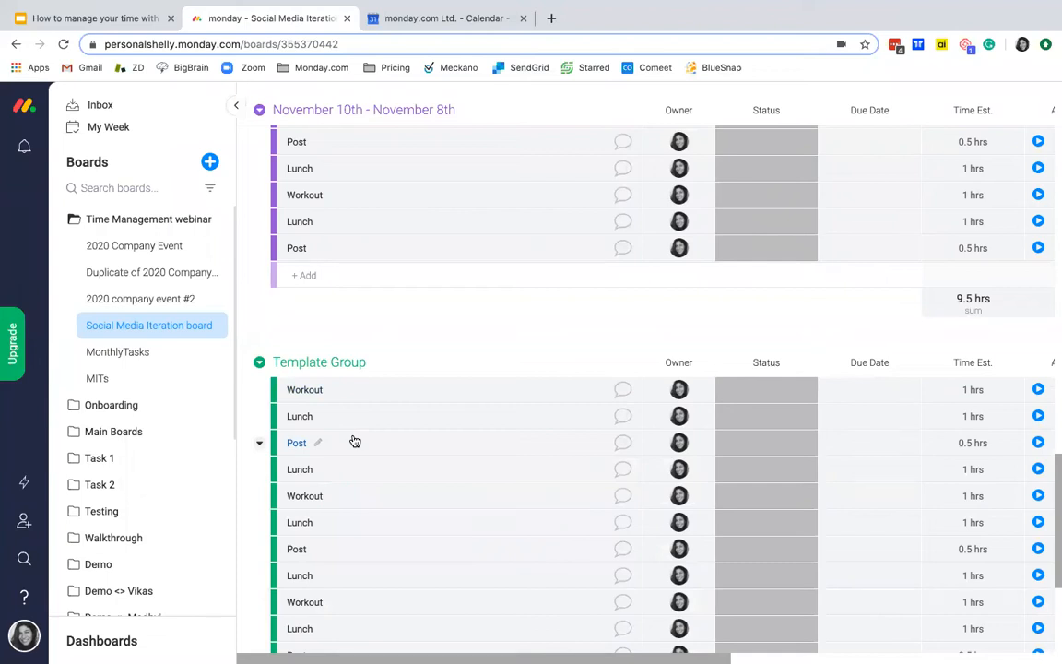
pyautogui.scroll(-1, 362, 494)
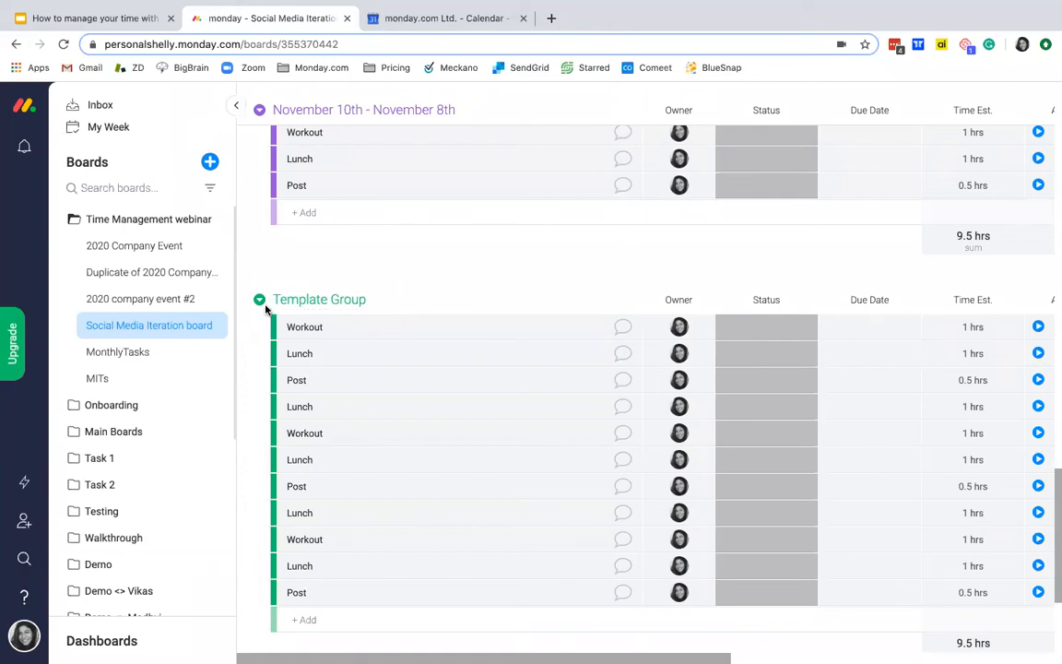
pyautogui.scroll(10, 416, 322)
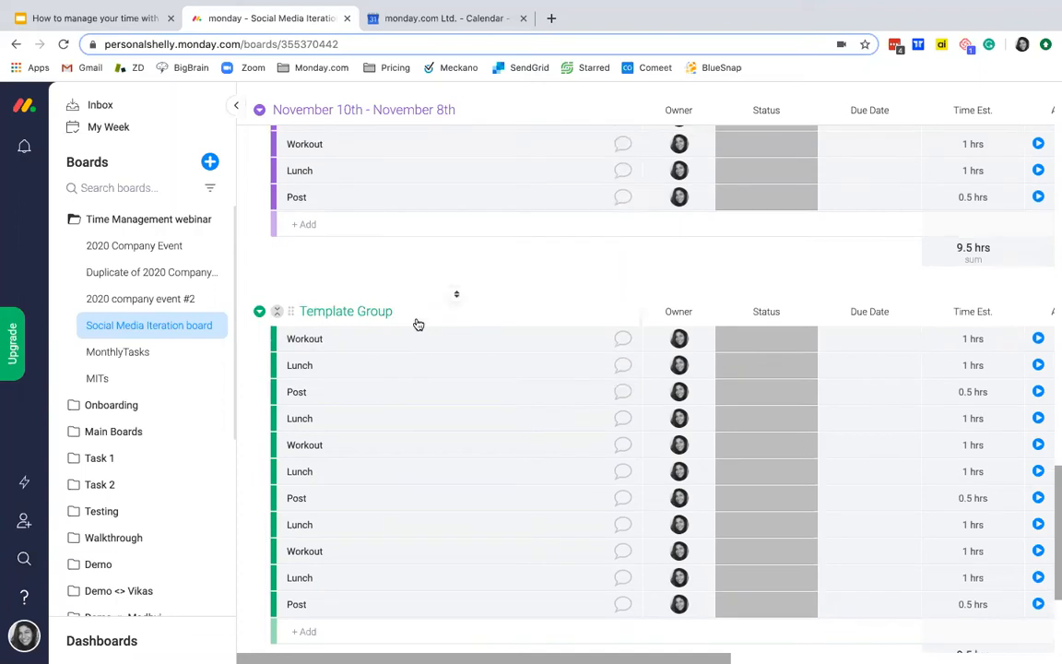
pyautogui.scroll(5, 418, 325)
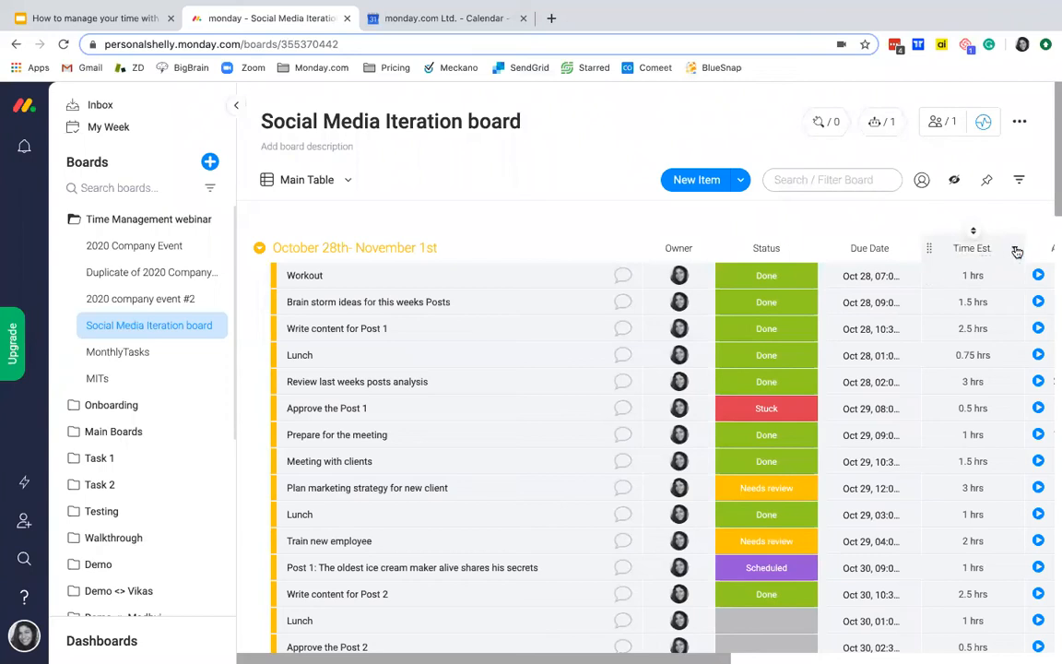
# Step: Open the Due Date column's settings to check its Google Calendar sync, and close them
pyautogui.click(1016, 250)
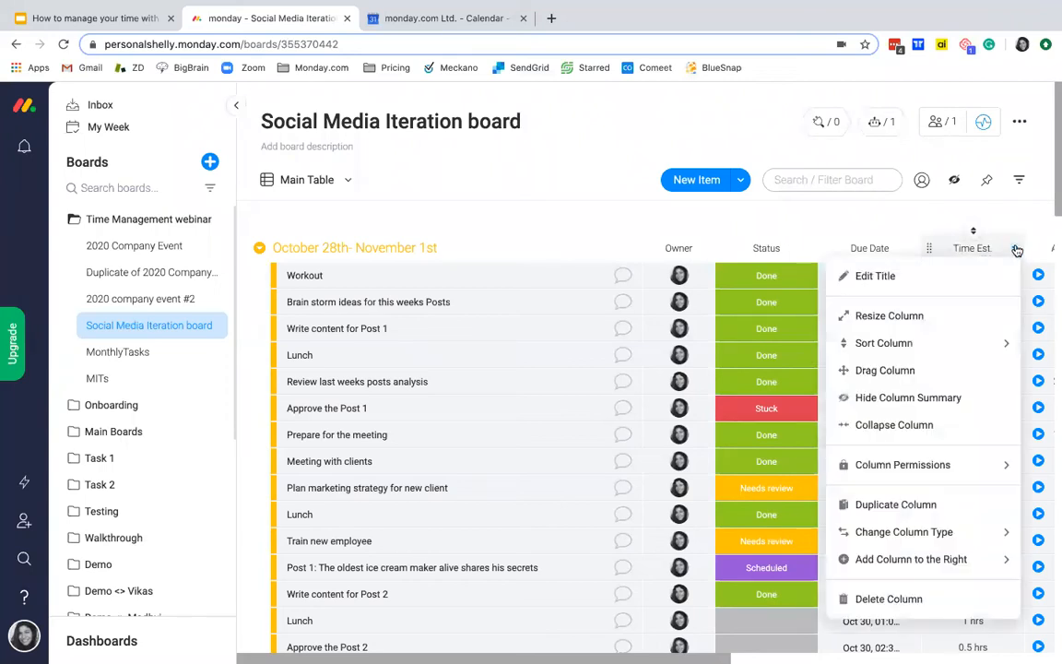
pyautogui.click(902, 190)
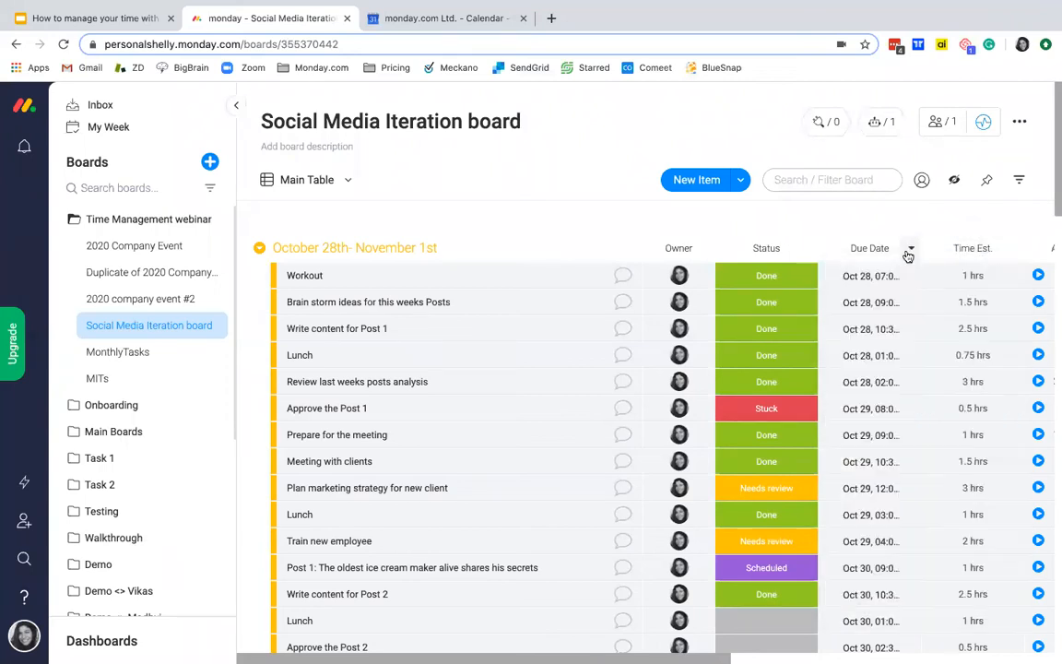
pyautogui.click(912, 251)
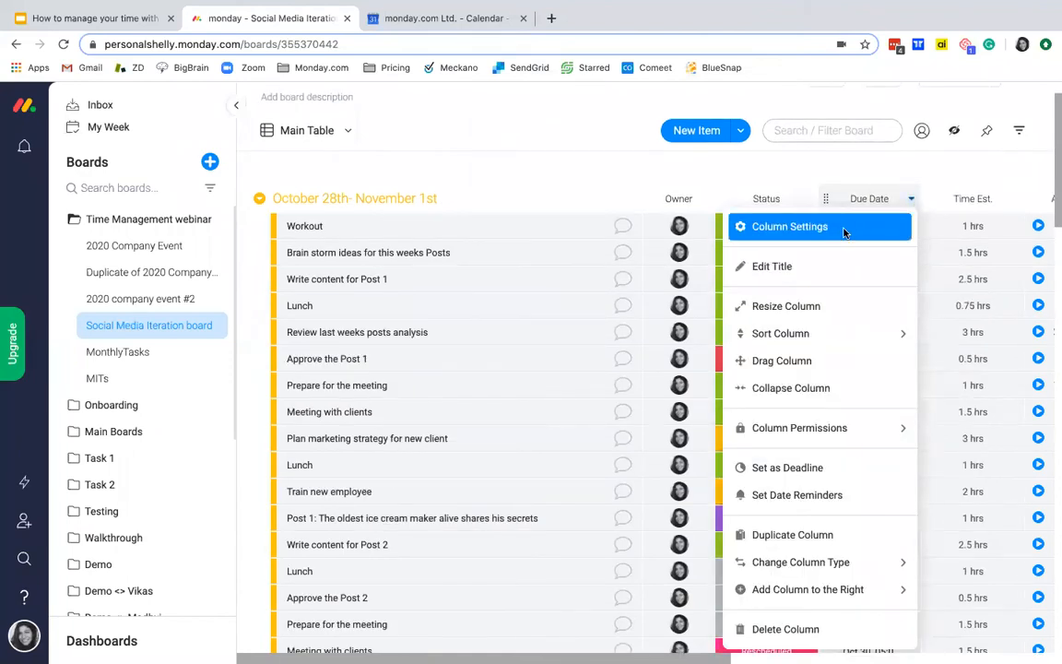
pyautogui.click(761, 226)
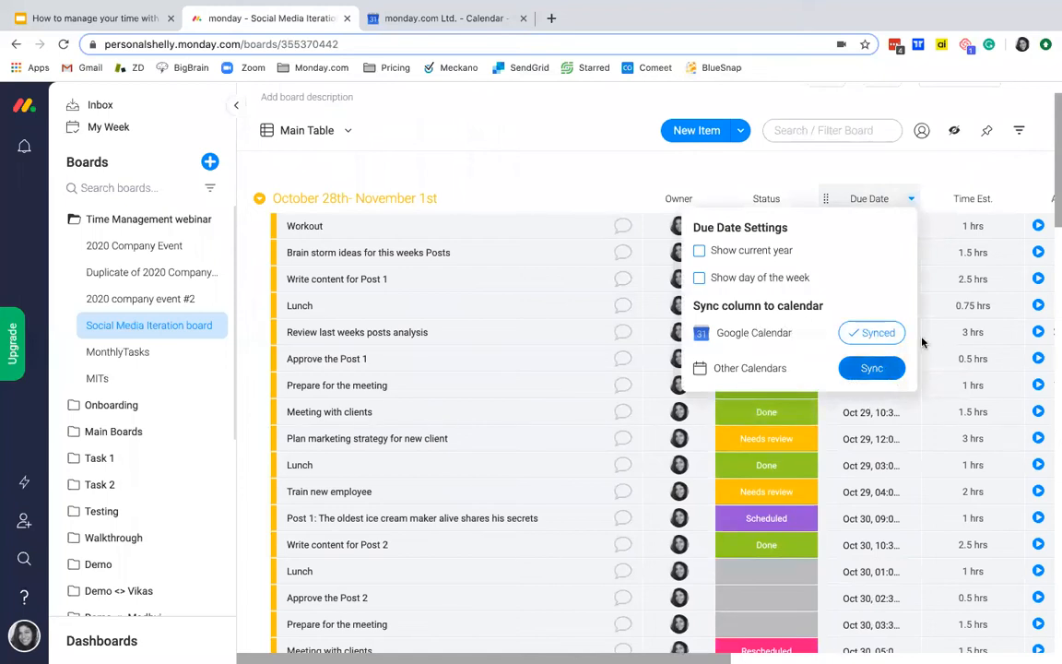
pyautogui.click(920, 171)
# Step: Switch to Google Calendar and extend Monday's posts analysis to 5pm, Thursday's contract preparation to 5:30pm and Friday's training review to 5:45pm
pyautogui.click(443, 17)
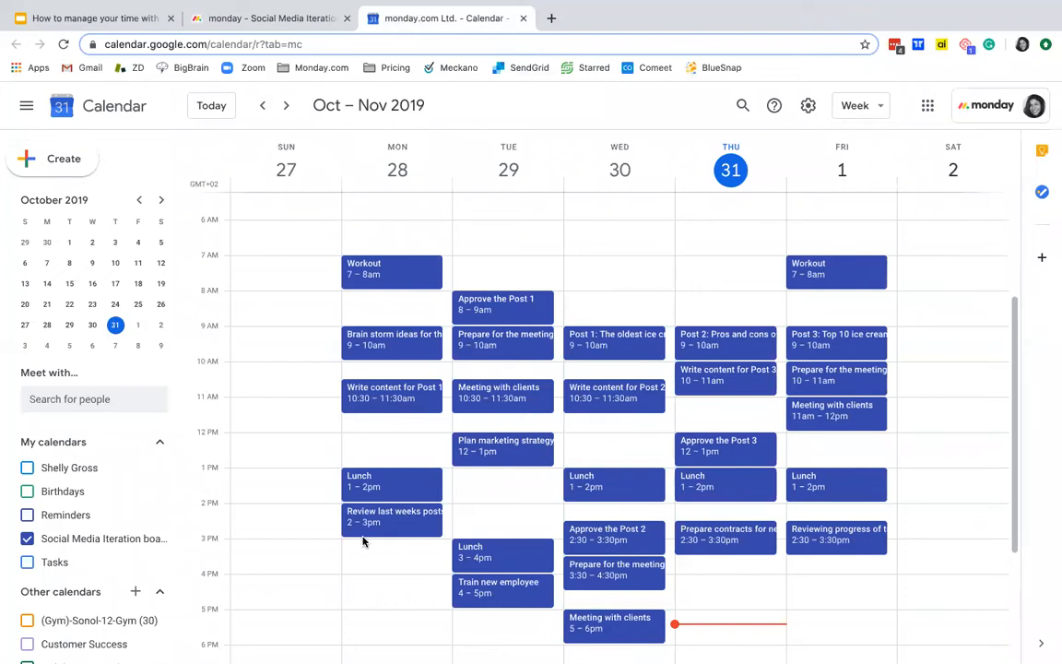
pyautogui.moveTo(378, 568); pyautogui.dragTo(376, 605)
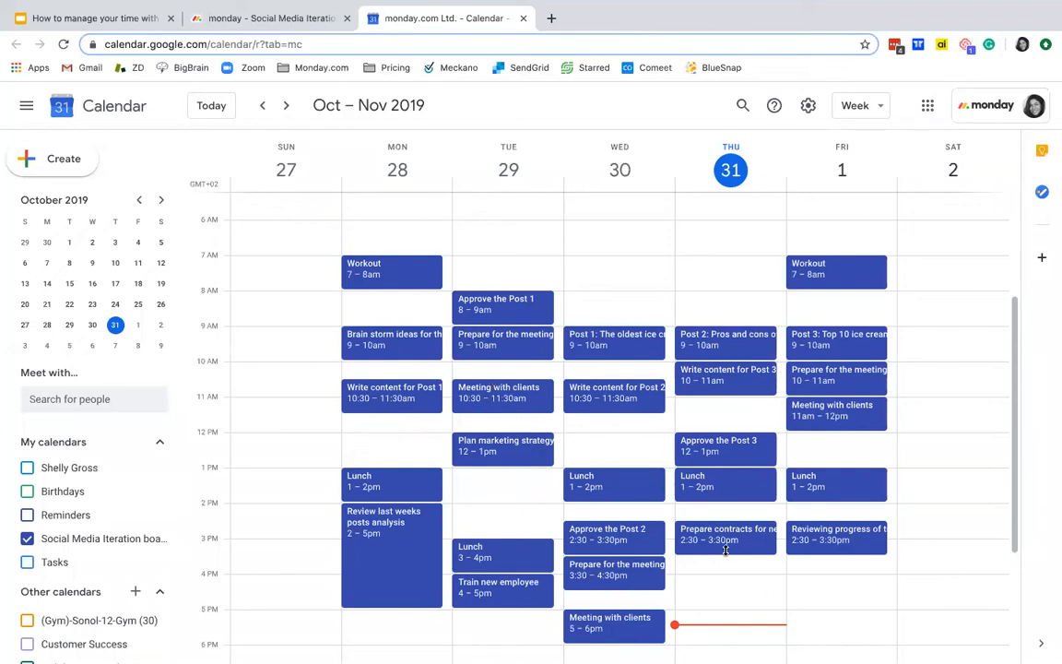
pyautogui.moveTo(729, 585); pyautogui.dragTo(730, 625)
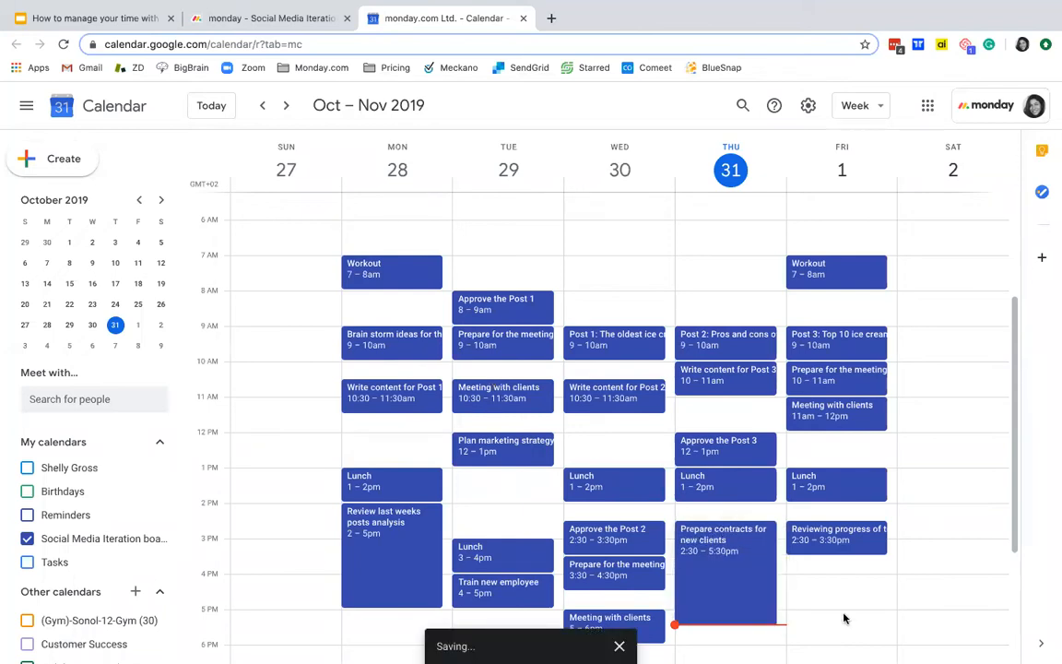
pyautogui.moveTo(834, 555); pyautogui.dragTo(827, 635)
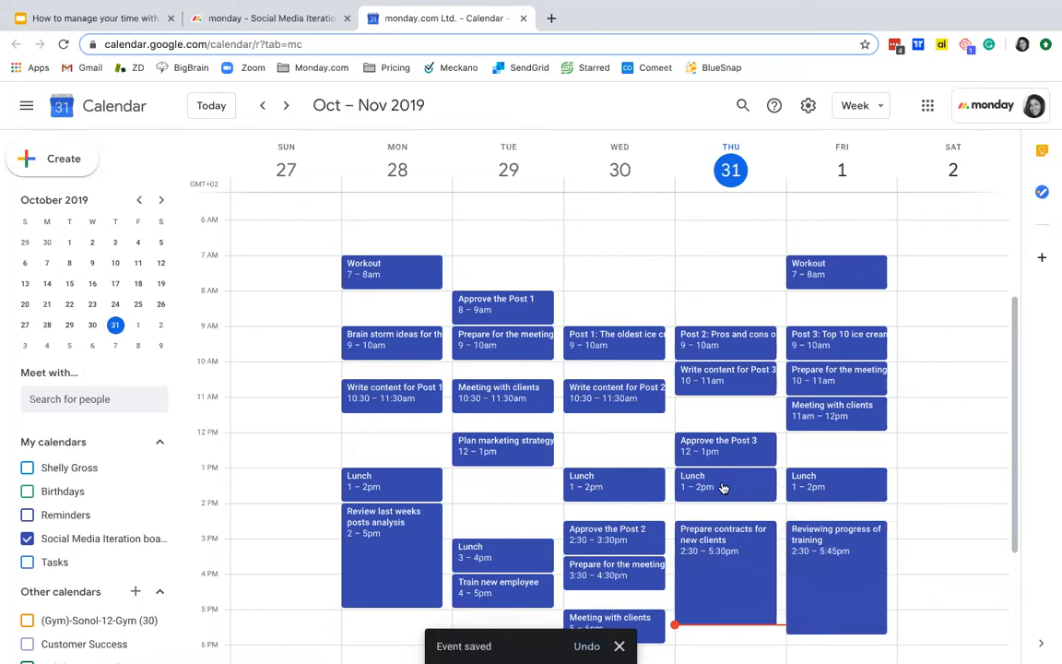
# Step: Change the colour of Thursday's Lunch event to orange
pyautogui.rightClick(724, 494)
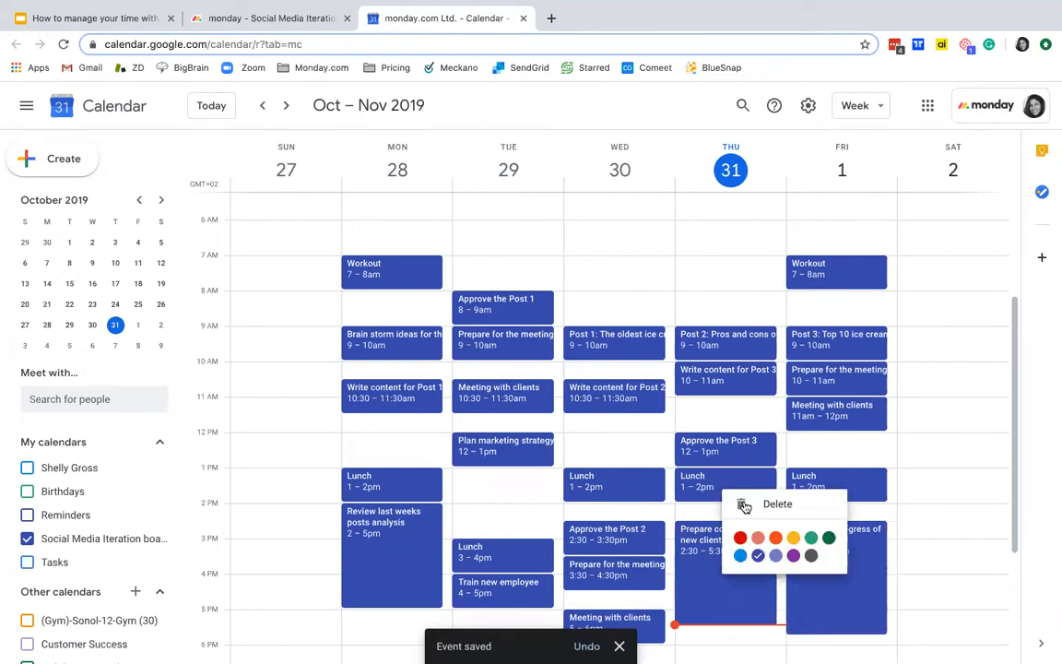
pyautogui.click(775, 539)
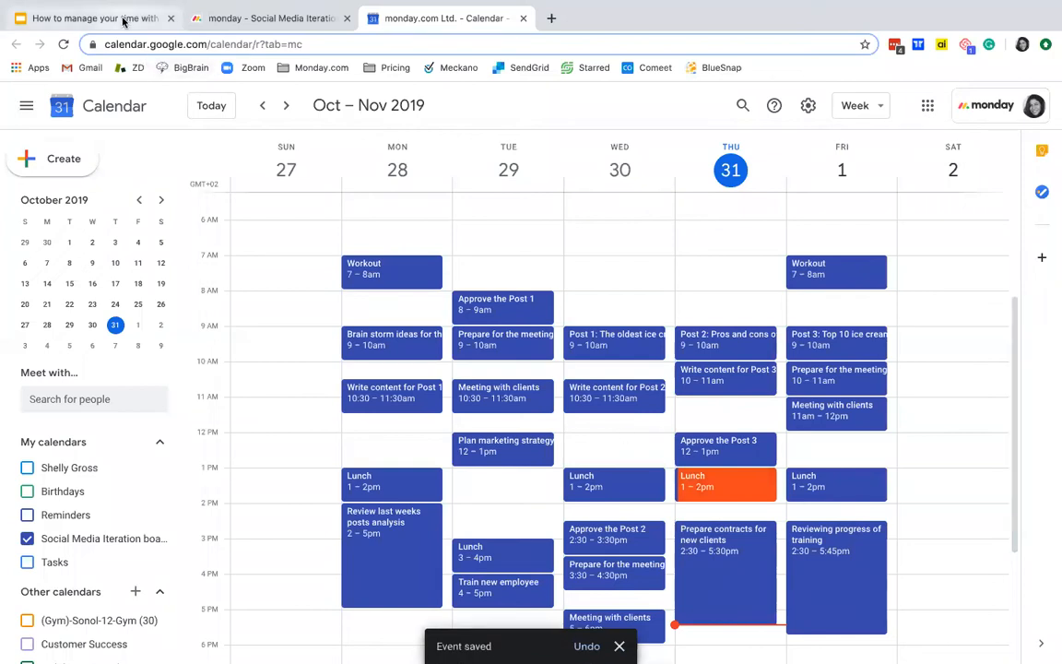
# Step: Switch back to monday.com and examine the Oct 28th - Nov 3rd week in the Social Media Iteration board's Calendar view
pyautogui.click(267, 19)
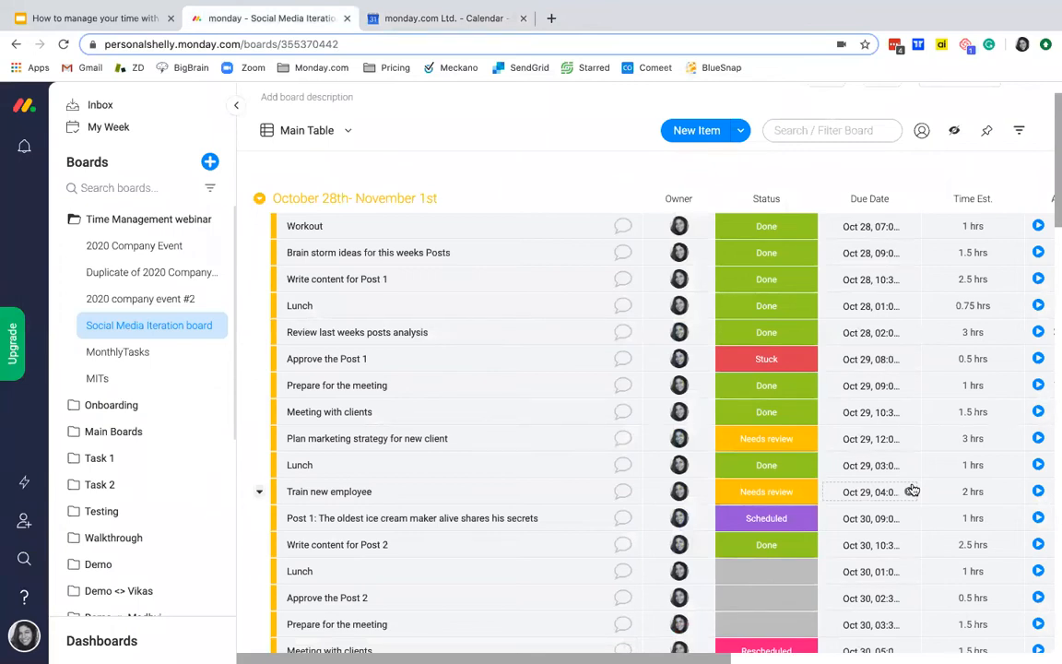
pyautogui.scroll(2, 308, 140)
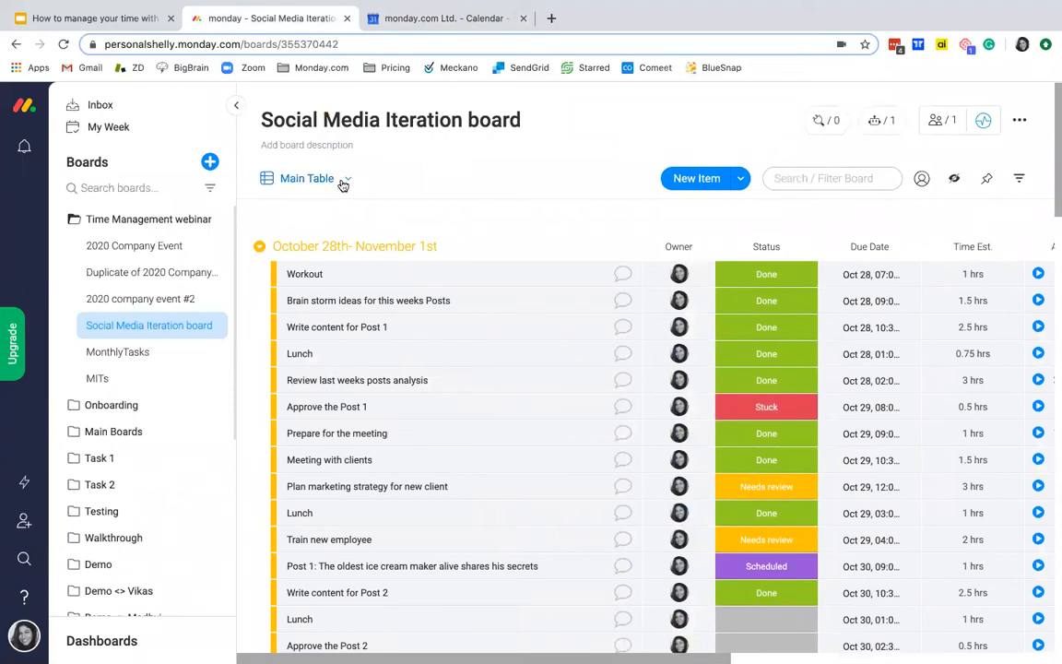
pyautogui.click(344, 180)
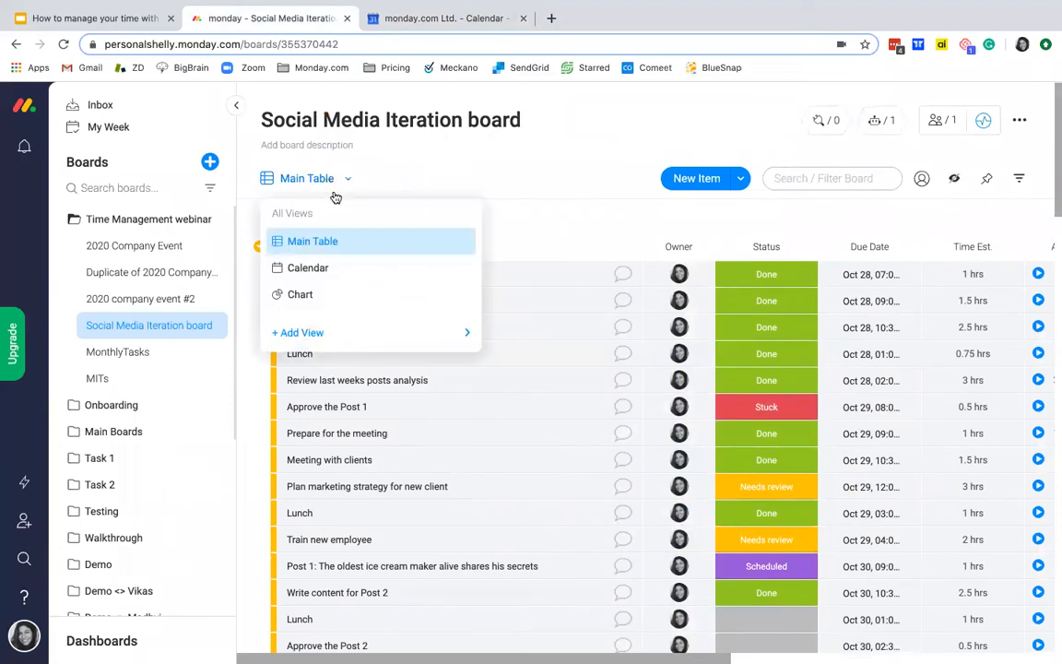
pyautogui.click(336, 269)
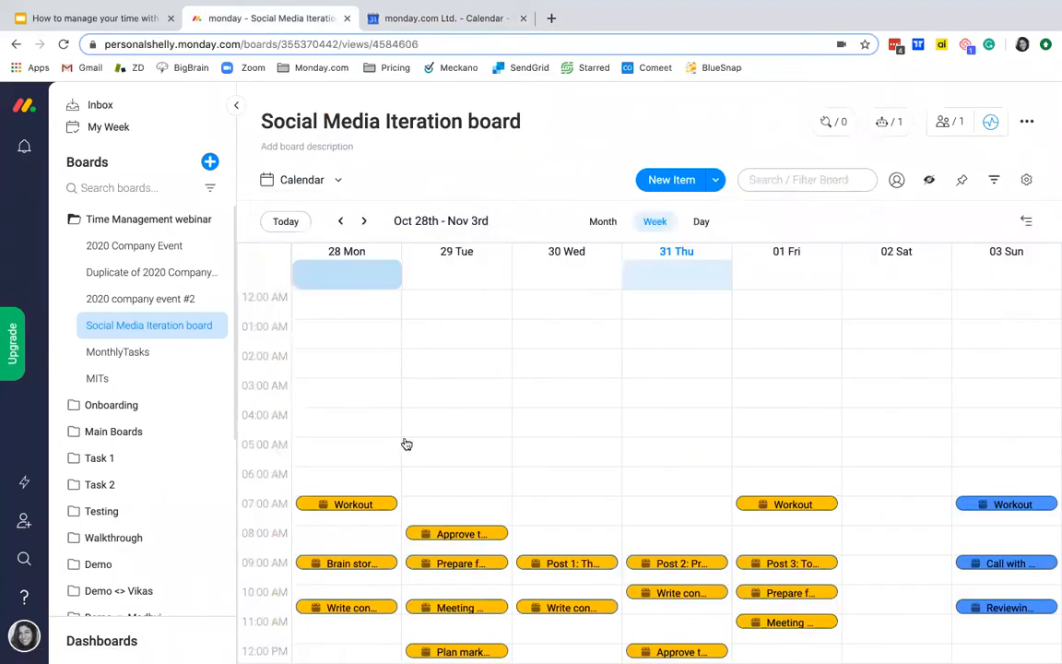
pyautogui.scroll(-3, 441, 434)
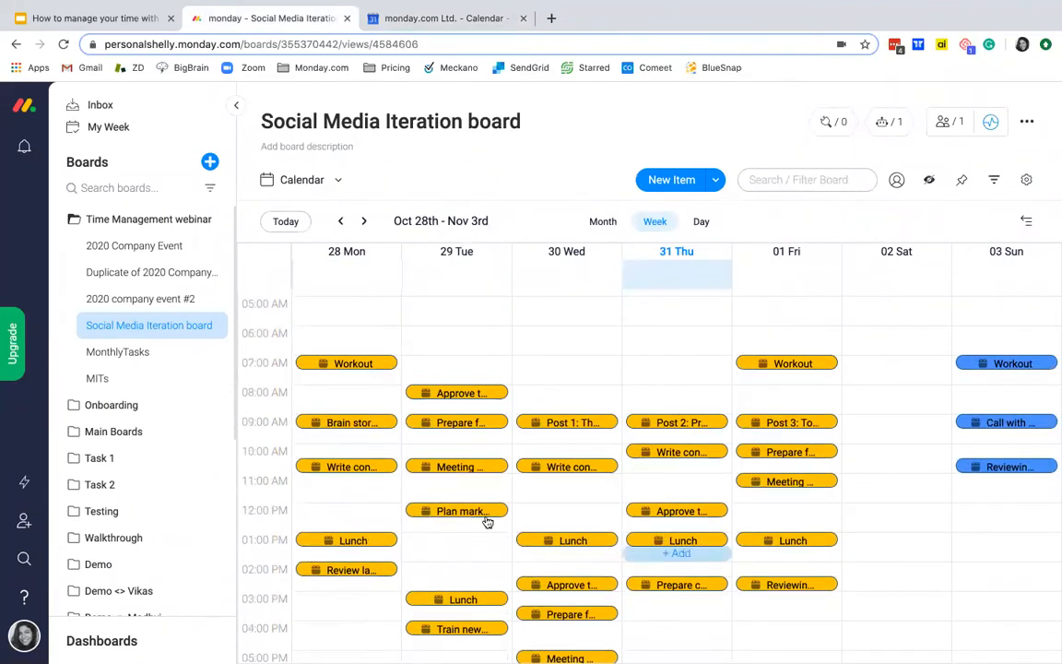
pyautogui.scroll(-3, 669, 481)
pyautogui.scroll(3, 671, 477)
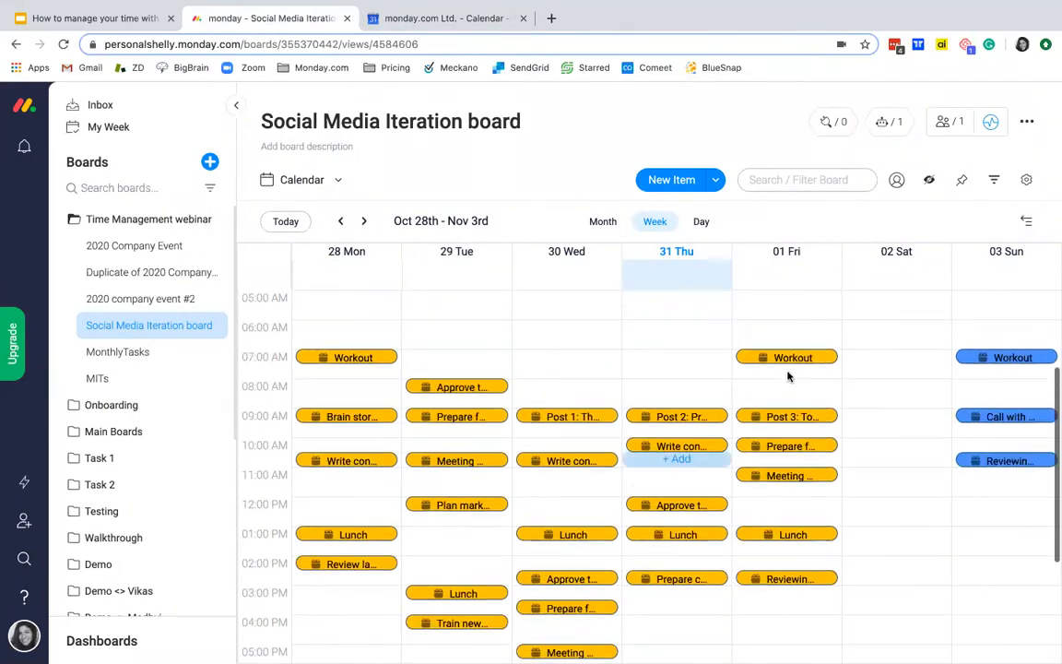
pyautogui.moveTo(569, 461); pyautogui.dragTo(462, 417)
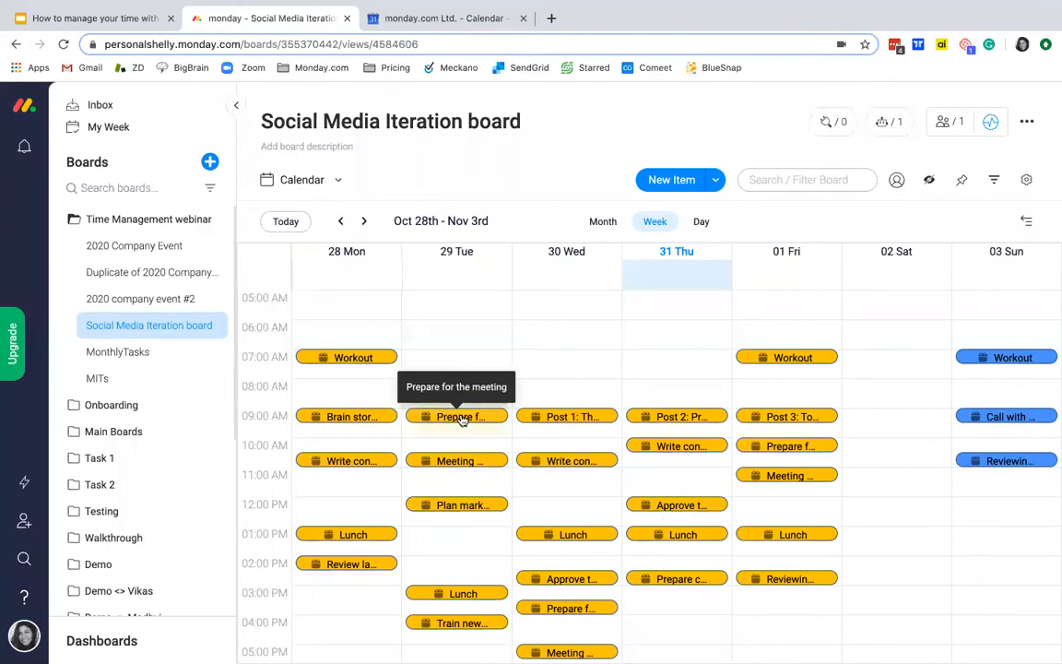
# Step: View the details of Tuesday's 9 AM Prepare for the meeting item, close them, and return to the Main Table
pyautogui.click(462, 417)
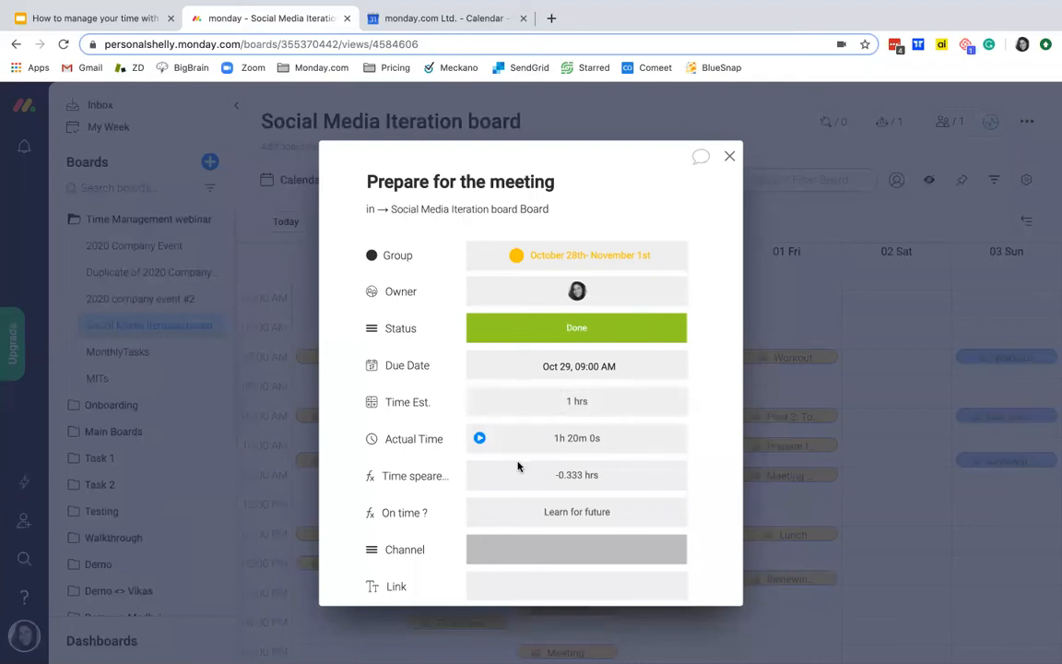
pyautogui.scroll(-1, 507, 478)
pyautogui.scroll(1, 507, 475)
pyautogui.click(729, 159)
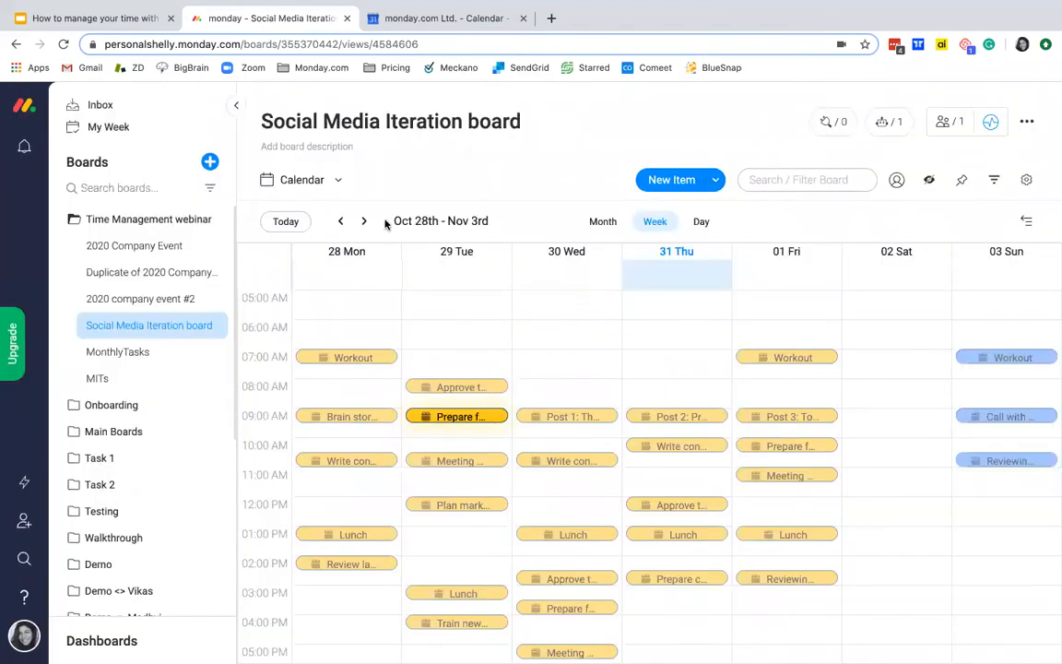
pyautogui.click(338, 183)
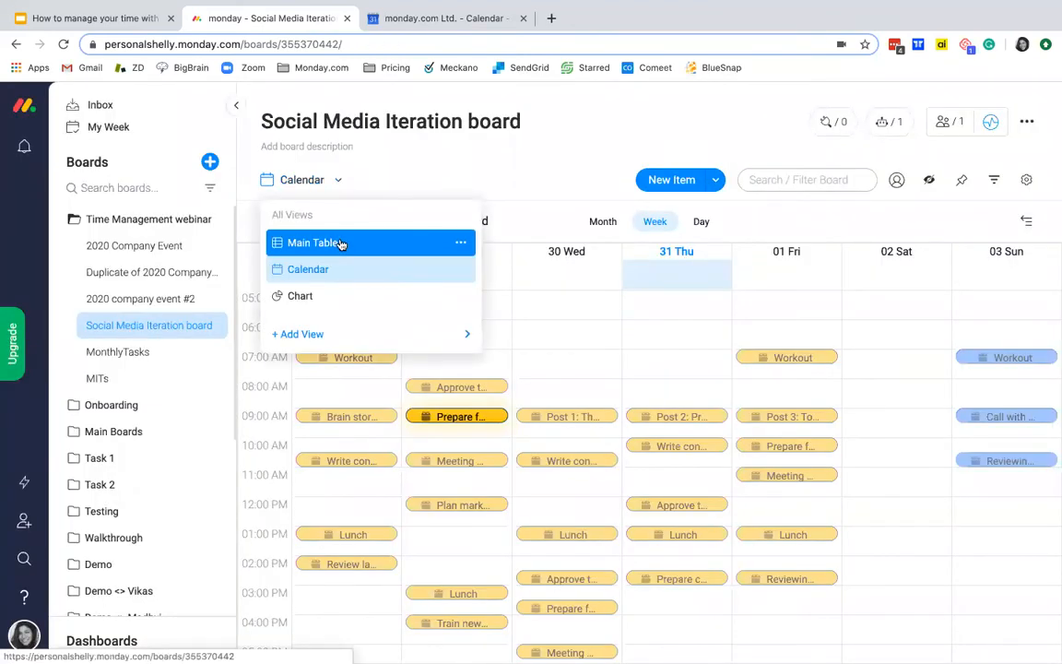
pyautogui.click(352, 244)
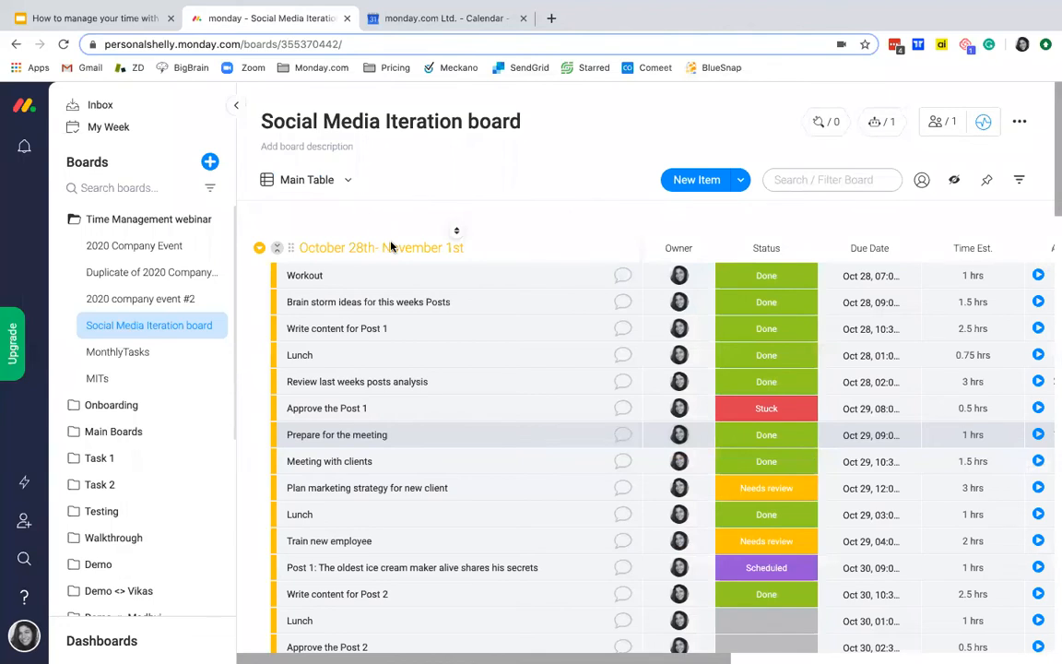
# Step: Reopen the board's Calendar view and open the details of the Approve the Post 1 item
pyautogui.click(340, 180)
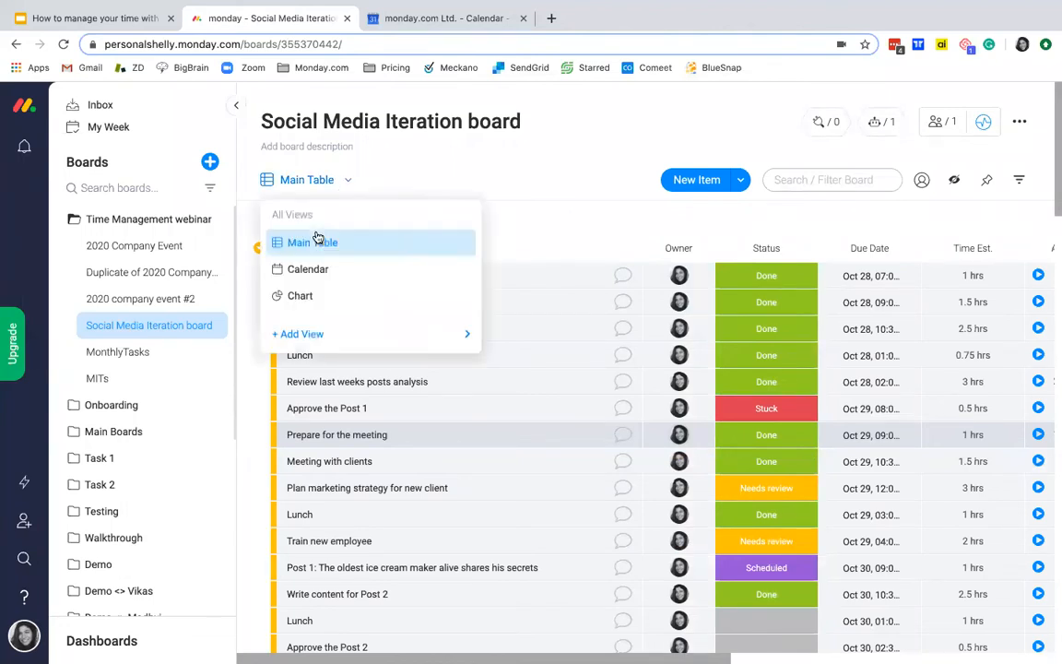
pyautogui.click(322, 281)
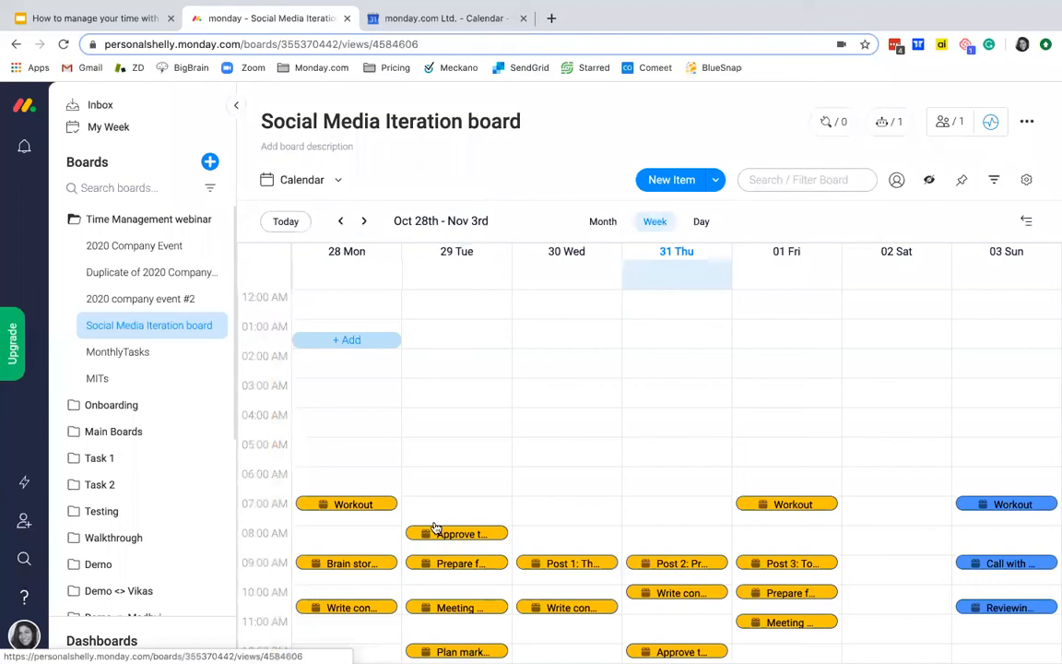
pyautogui.click(452, 537)
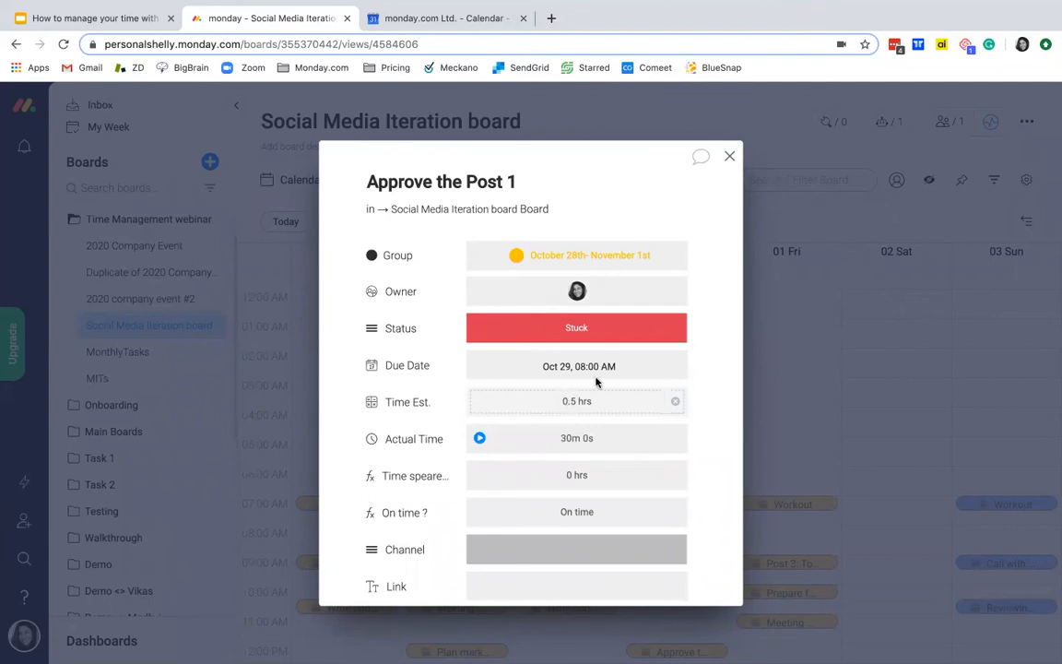
# Step: Close the Approve the Post 1 details and return to the board's Main Table
pyautogui.click(730, 159)
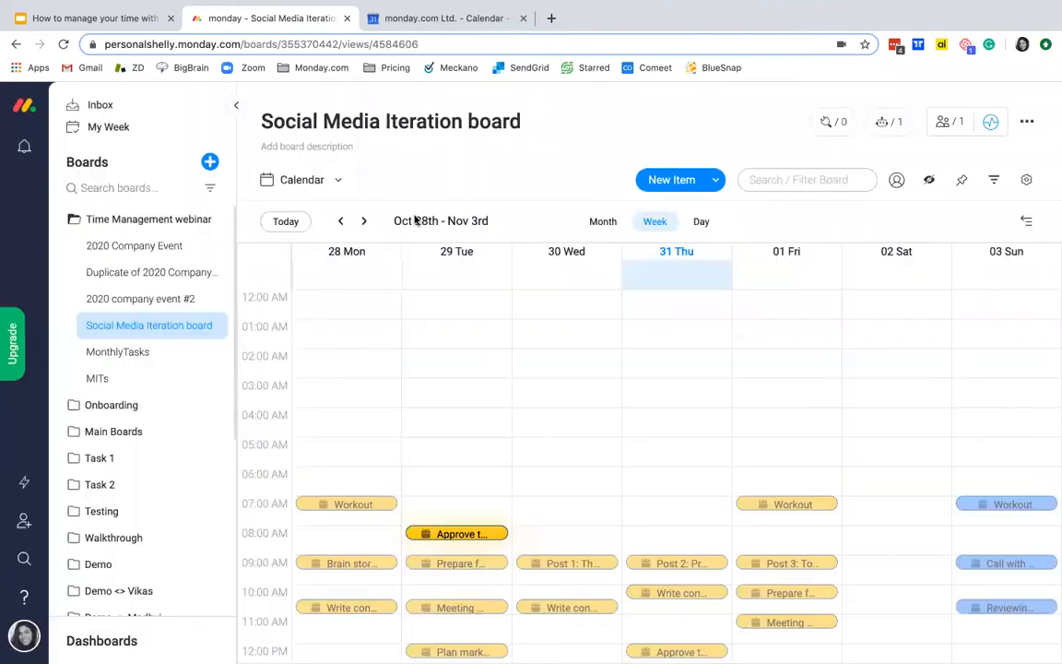
pyautogui.click(339, 184)
pyautogui.click(343, 248)
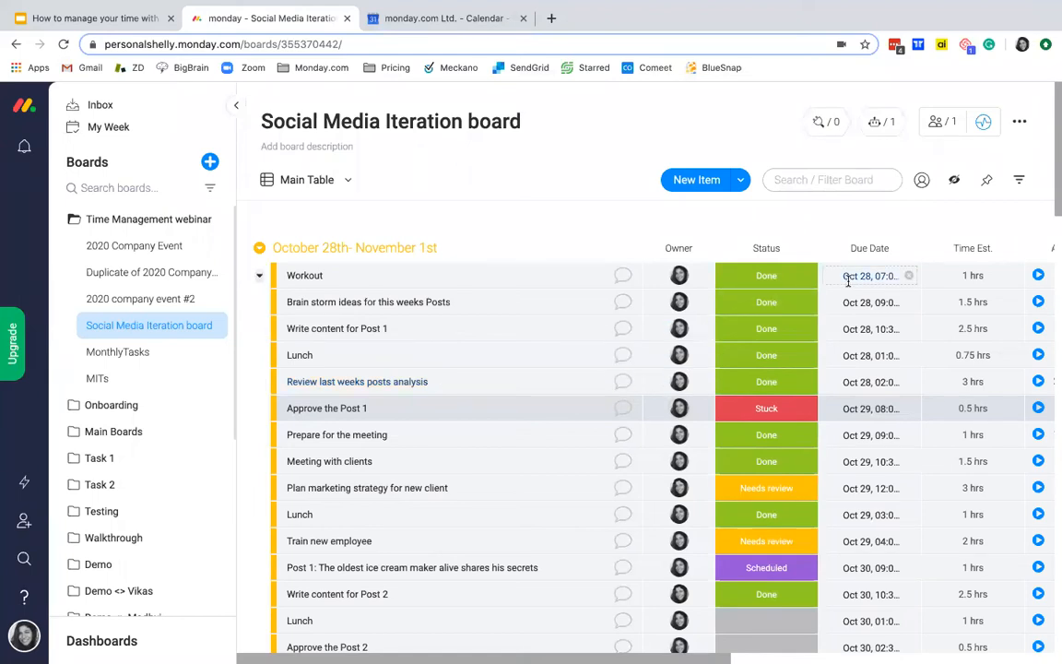
# Step: Start and stop the Actual Time tracker for the Train new employee item
pyautogui.hscroll(2, 847, 277)
pyautogui.hscroll(5, 848, 280)
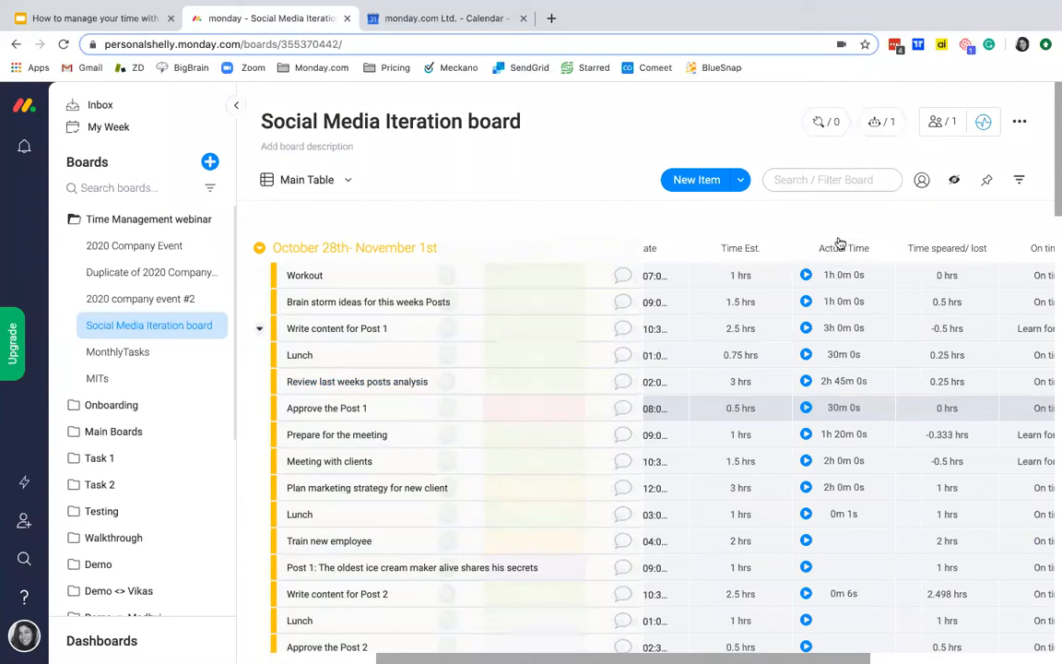
pyautogui.click(808, 543)
pyautogui.click(807, 543)
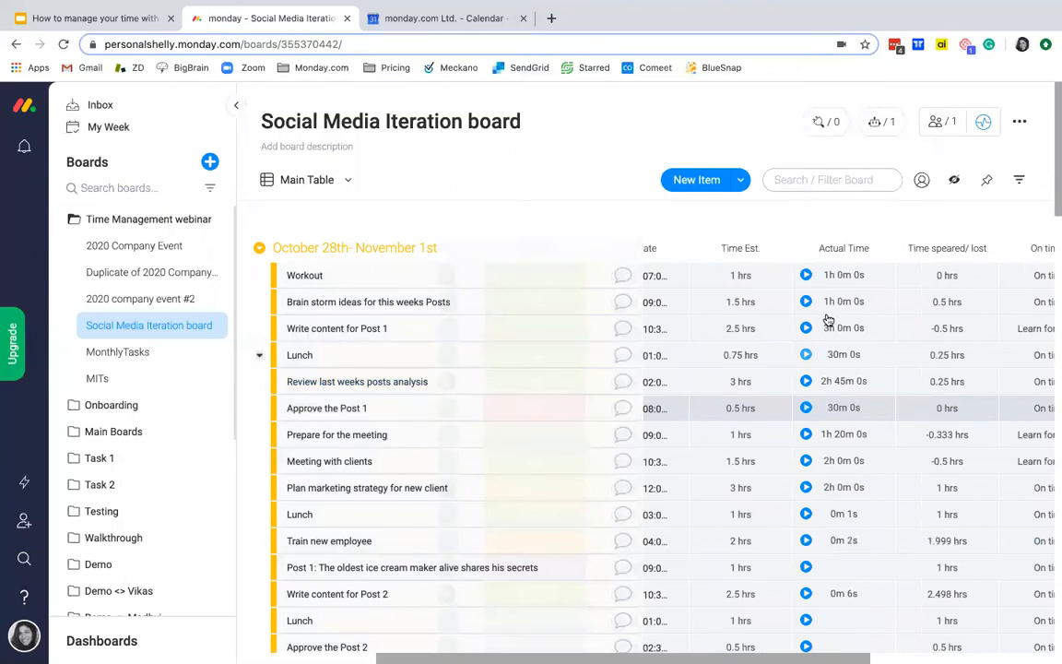
# Step: Inspect the Workout item's time tracking log and the formulas behind the Time speared/ lost and On time ? columns
pyautogui.click(841, 276)
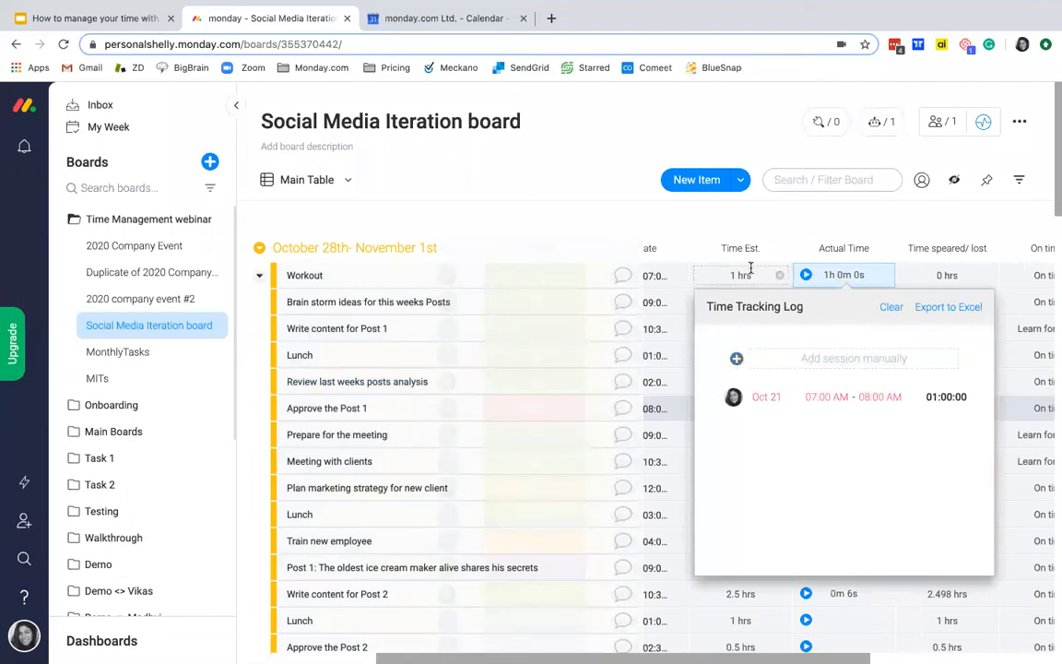
pyautogui.click(778, 222)
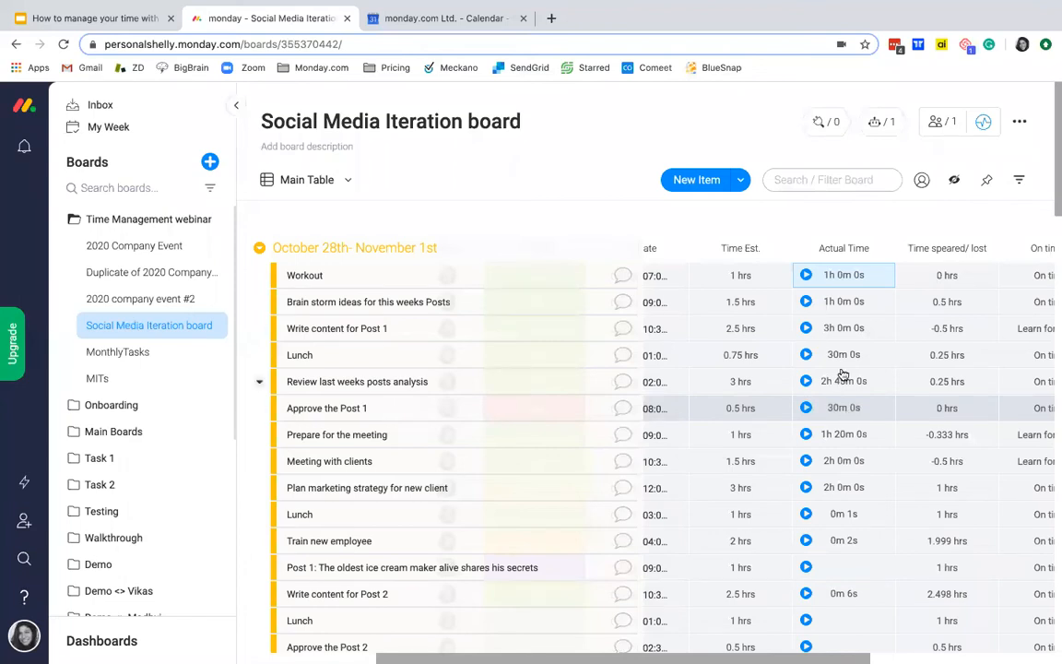
pyautogui.hscroll(3, 843, 374)
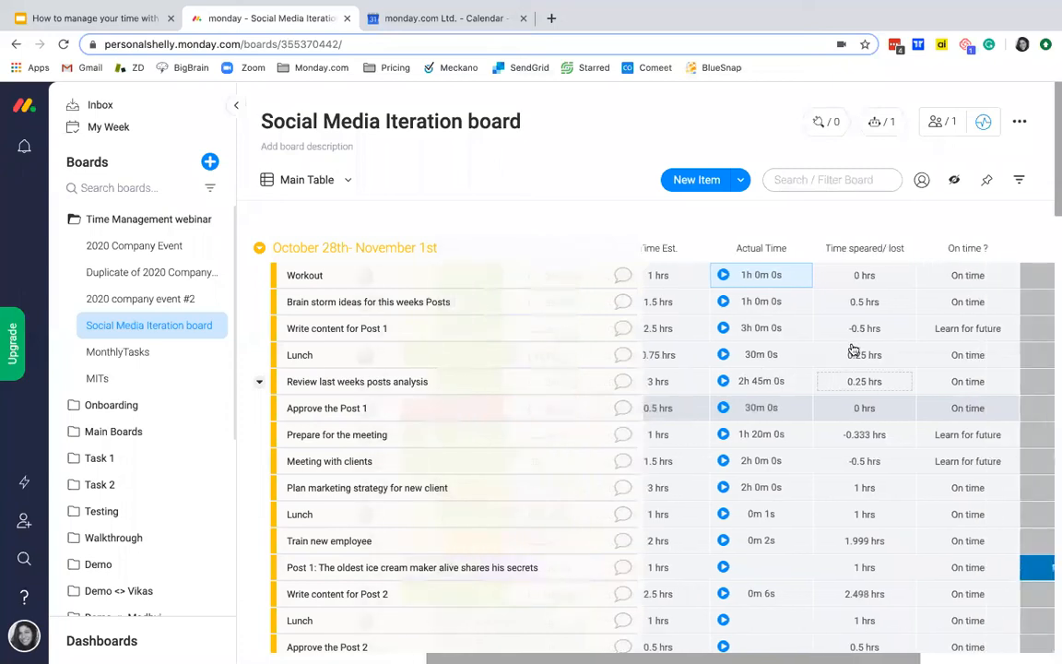
pyautogui.click(849, 276)
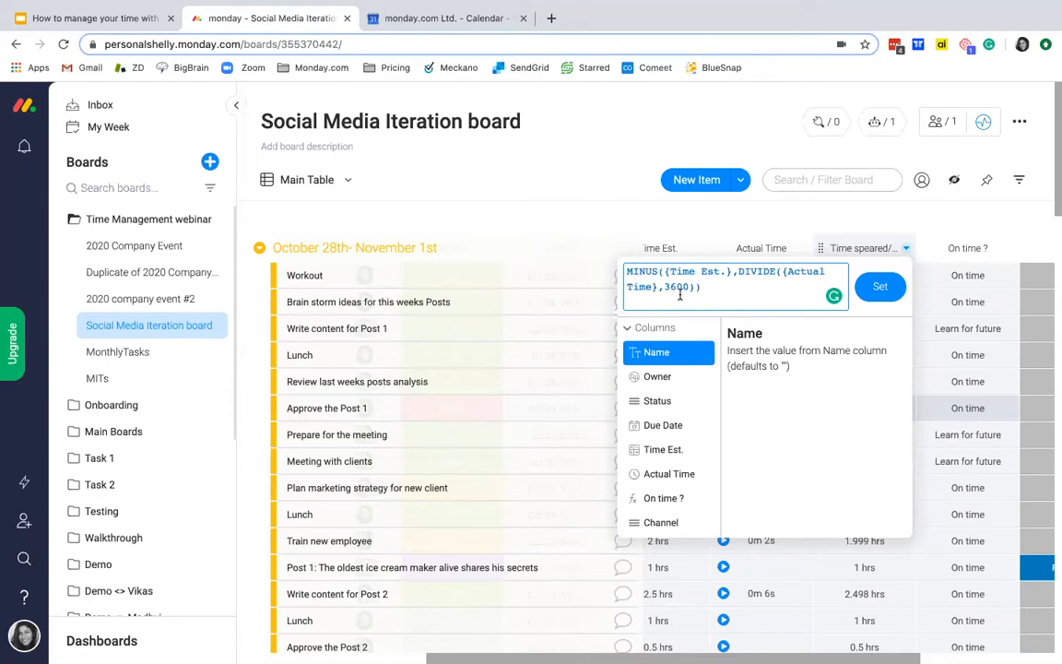
pyautogui.click(726, 215)
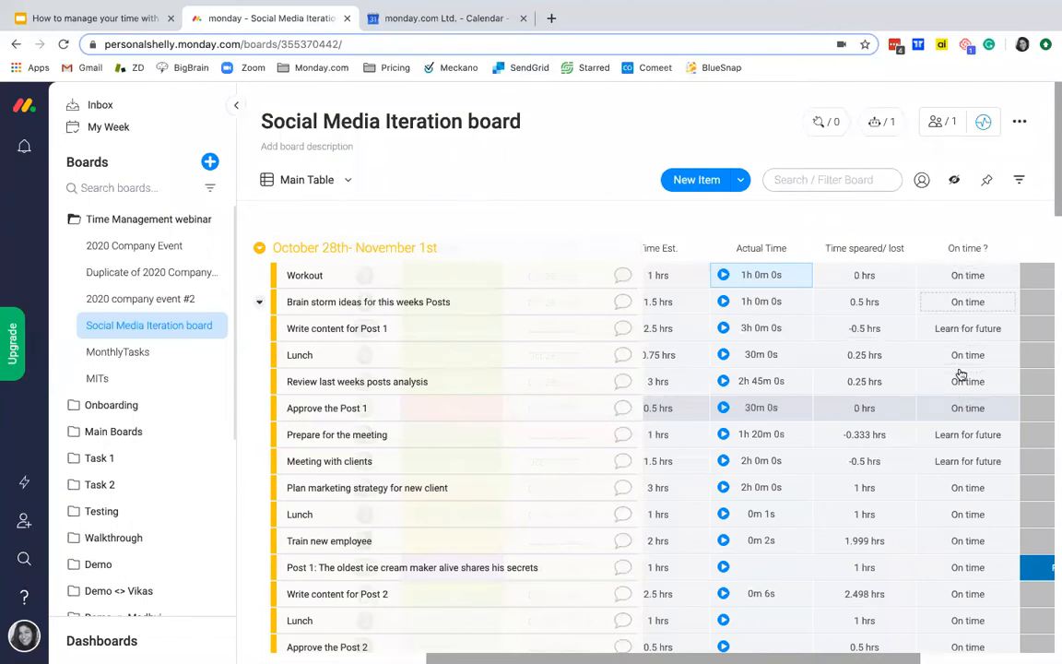
pyautogui.click(954, 278)
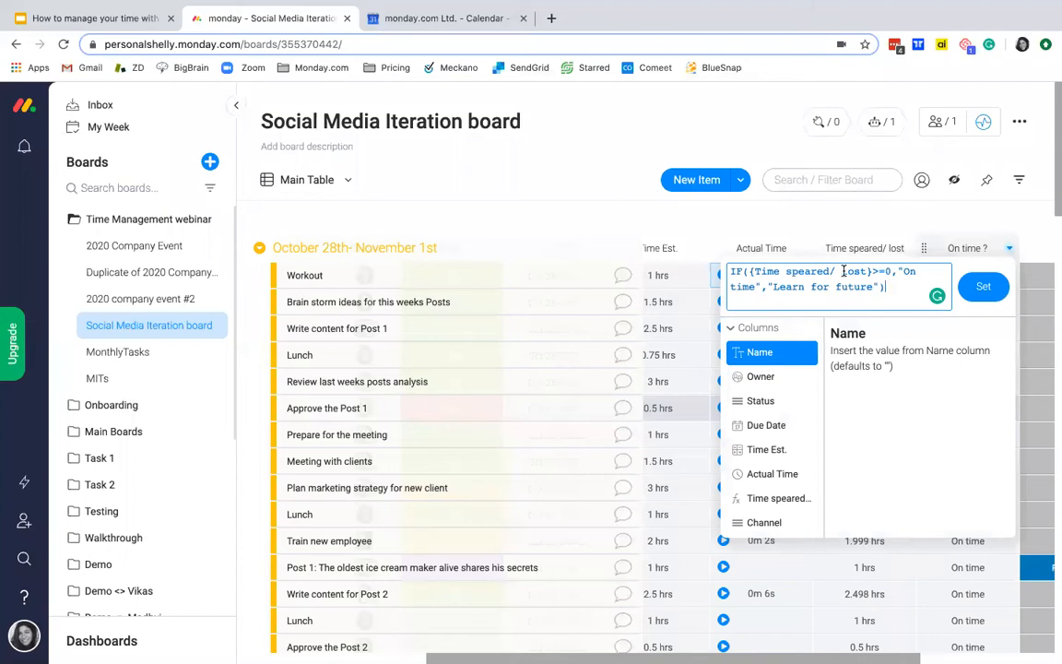
pyautogui.click(907, 222)
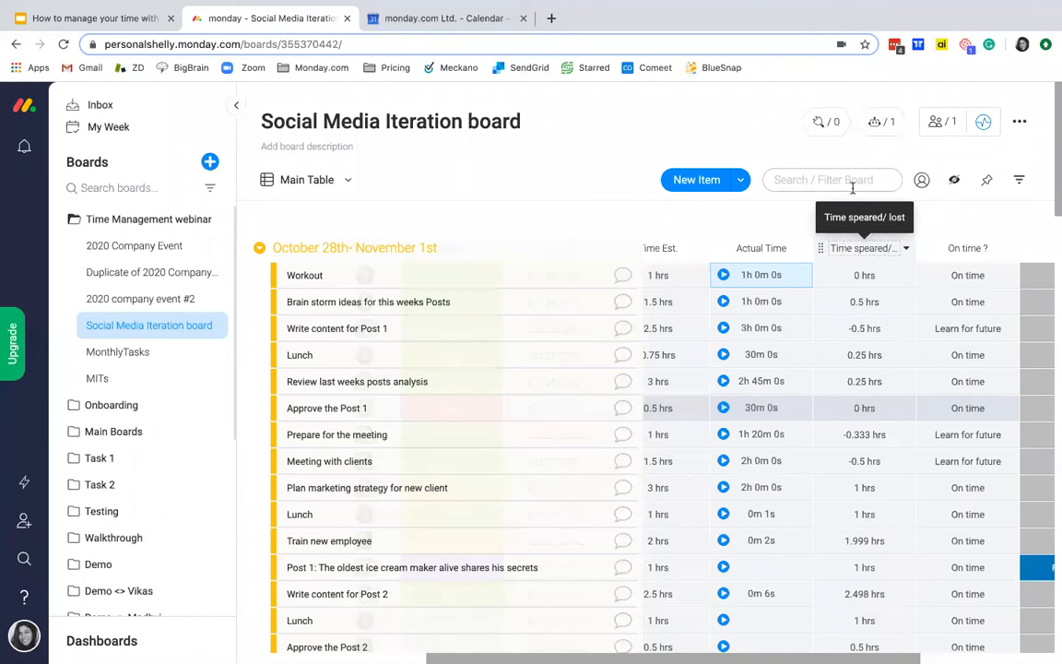
# Step: Open the board's automations and choose the Status Change recipe that starts time tracking at one status and stops it at another
pyautogui.click(881, 129)
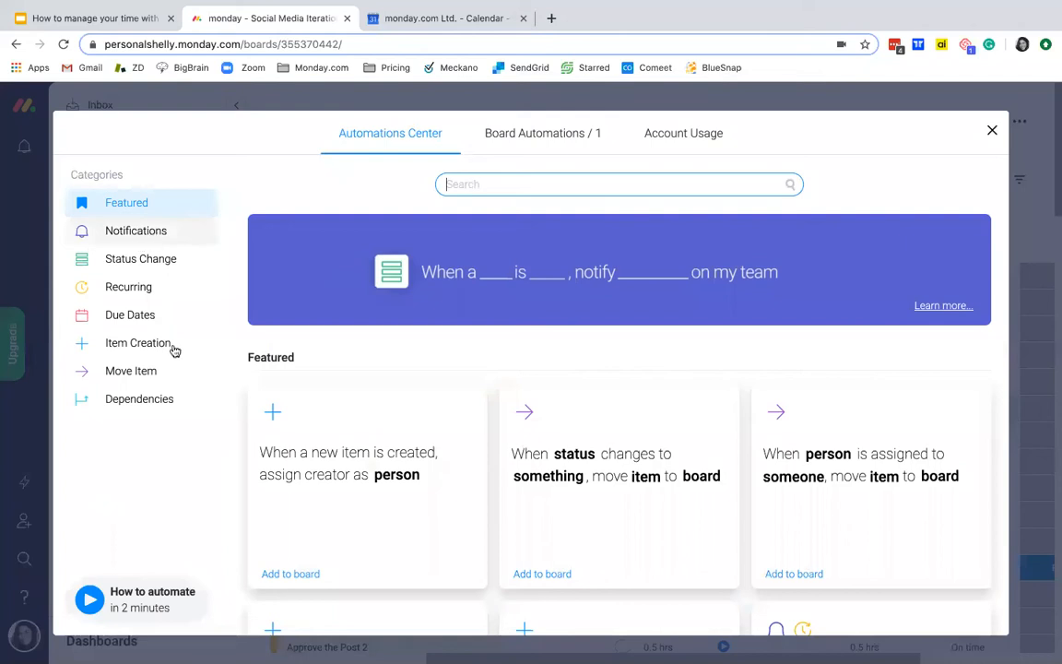
pyautogui.click(160, 261)
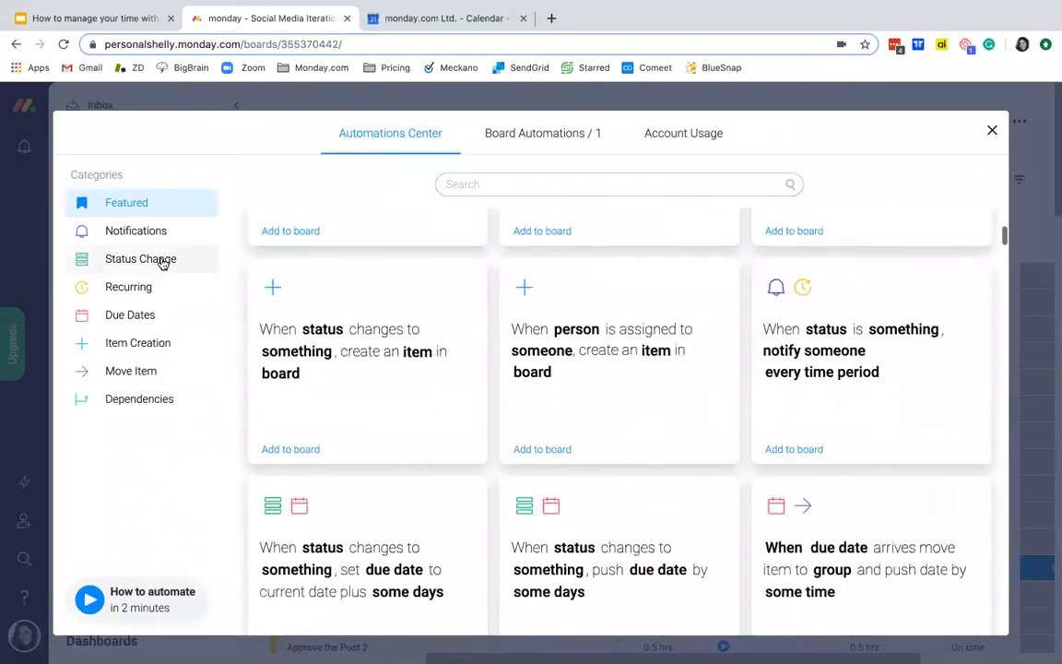
pyautogui.click(160, 261)
pyautogui.scroll(-5, 355, 450)
pyautogui.scroll(-10, 355, 450)
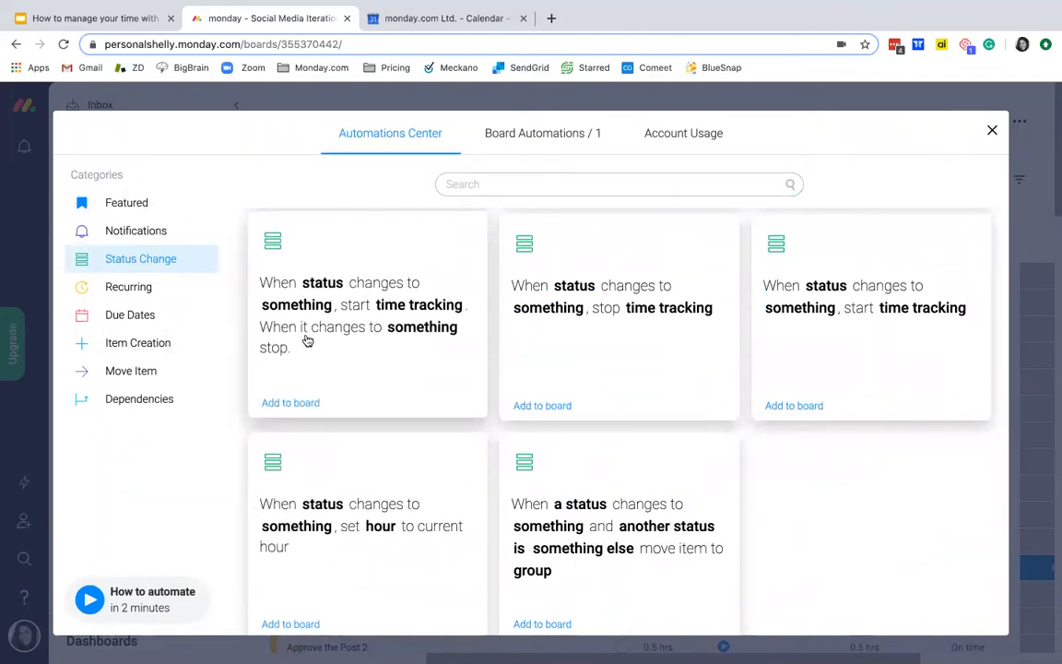
pyautogui.click(334, 344)
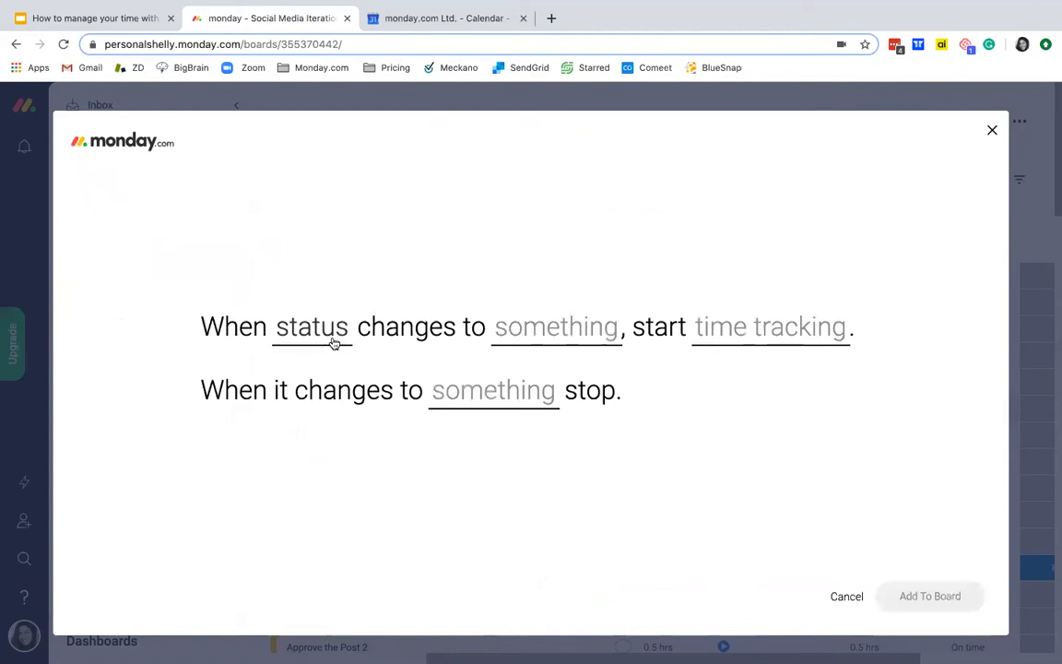
# Step: Add the automation to start Actual Time when Status changes to Working on it and stop it when it changes to Done
pyautogui.click(332, 341)
pyautogui.click(324, 397)
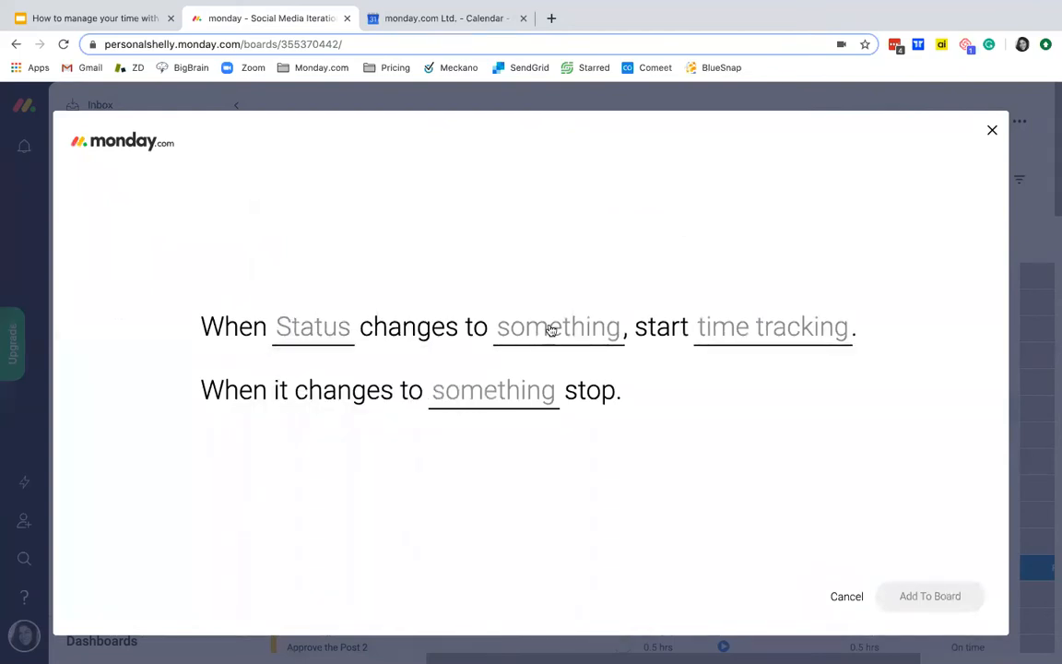
pyautogui.click(551, 329)
pyautogui.click(545, 413)
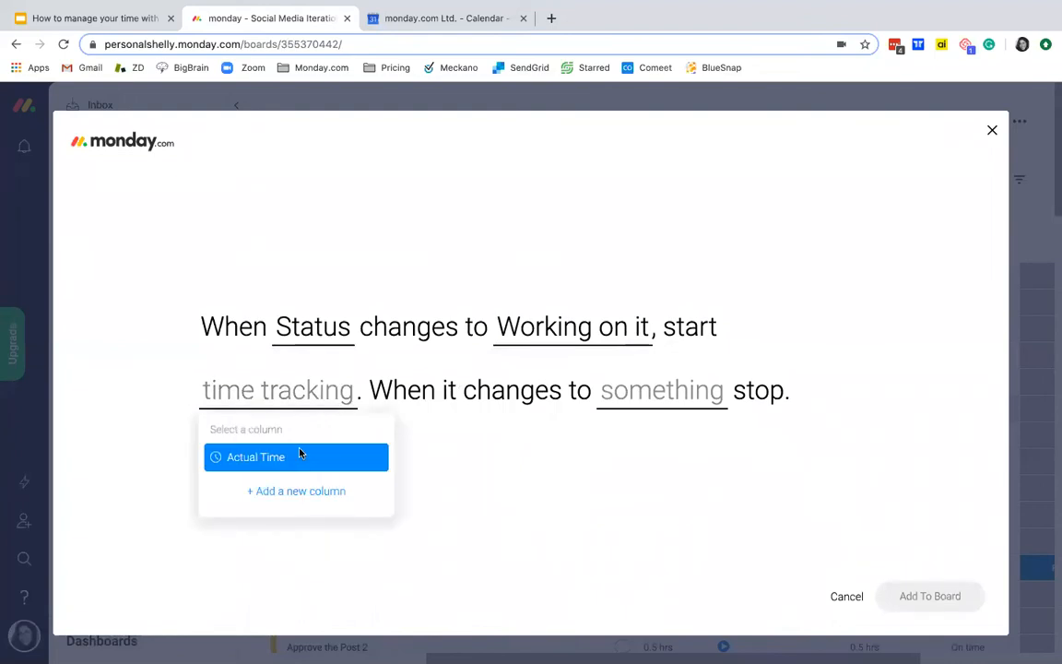
pyautogui.click(301, 453)
pyautogui.click(624, 398)
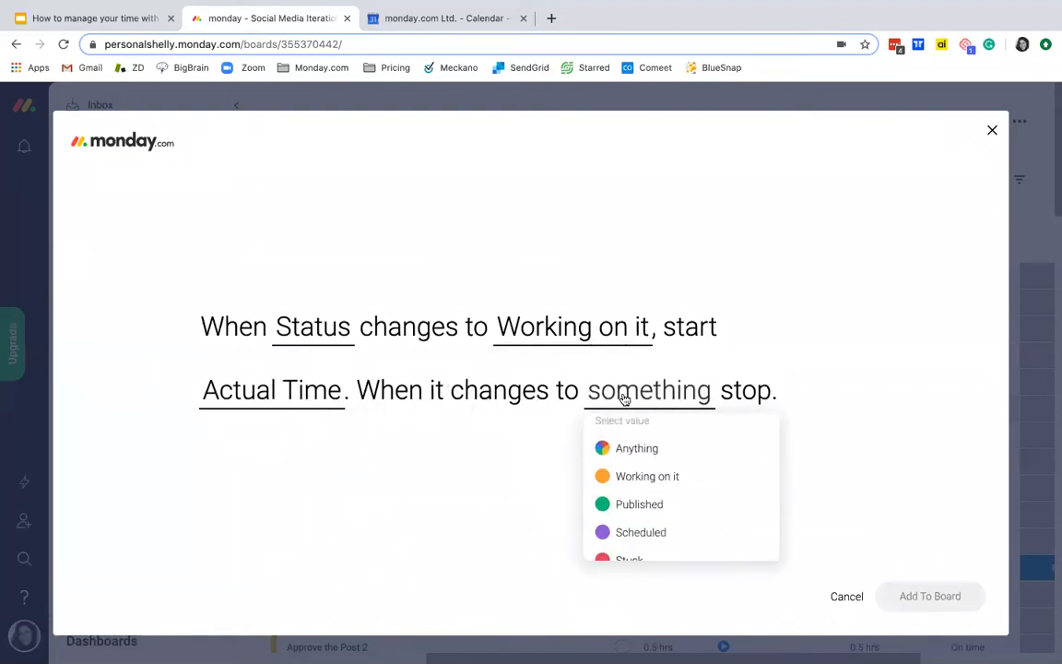
pyautogui.scroll(-3, 636, 507)
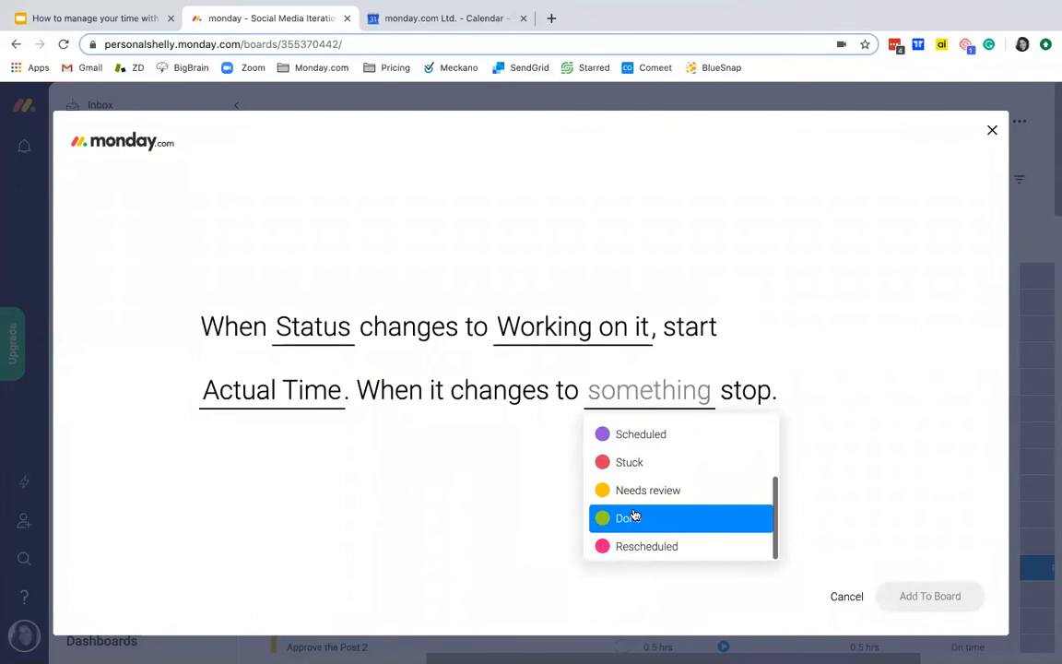
pyautogui.click(635, 517)
pyautogui.click(933, 596)
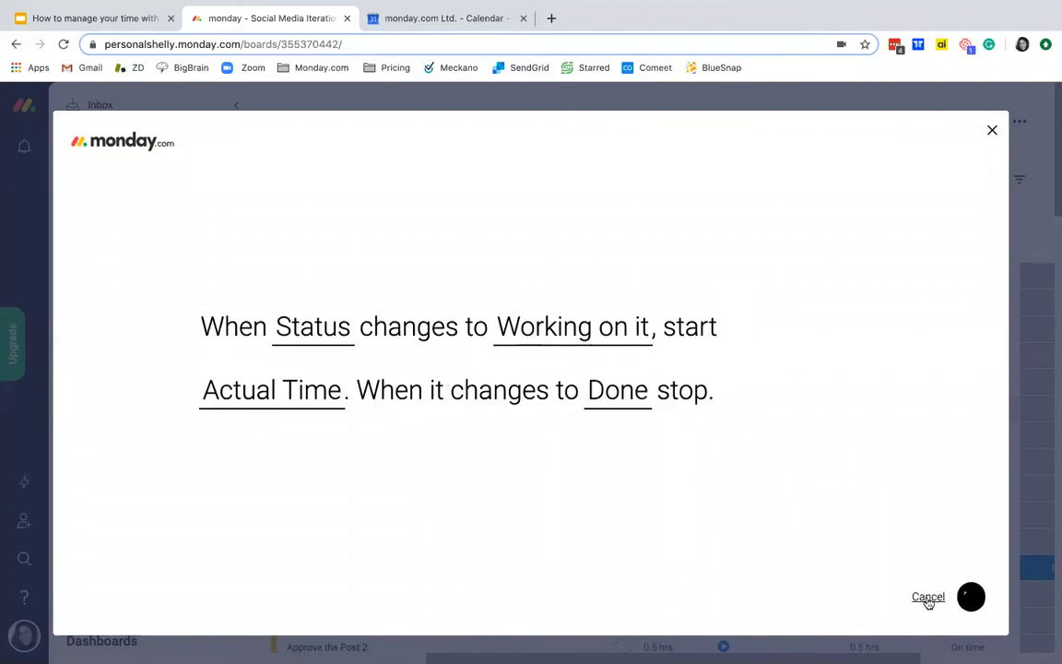
pyautogui.click(991, 133)
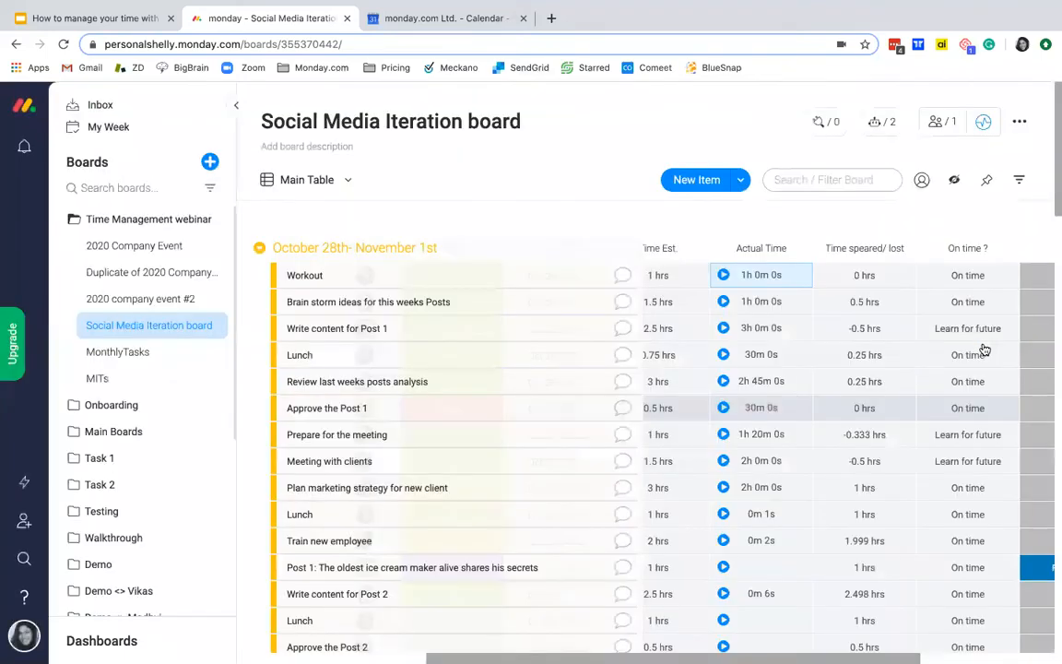
# Step: Test the automation on the Post 1: The oldest ice cream maker item by setting its status first to Working on it, finally to Done
pyautogui.scroll(-1, 723, 464)
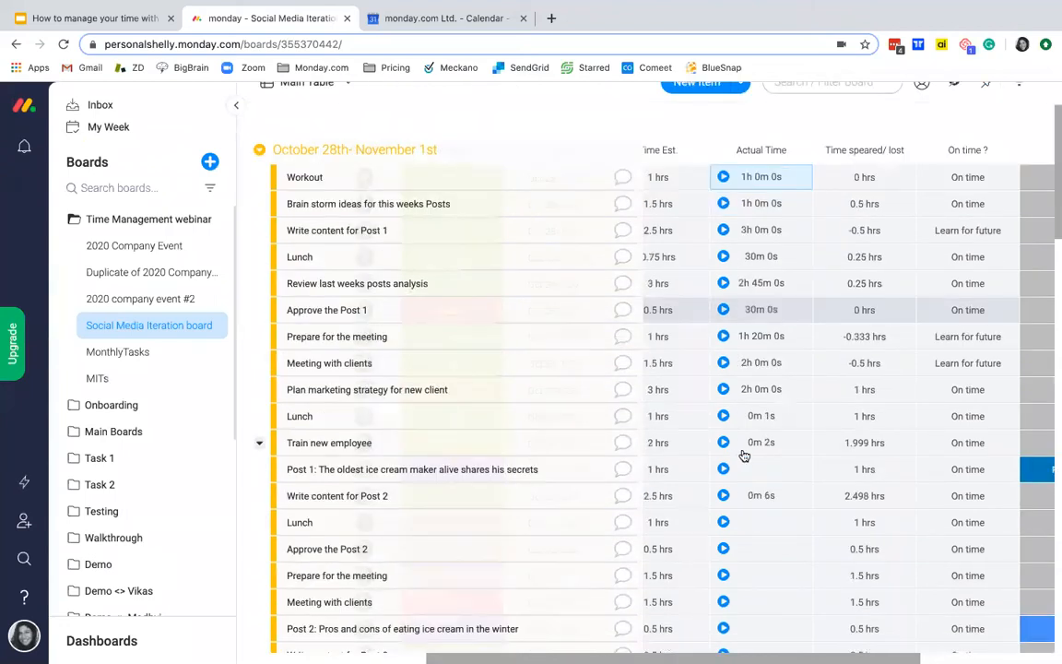
pyautogui.hscroll(-3, 811, 474)
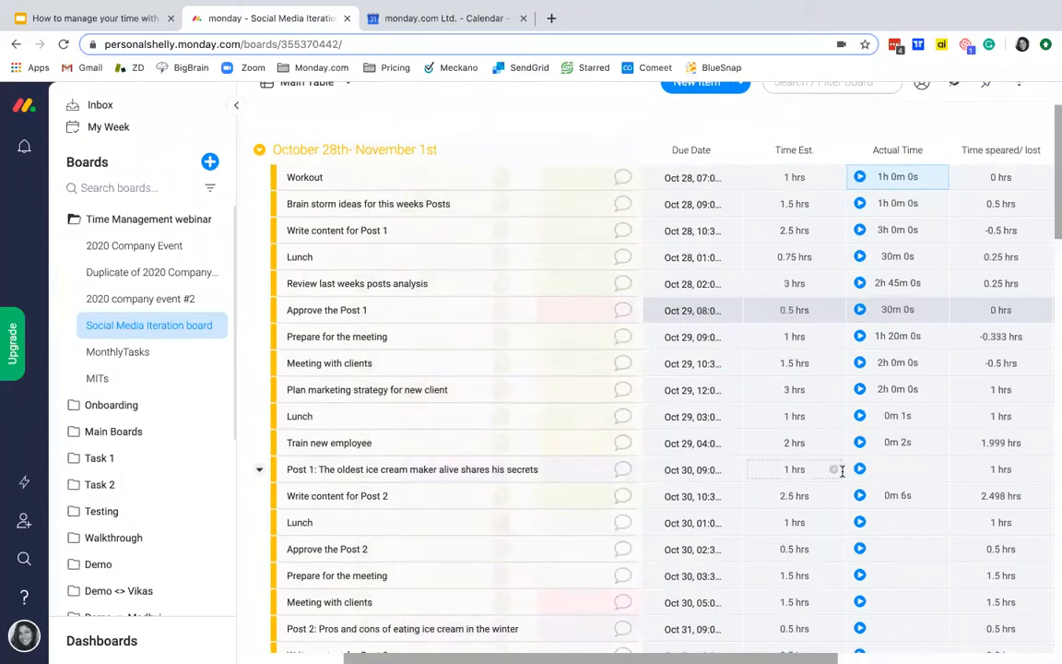
pyautogui.hscroll(-1, 864, 475)
pyautogui.hscroll(-2, 864, 476)
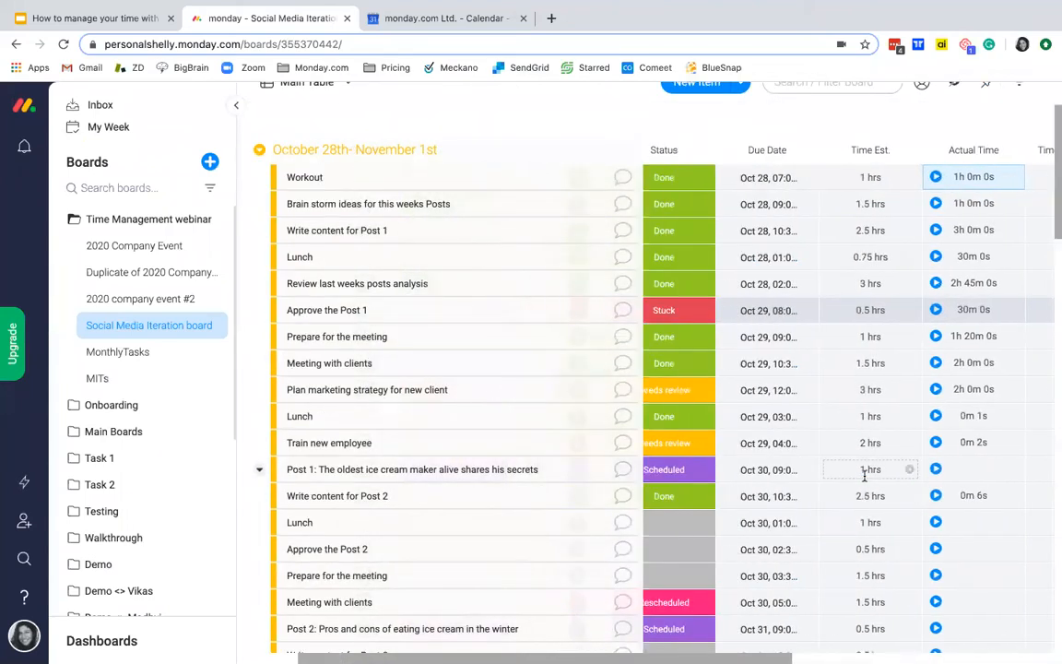
pyautogui.click(658, 470)
pyautogui.click(649, 513)
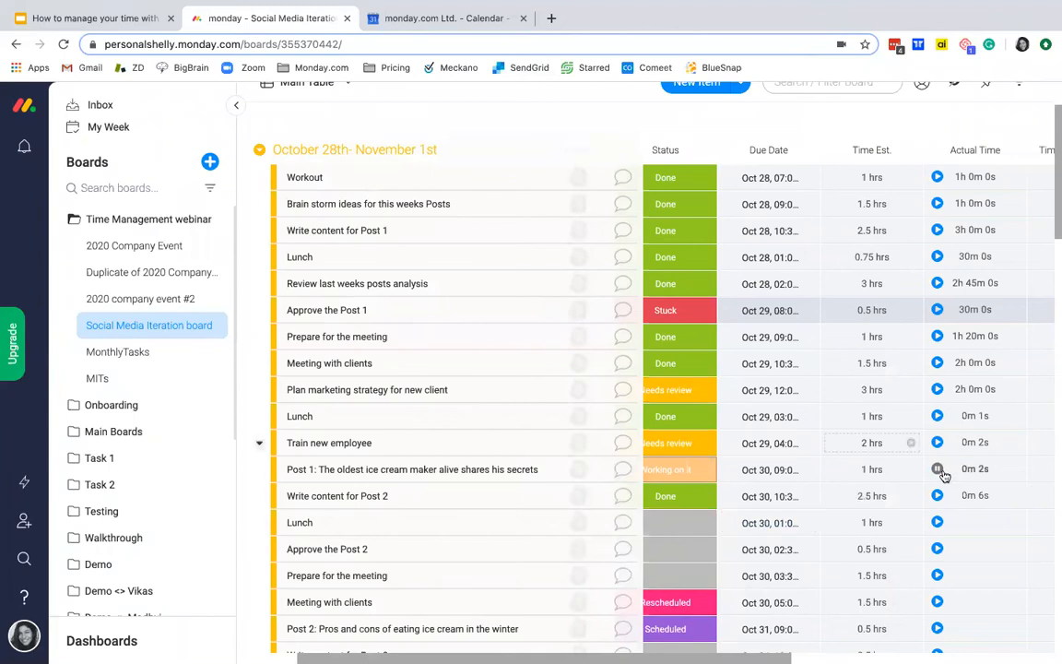
pyautogui.click(674, 474)
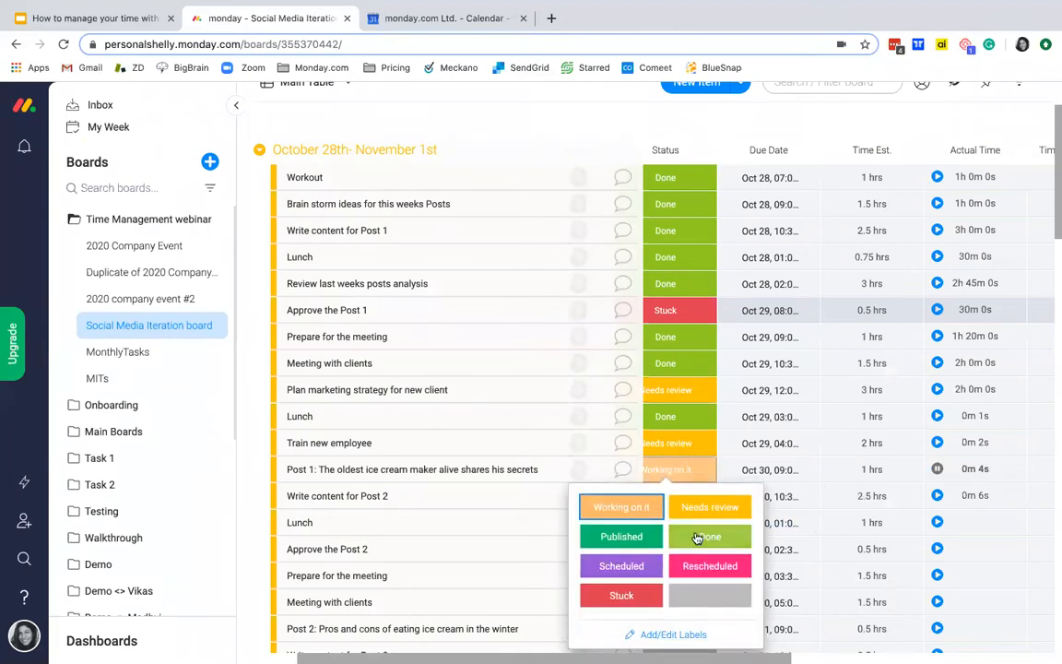
pyautogui.click(697, 539)
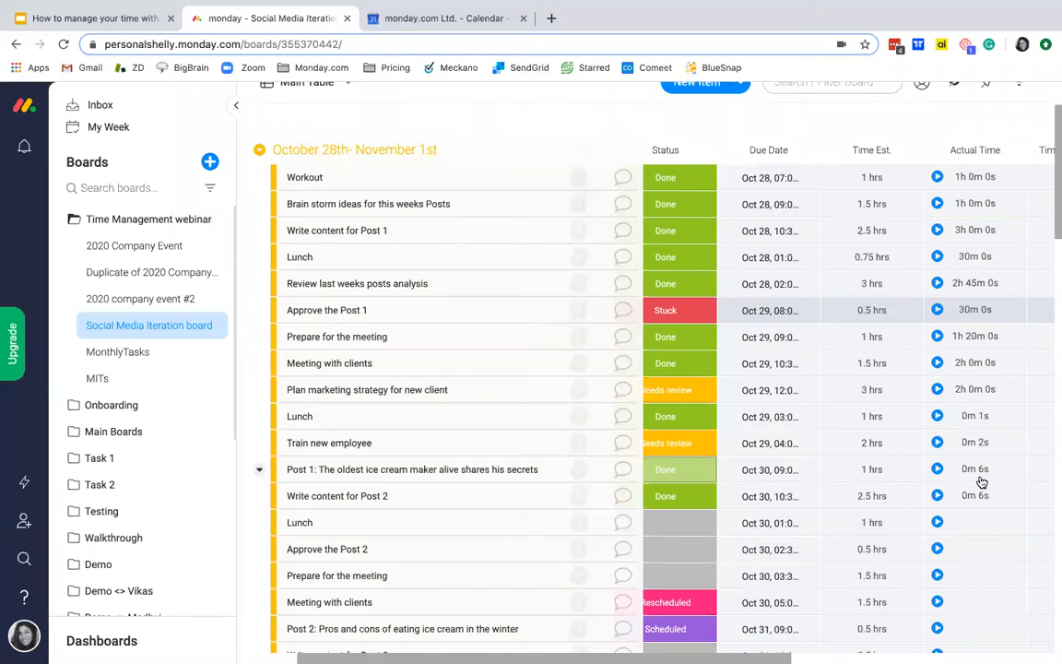
# Step: Switch to the How to manage your time with monday.com presentation in Google Slides and show the 3 Tips for Time Blocking slide
pyautogui.click(66, 15)
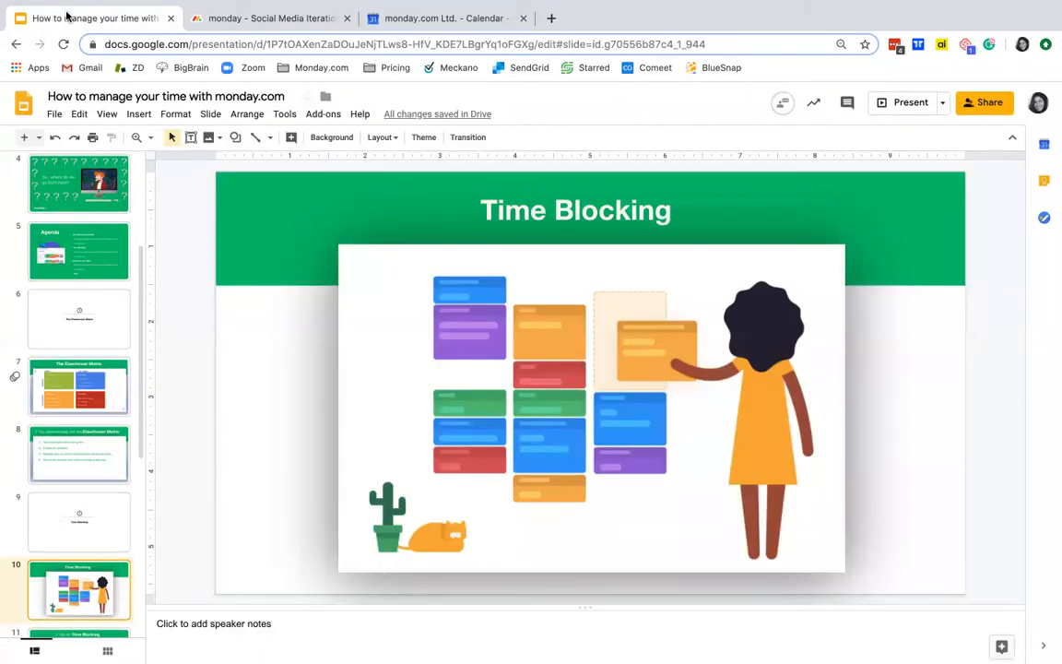
pyautogui.press('Down')
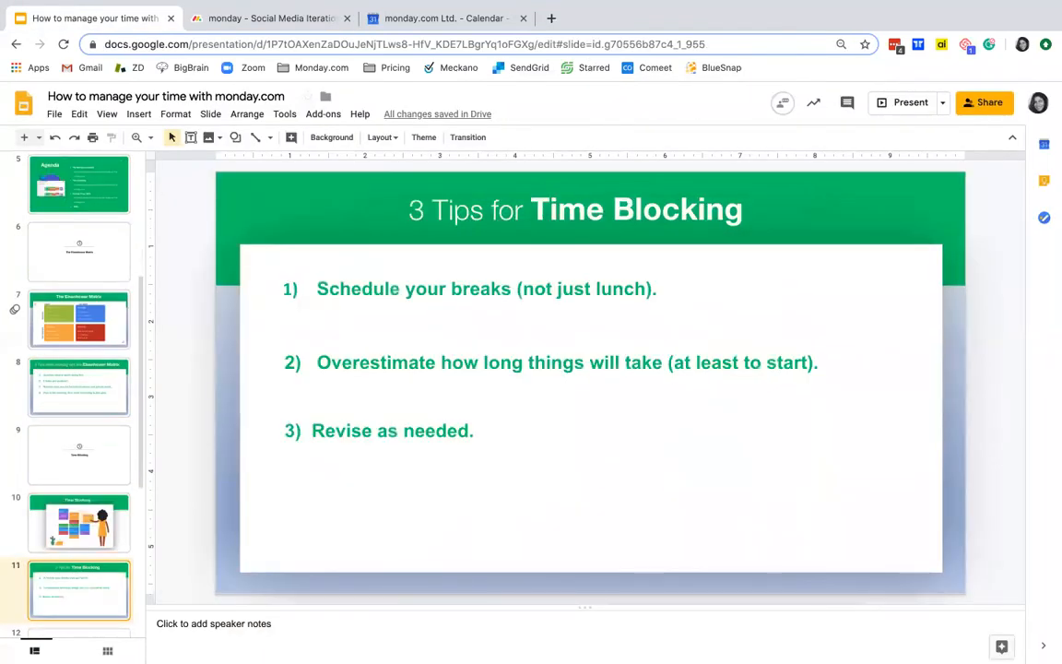
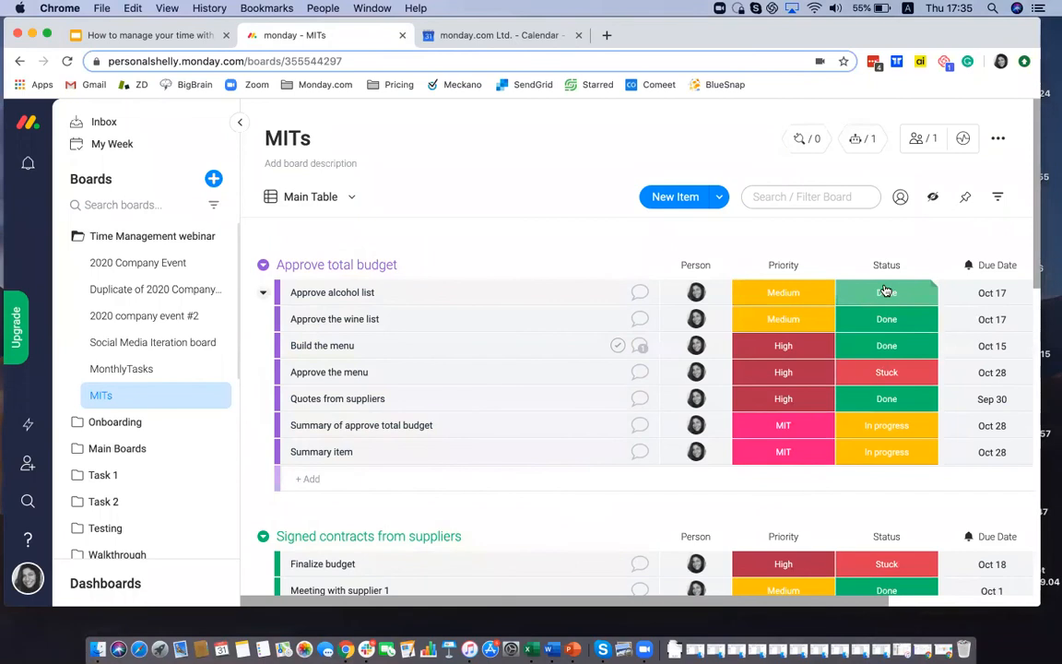
# Step: Review the MITs board's columns and groups and inspect the automation already active on the board
pyautogui.hscroll(2, 885, 292)
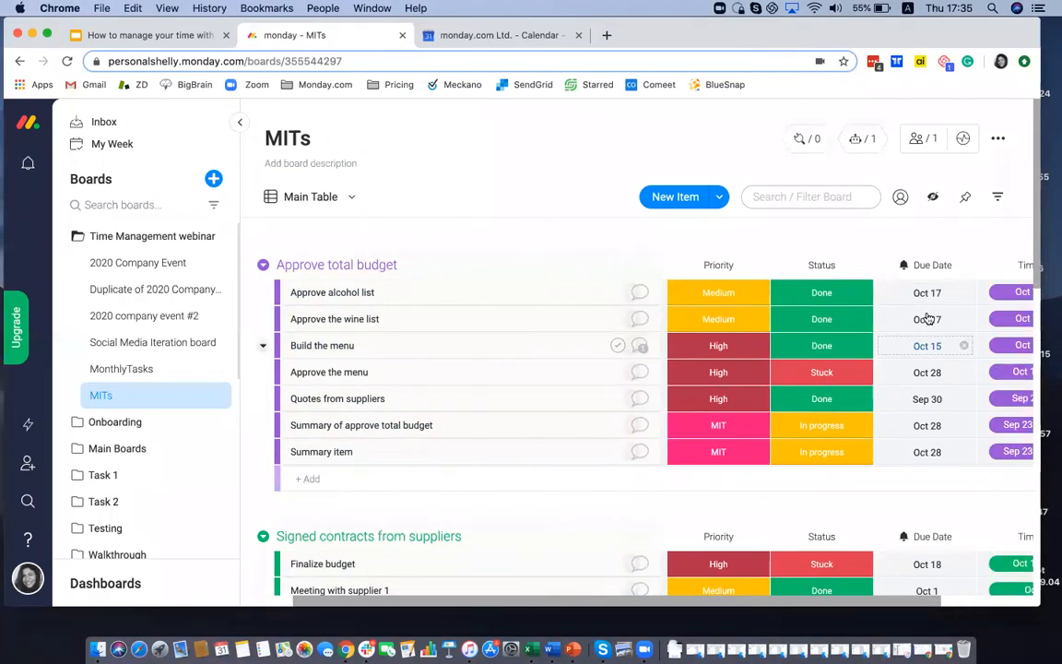
pyautogui.hscroll(2, 908, 286)
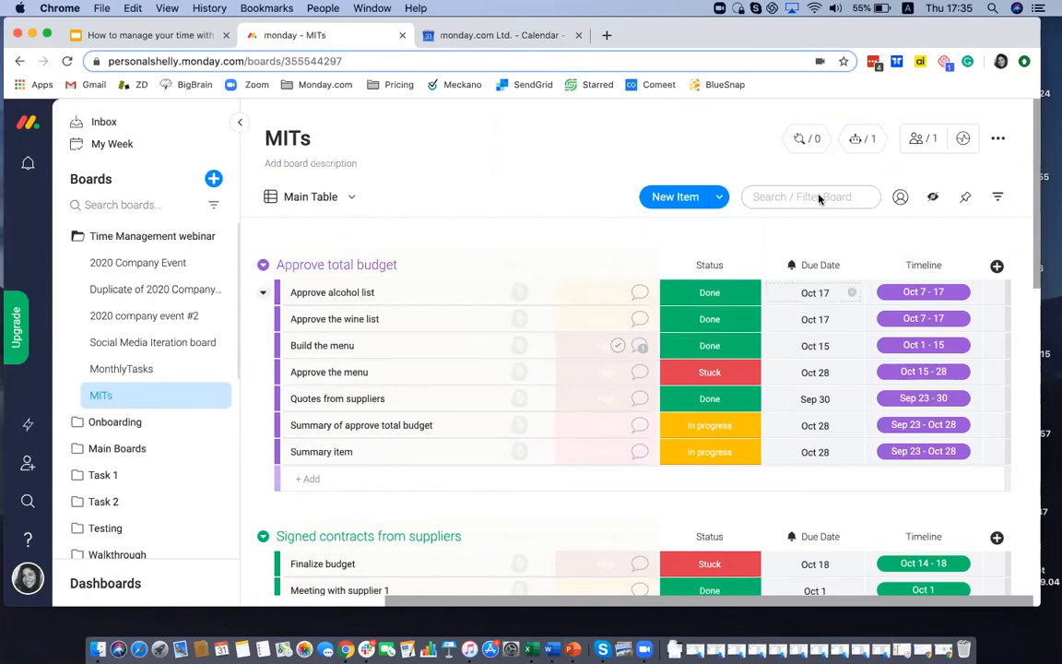
pyautogui.click(856, 152)
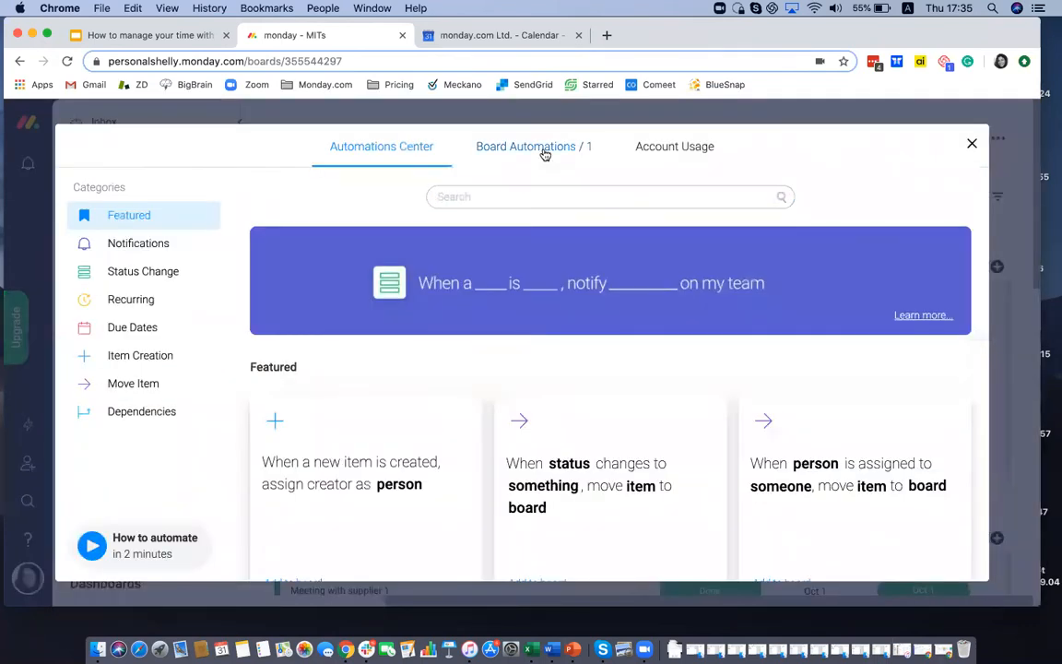
pyautogui.click(544, 149)
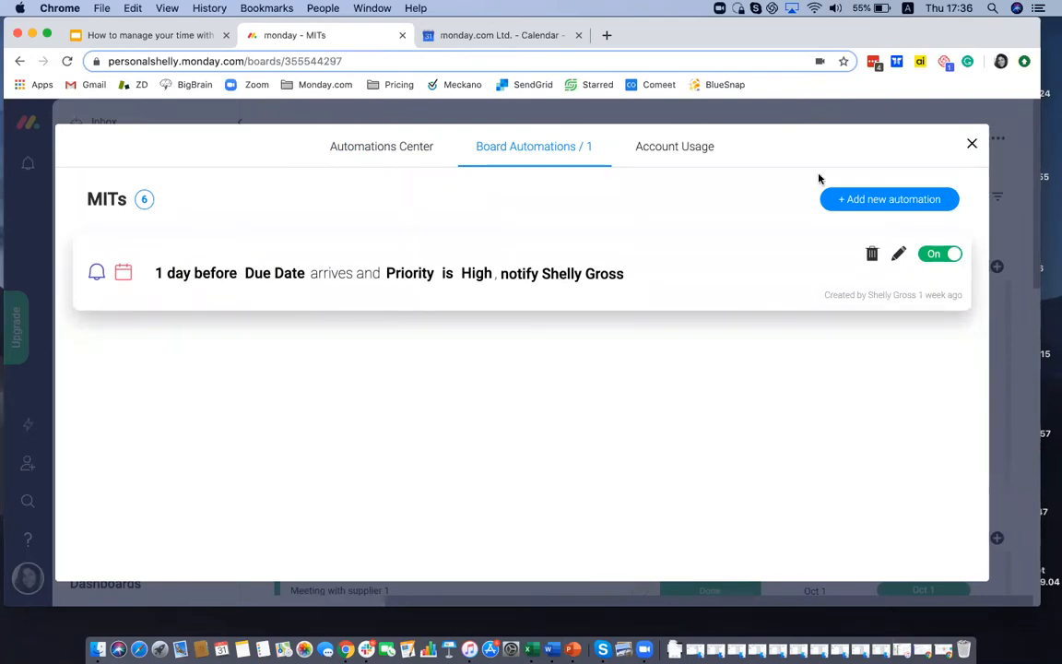
pyautogui.click(971, 144)
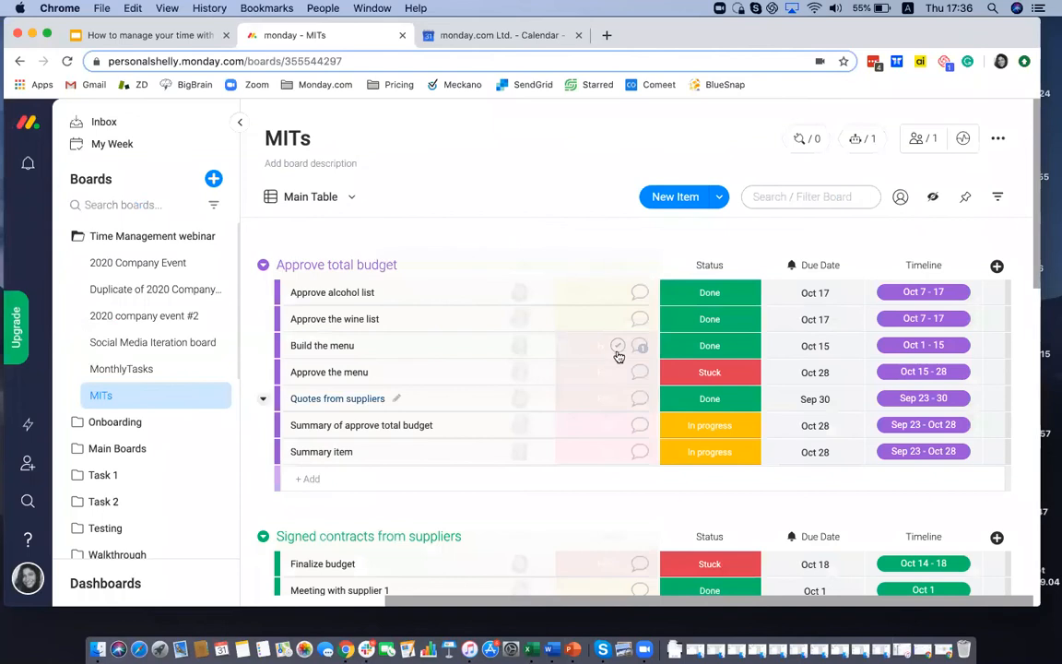
pyautogui.scroll(-6, 613, 358)
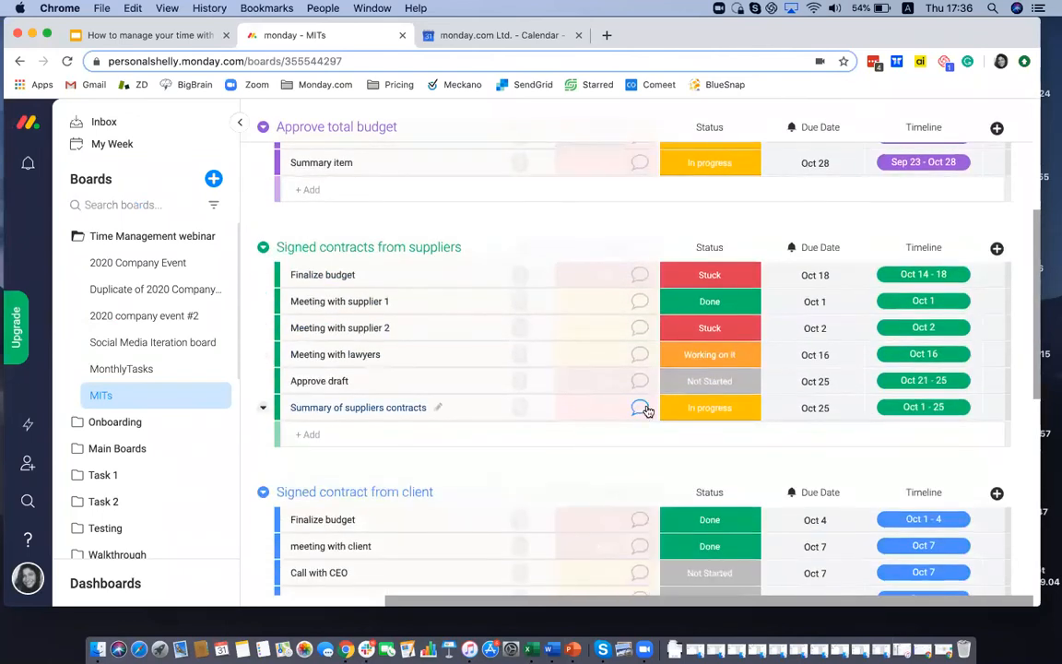
pyautogui.scroll(6, 642, 406)
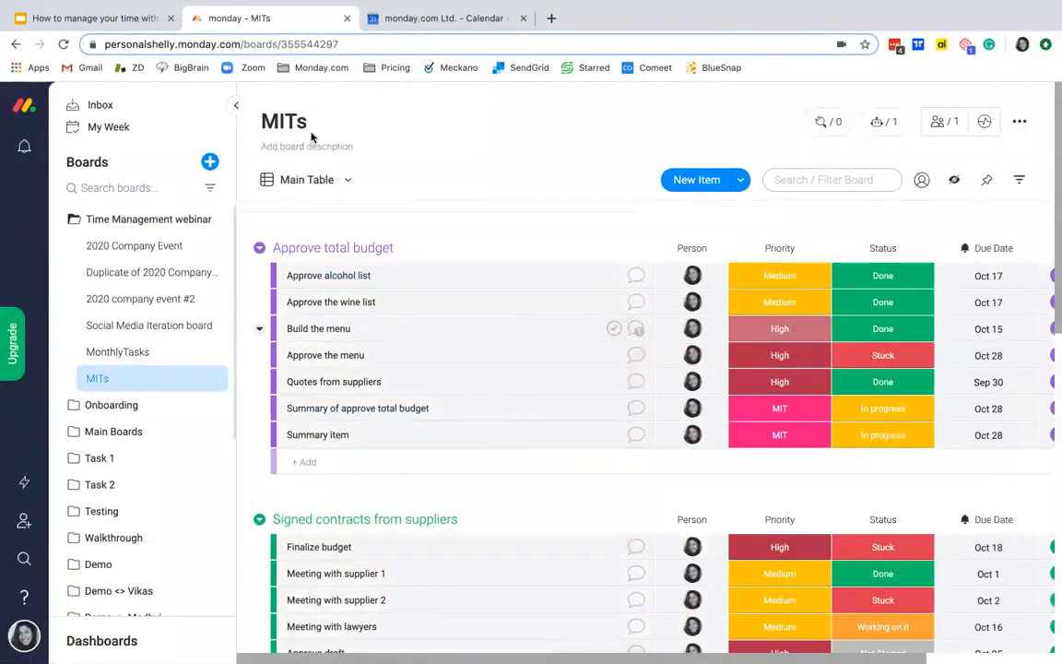
# Step: Show the MITs board in Timeline view, hide the view settings, and examine the October schedule of each group
pyautogui.click(325, 180)
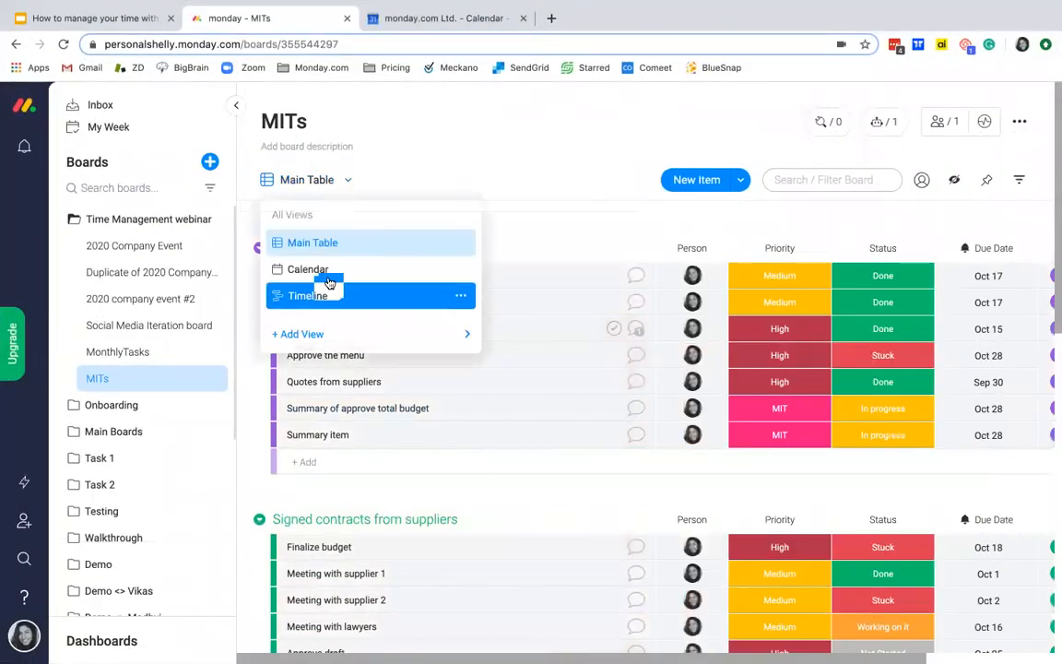
pyautogui.click(321, 297)
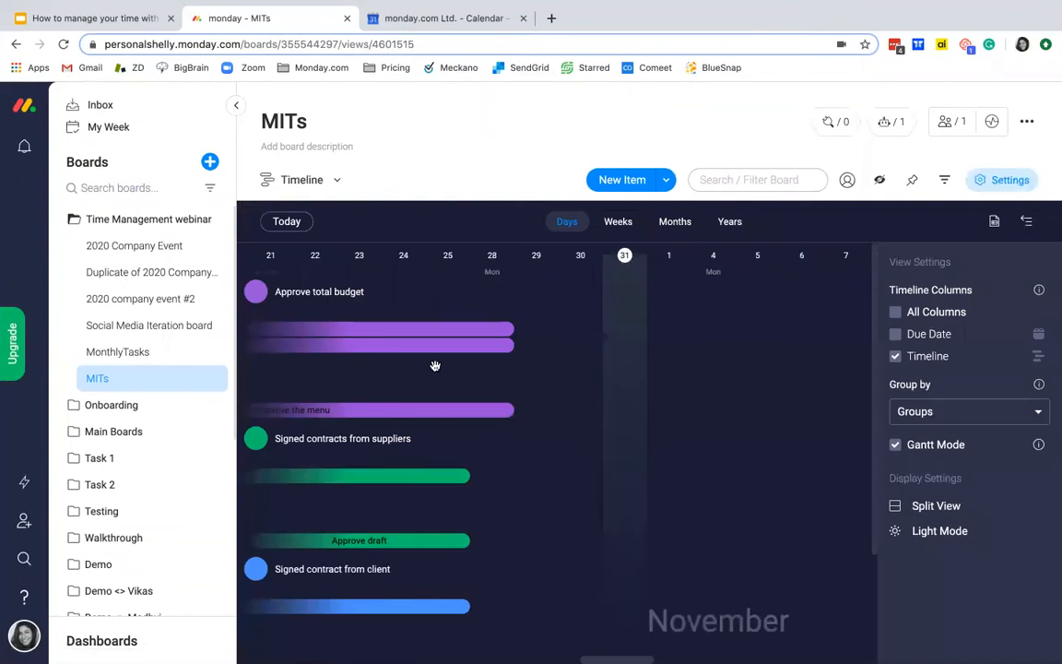
pyautogui.hscroll(-4, 440, 366)
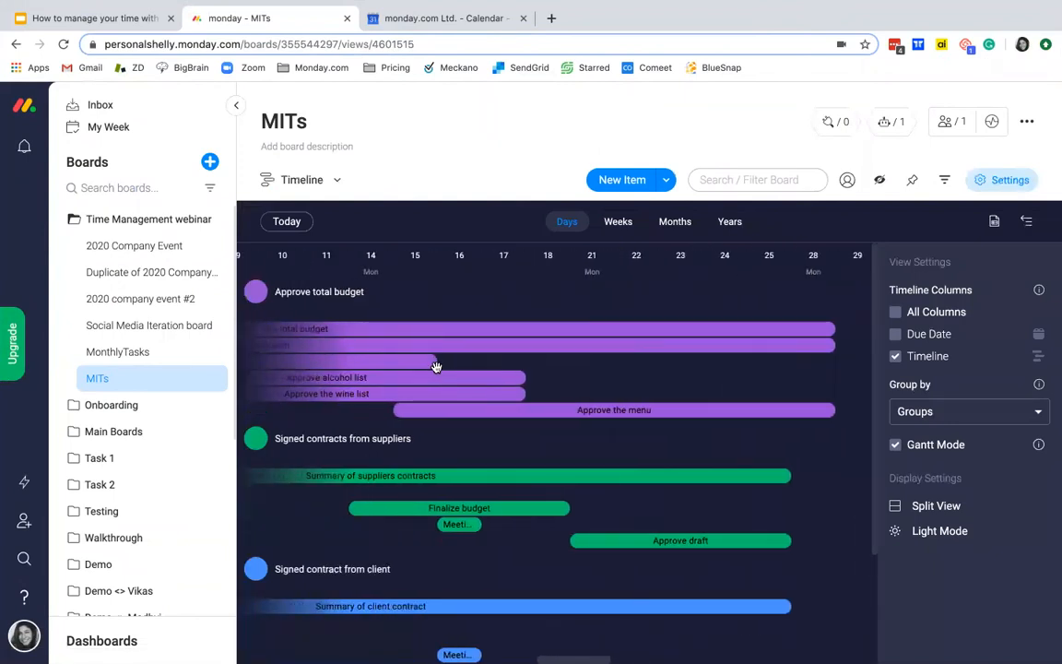
pyautogui.hscroll(-2, 438, 369)
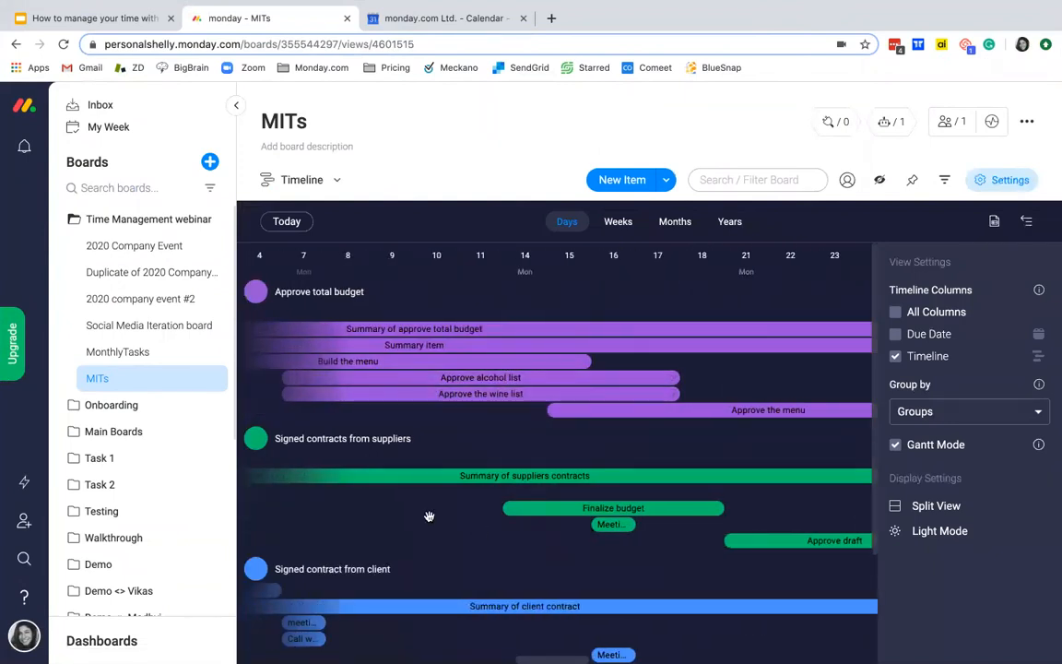
pyautogui.scroll(-2, 431, 517)
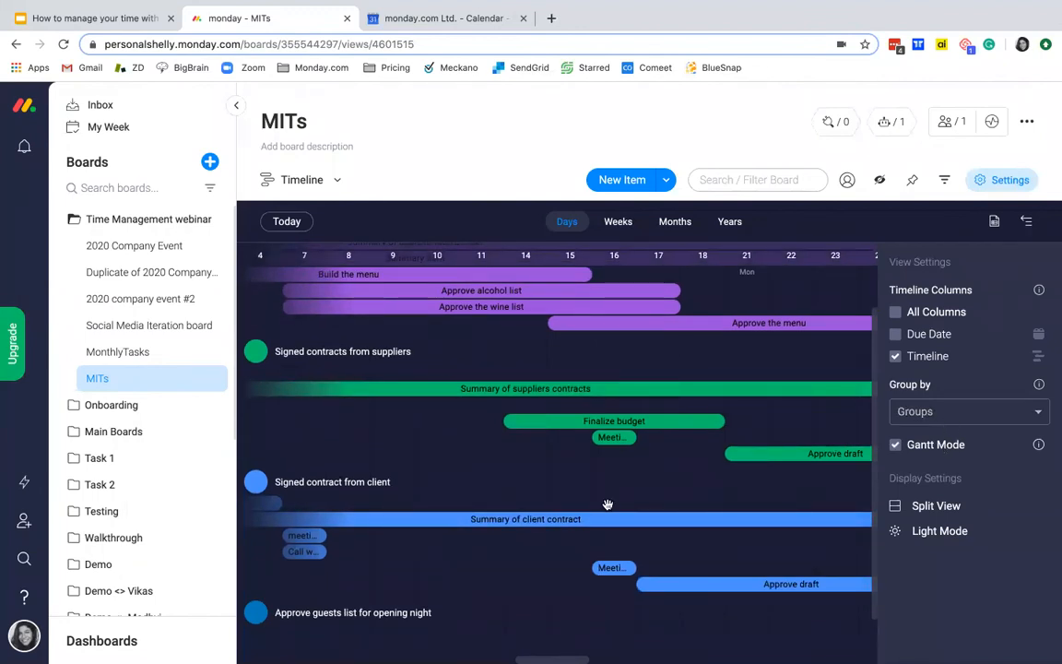
pyautogui.scroll(2, 526, 516)
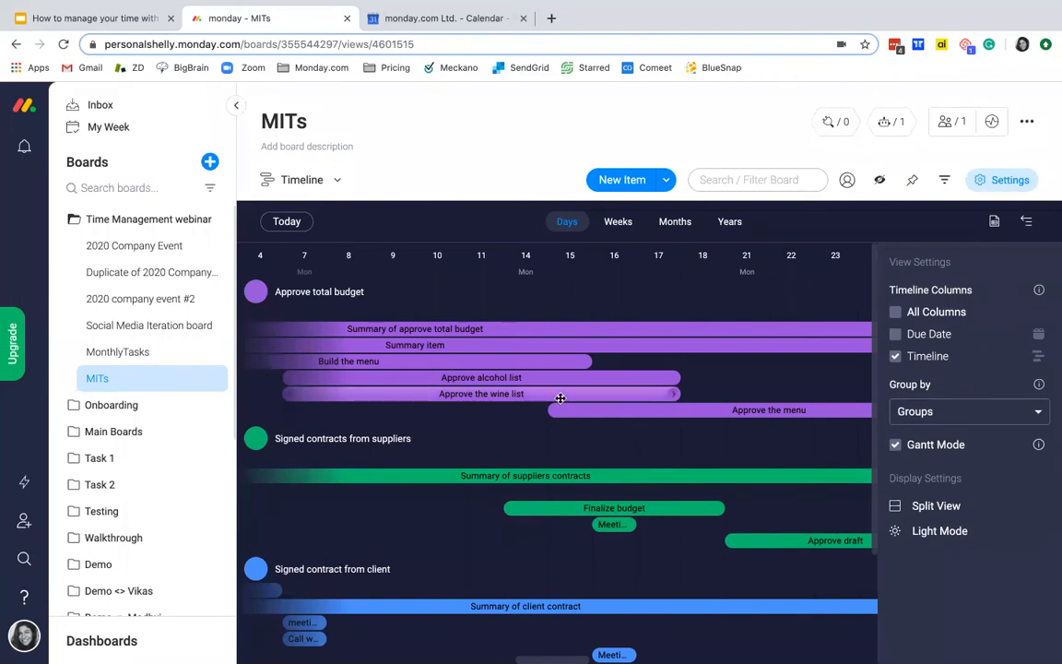
pyautogui.click(1000, 181)
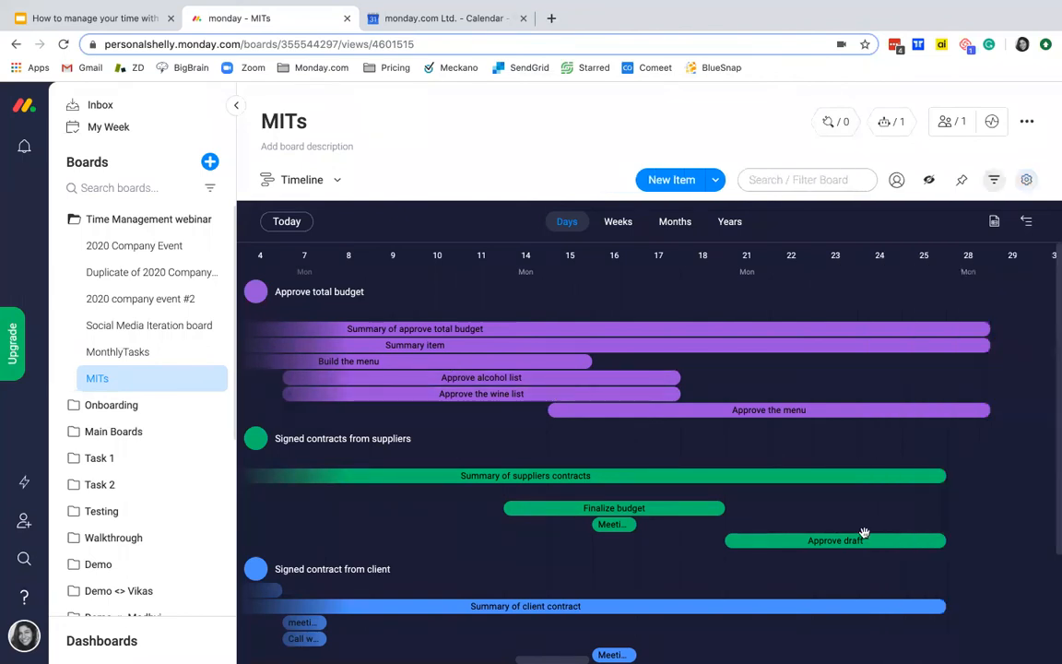
pyautogui.hscroll(-3, 349, 338)
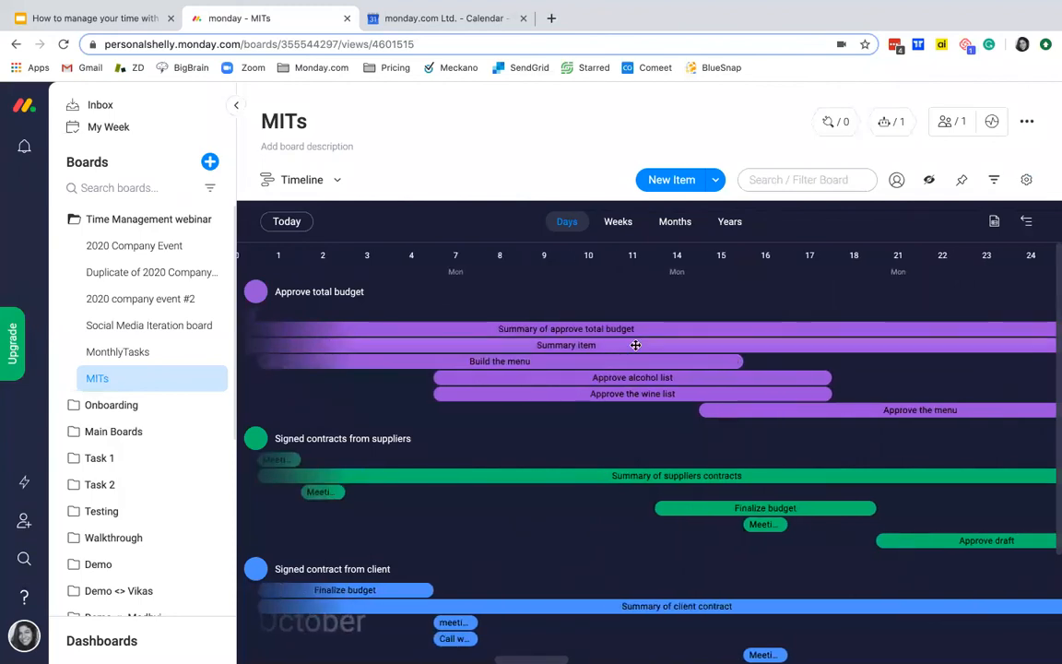
# Step: View the MITs board as a Calendar for October 2019, and return to the Main Table
pyautogui.click(302, 182)
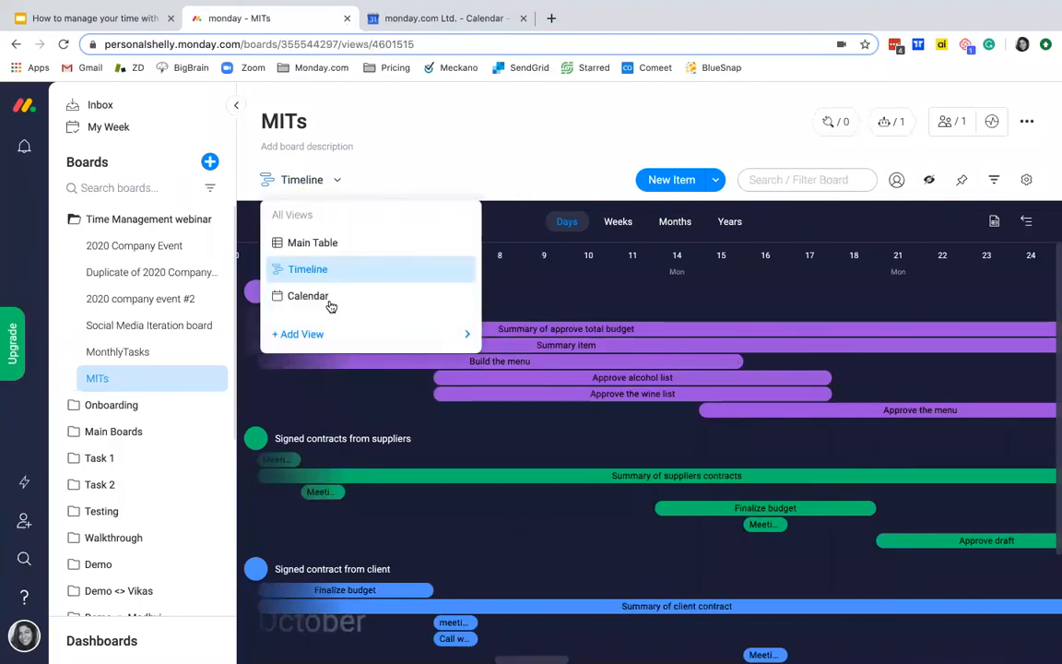
pyautogui.click(328, 307)
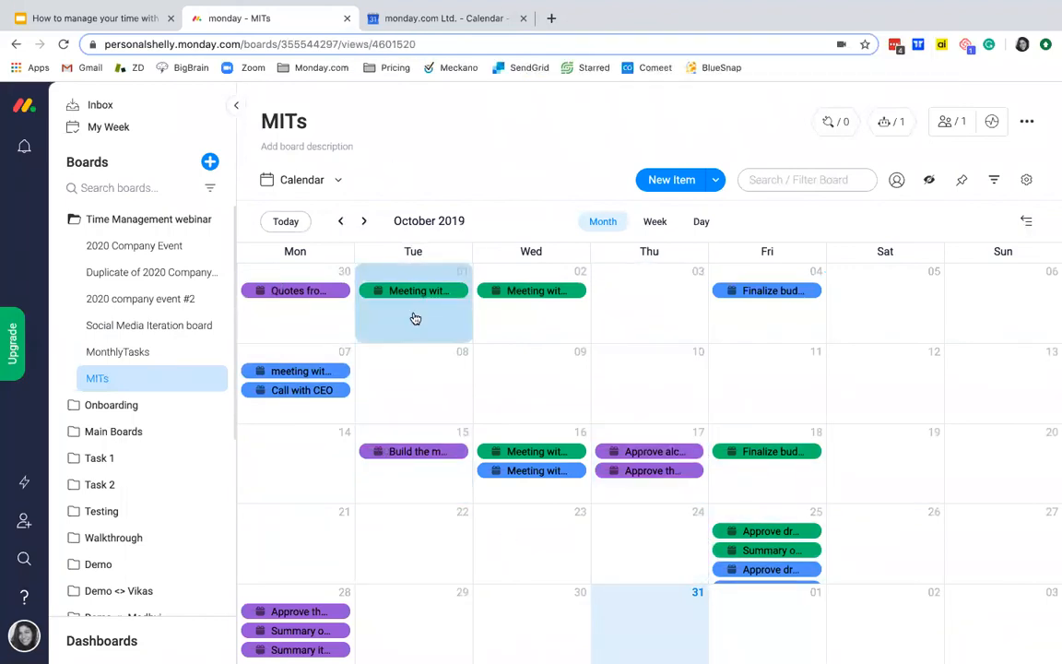
pyautogui.click(287, 182)
pyautogui.click(309, 244)
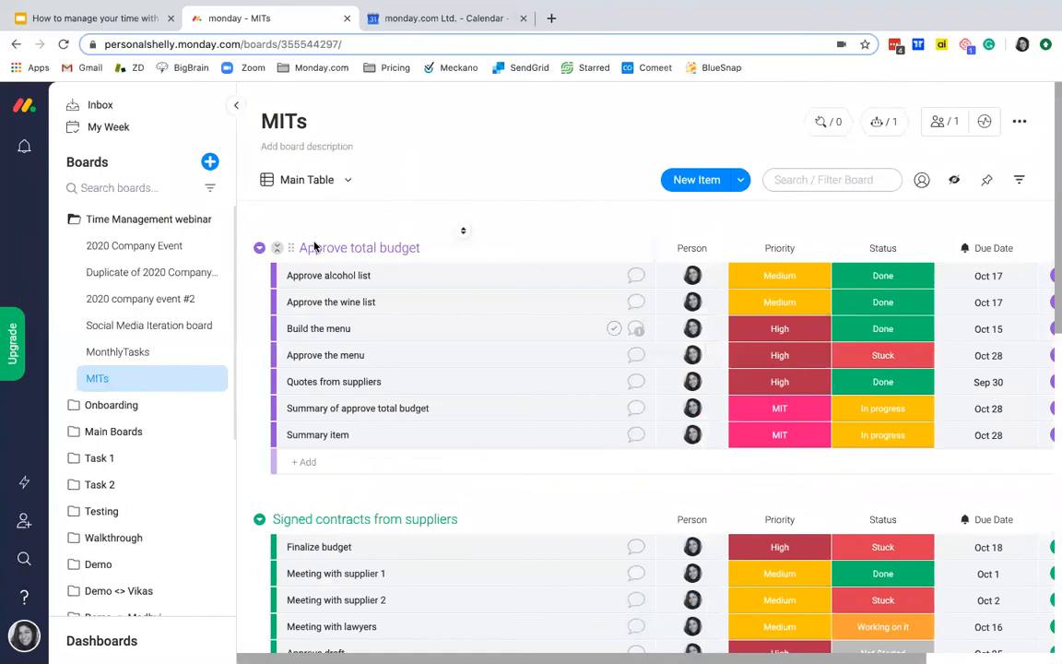
# Step: Open the MonthlyTasks board and look through its This Month and Next Month groups
pyautogui.click(134, 356)
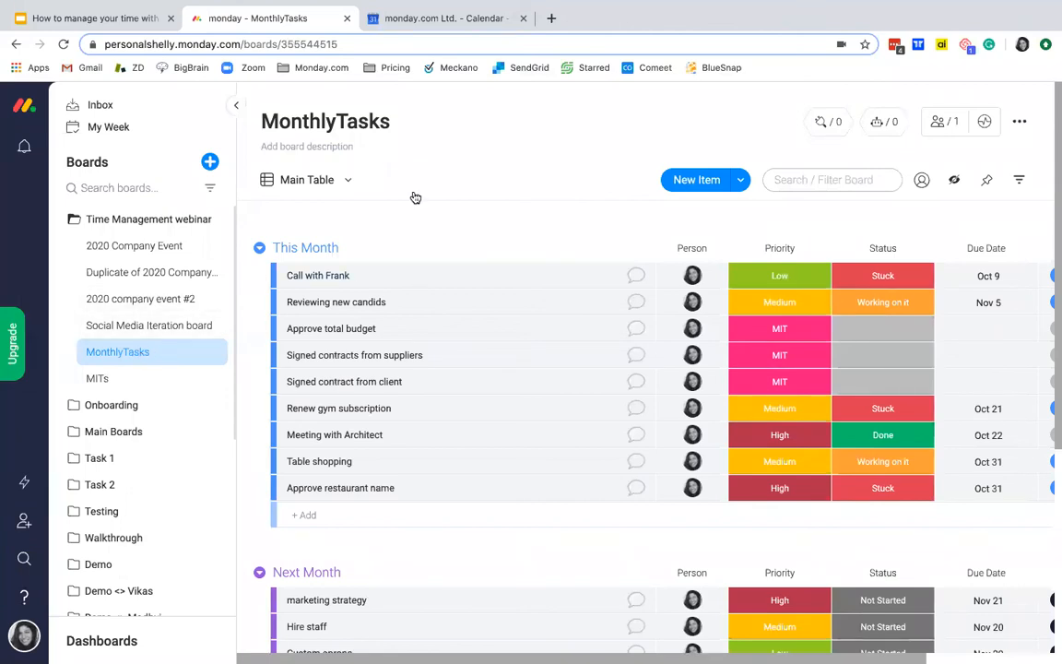
pyautogui.scroll(-6, 356, 397)
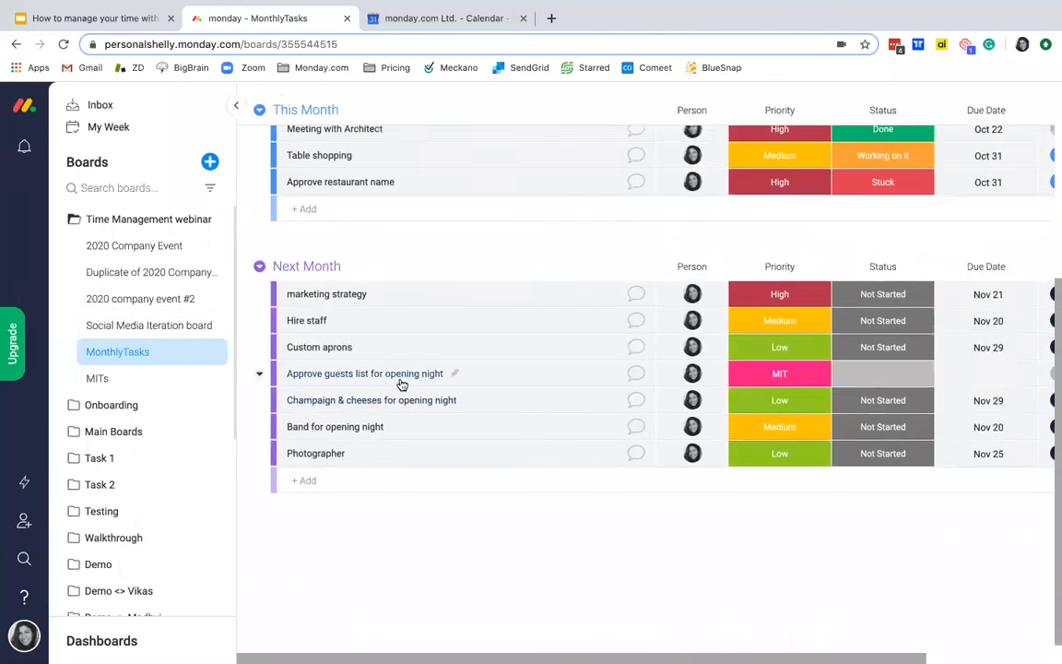
pyautogui.scroll(7, 402, 384)
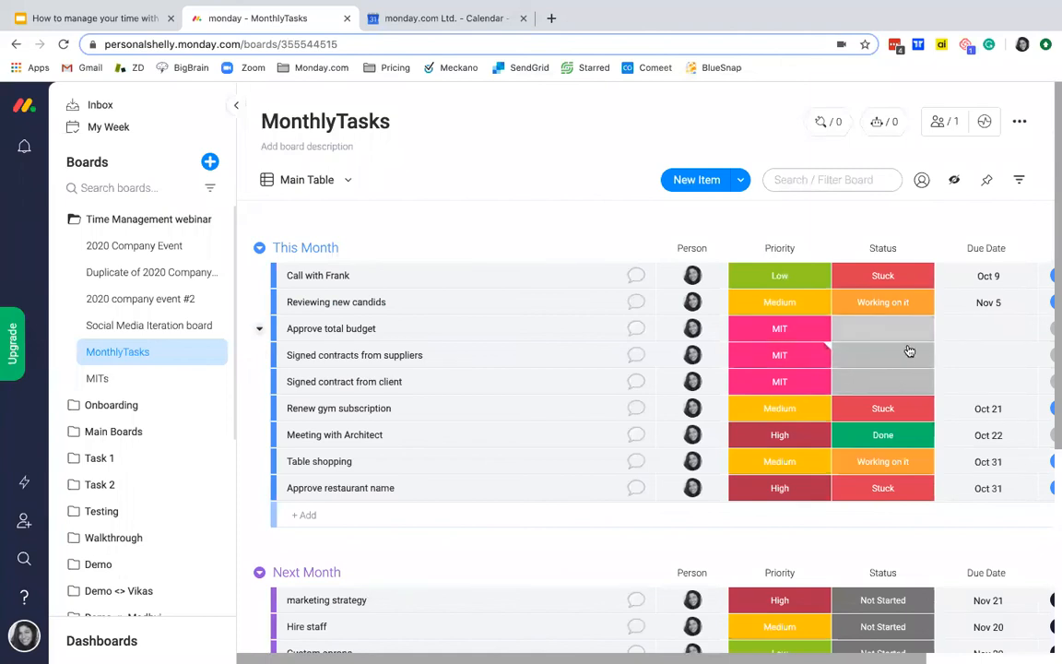
# Step: Find the Link To Item column by searching for "link" and add it to the MonthlyTasks board
pyautogui.hscroll(4, 981, 343)
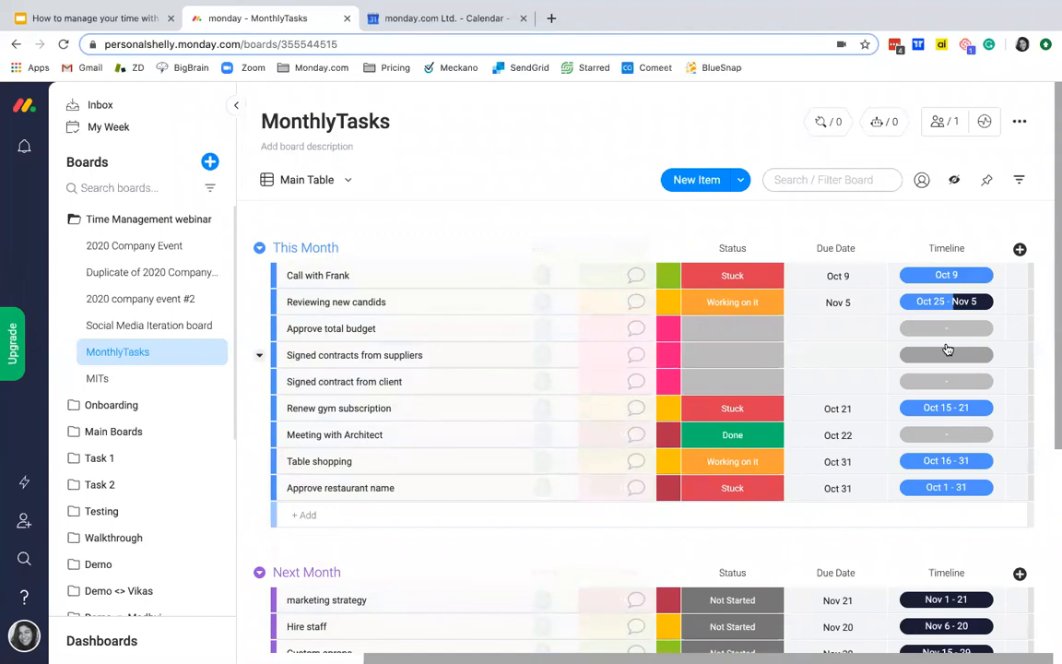
pyautogui.click(1020, 251)
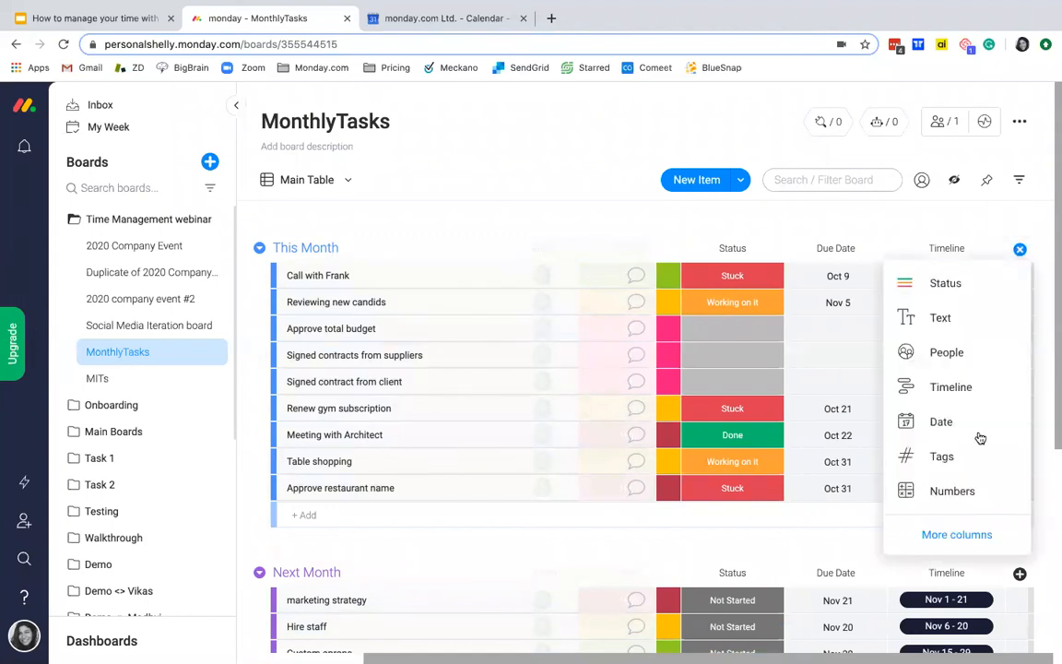
pyautogui.click(956, 535)
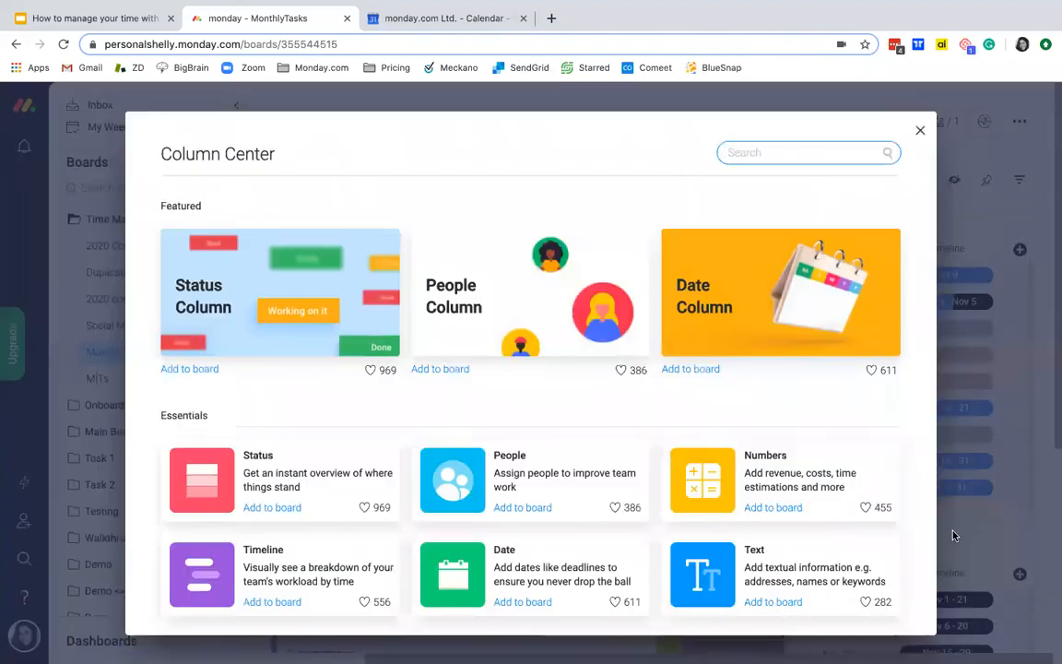
pyautogui.write('link')
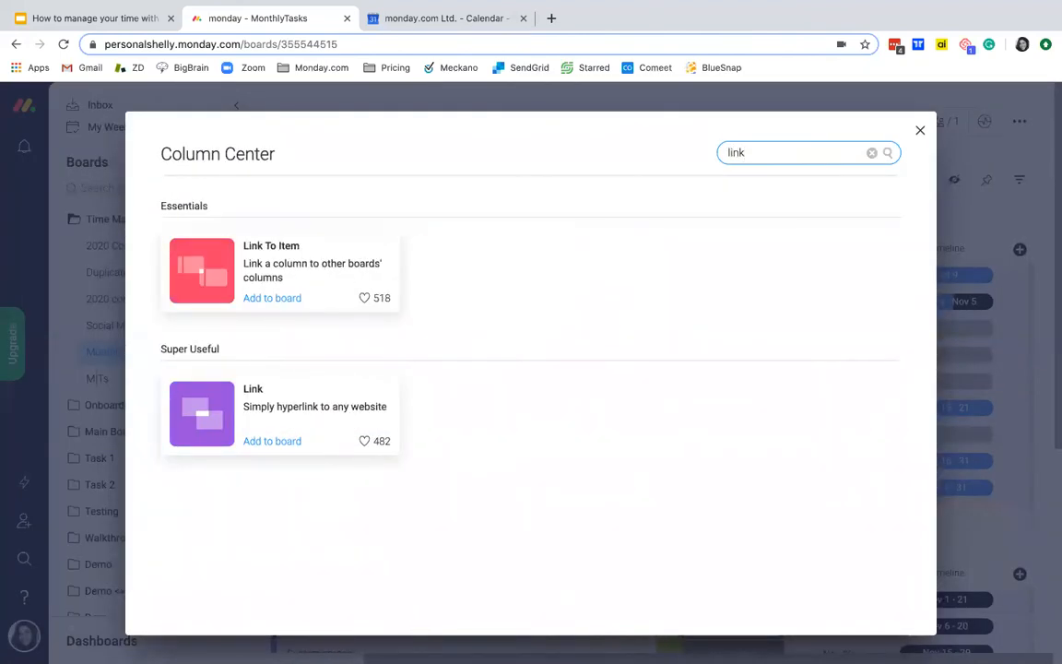
pyautogui.click(281, 299)
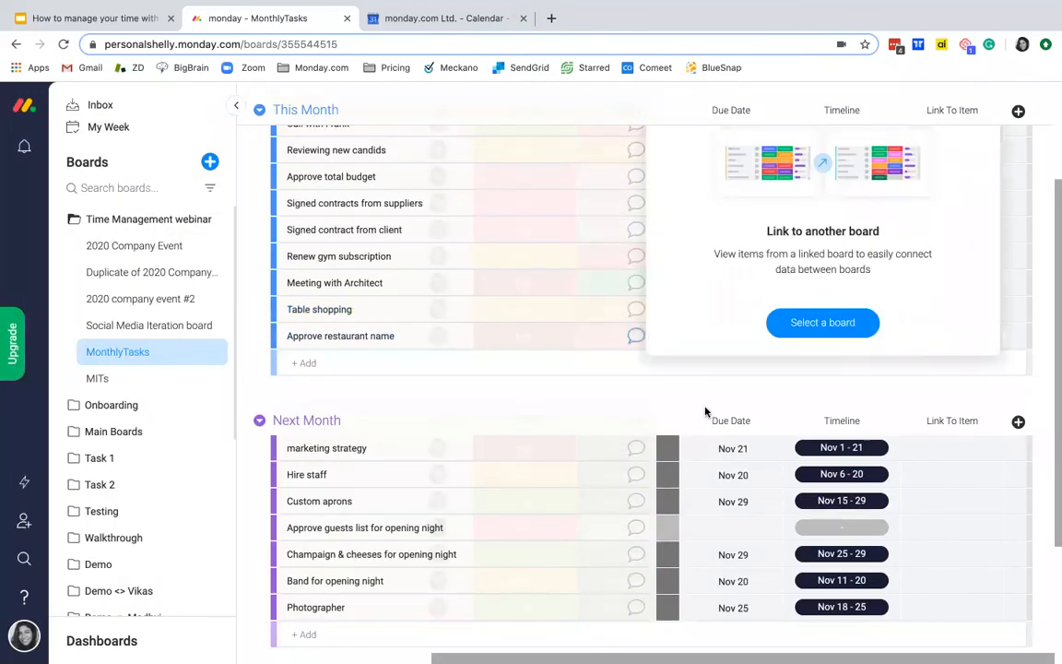
# Step: Connect the new Link To Item column to the MITs board
pyautogui.scroll(2, 705, 422)
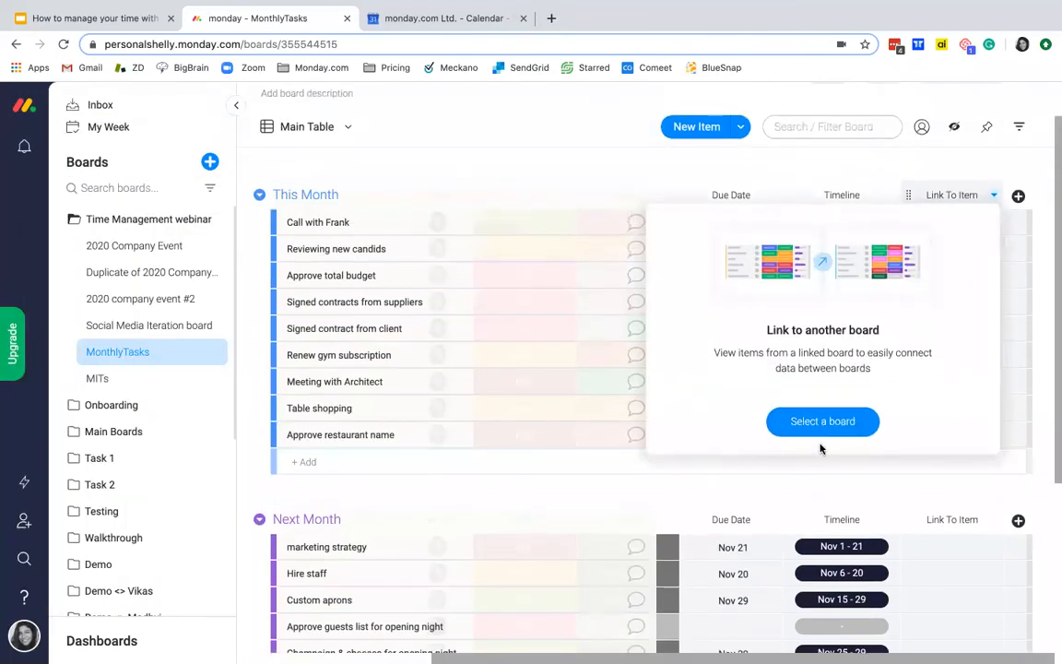
pyautogui.click(815, 424)
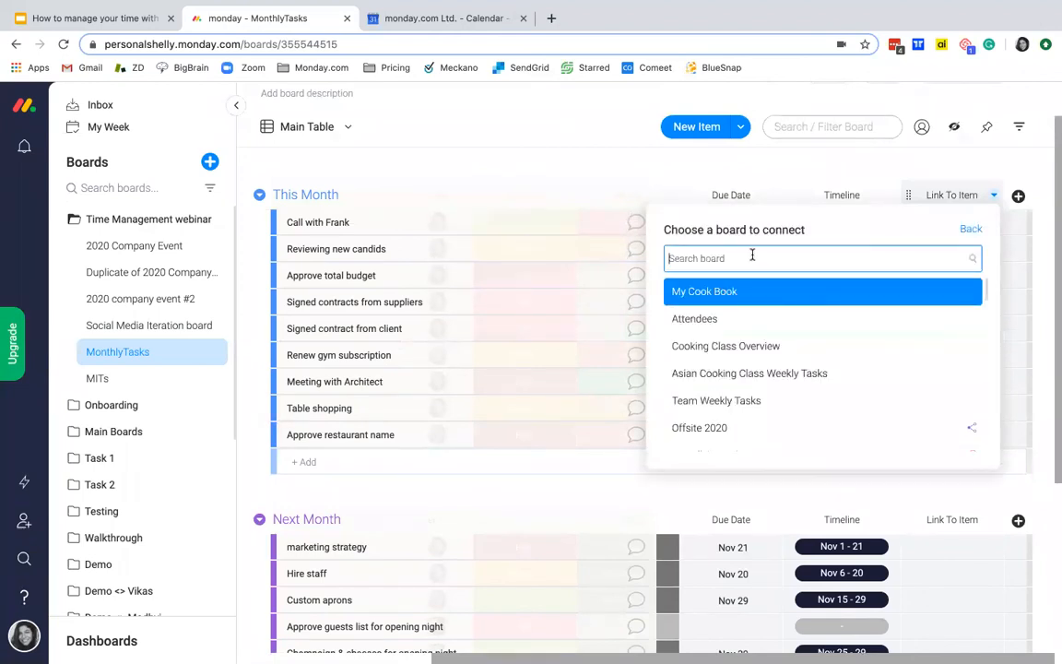
pyautogui.write('MIT')
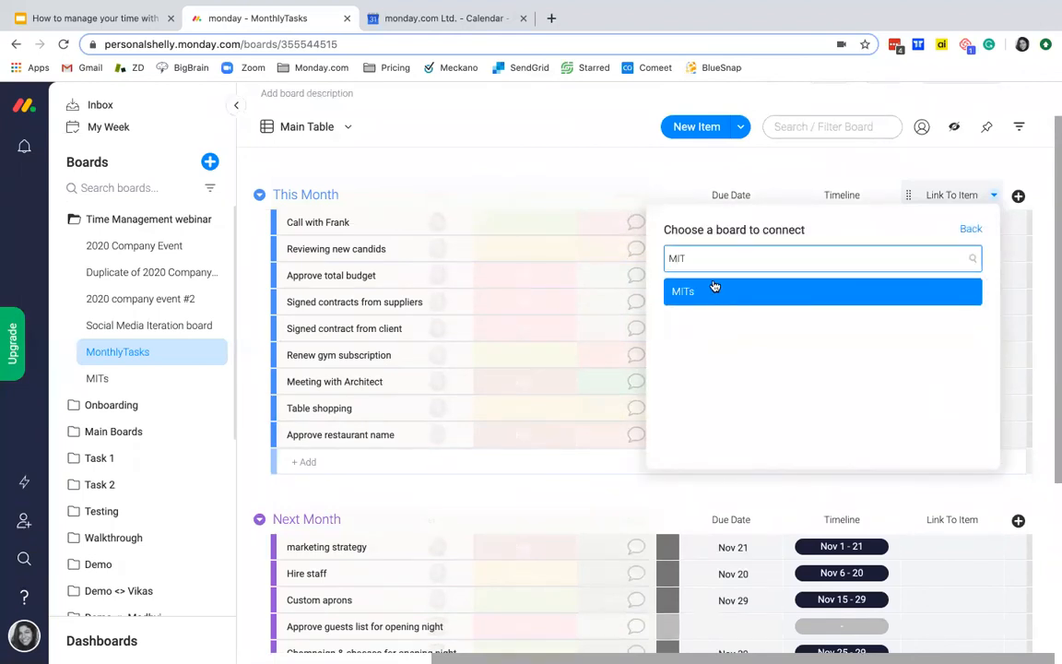
pyautogui.click(722, 301)
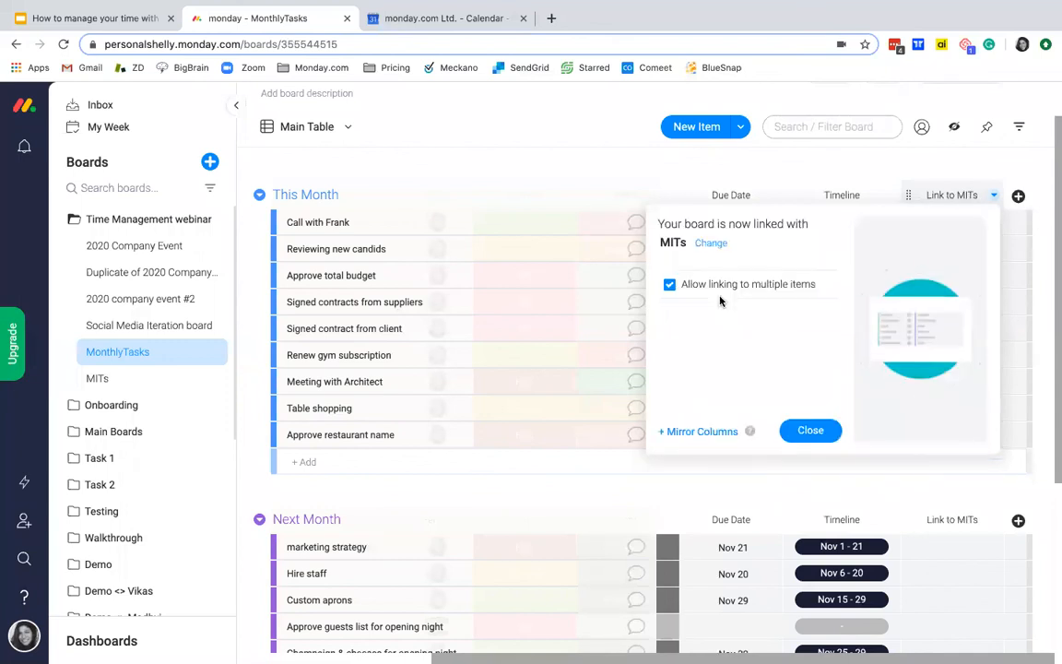
# Step: Mirror the Status, Due Date and Timeline columns from MITs and check the added columns on the MonthlyTasks board
pyautogui.click(693, 437)
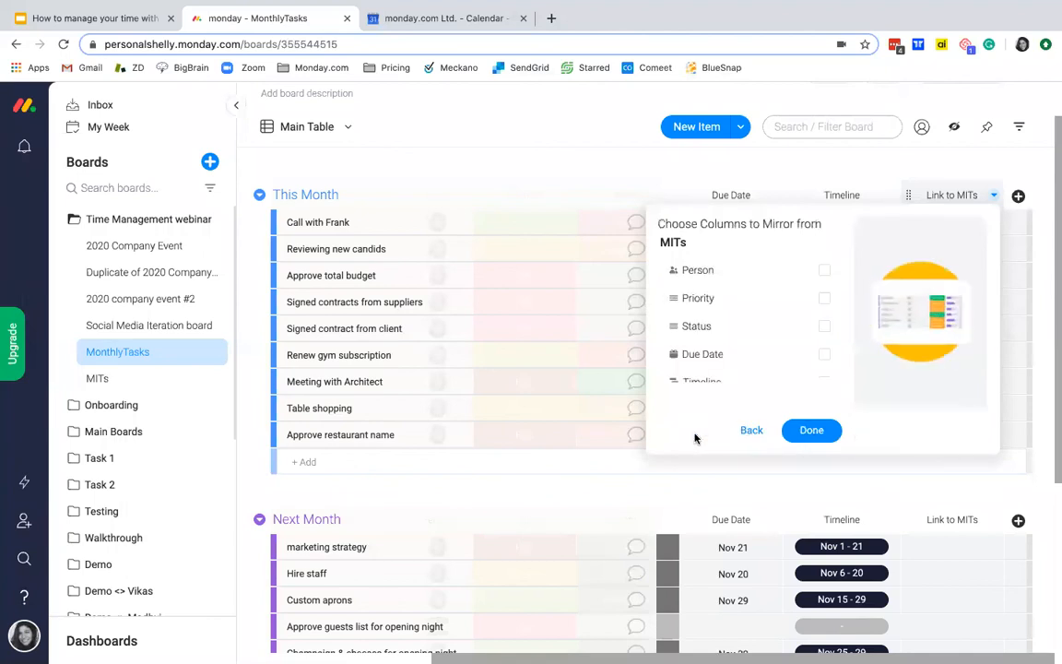
pyautogui.click(824, 355)
pyautogui.scroll(-1, 782, 355)
pyautogui.click(826, 369)
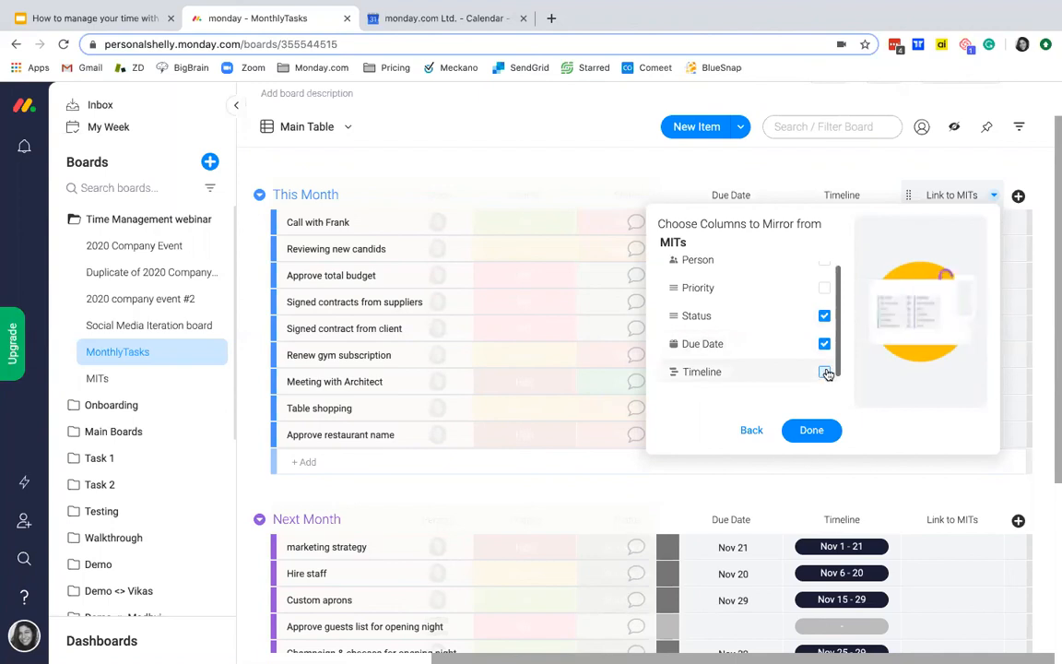
pyautogui.click(836, 426)
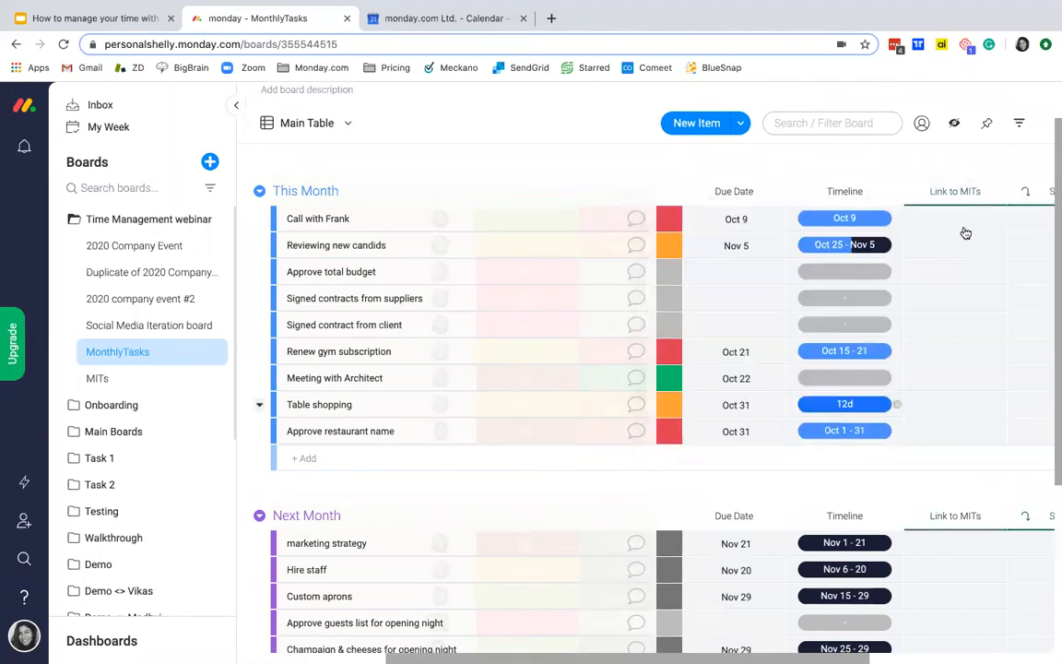
pyautogui.hscroll(3, 949, 332)
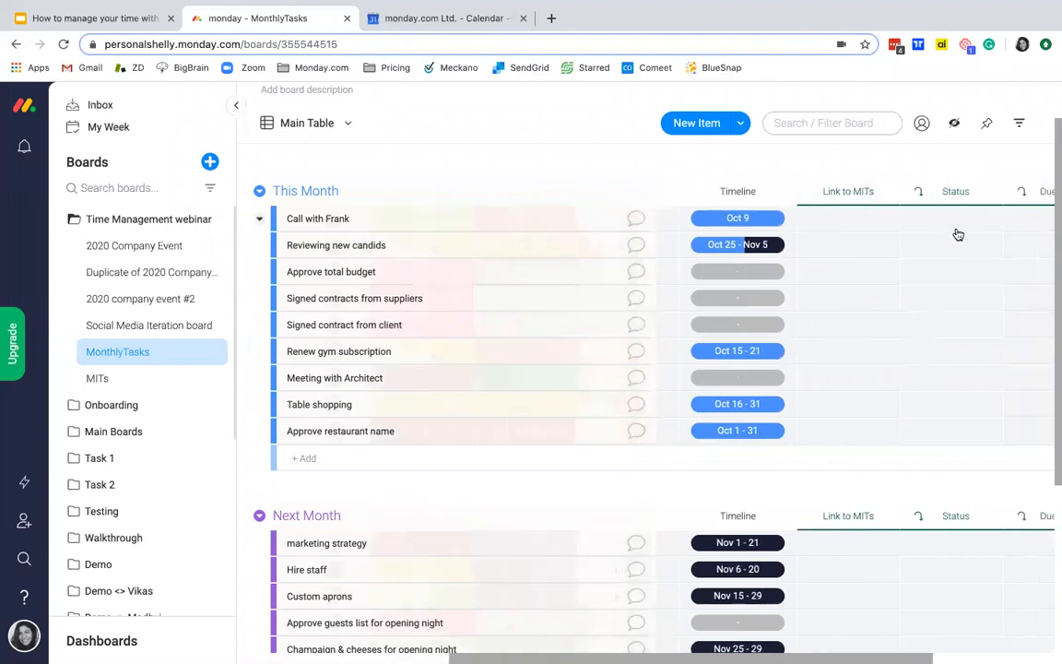
pyautogui.hscroll(3, 960, 226)
pyautogui.hscroll(-2, 827, 254)
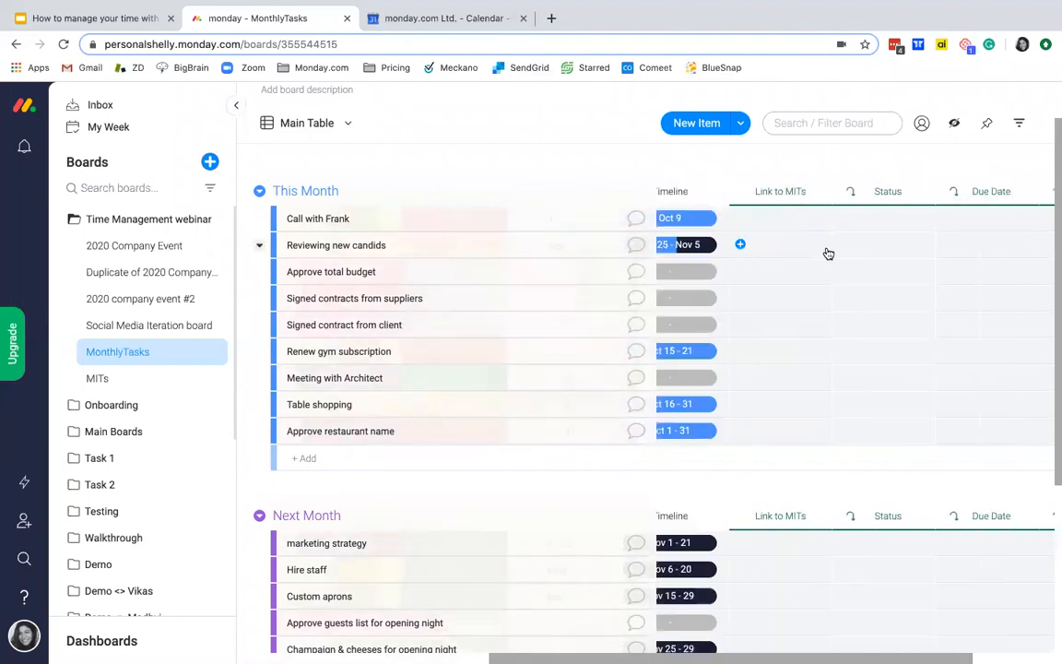
# Step: Link the "Approve total budget" task in This Month to the MITs item "Summary of approve total budget"
pyautogui.hscroll(-4, 828, 254)
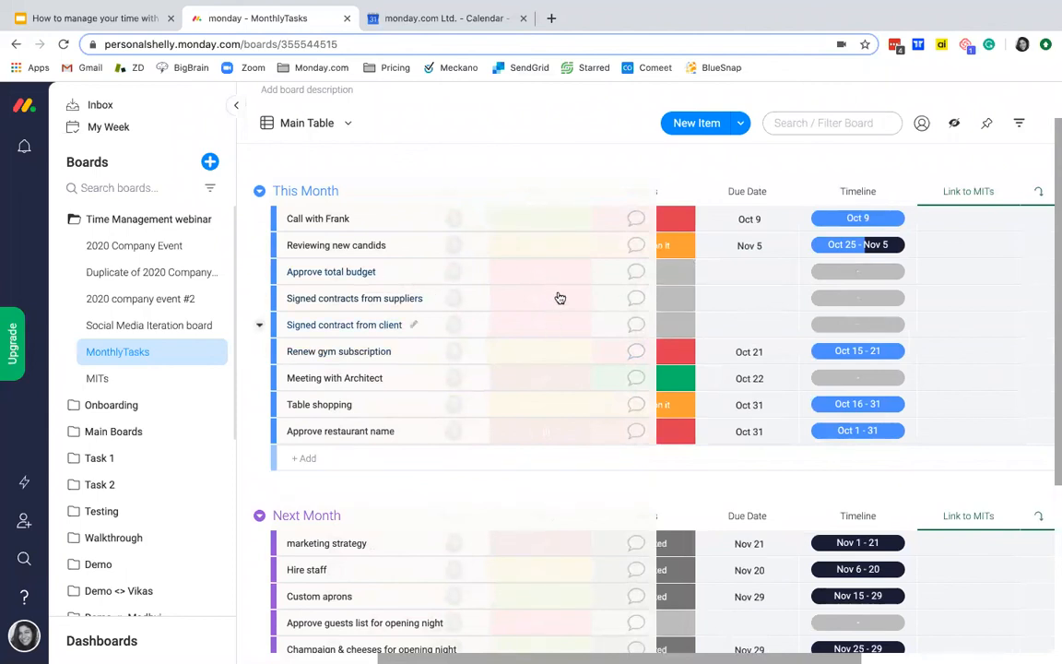
pyautogui.hscroll(-5, 689, 294)
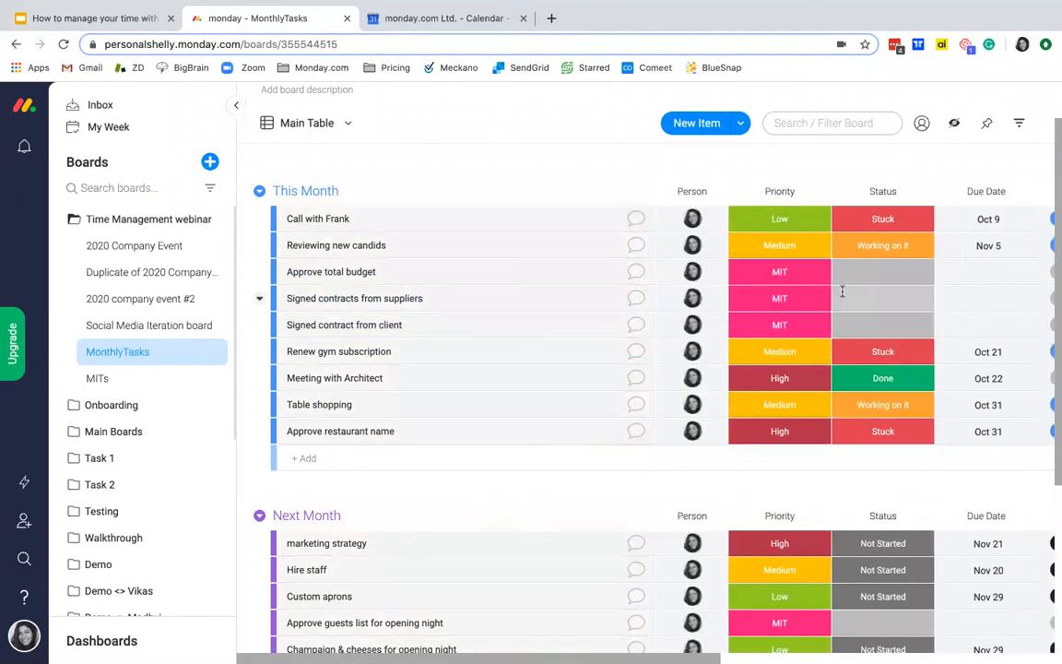
pyautogui.hscroll(5, 842, 294)
pyautogui.click(880, 271)
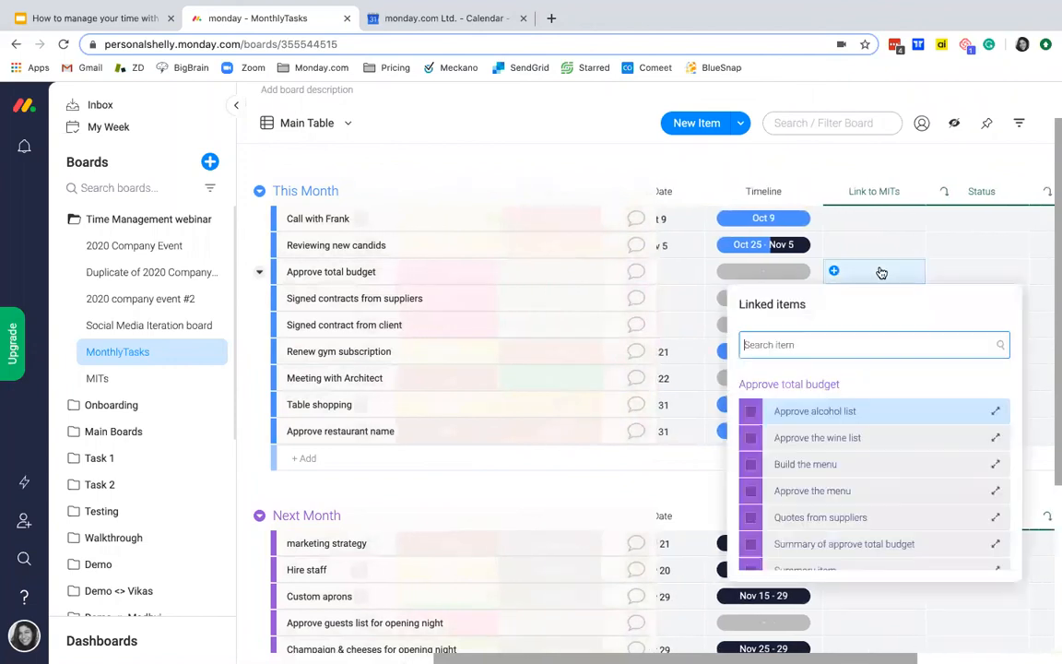
pyautogui.scroll(-3, 842, 439)
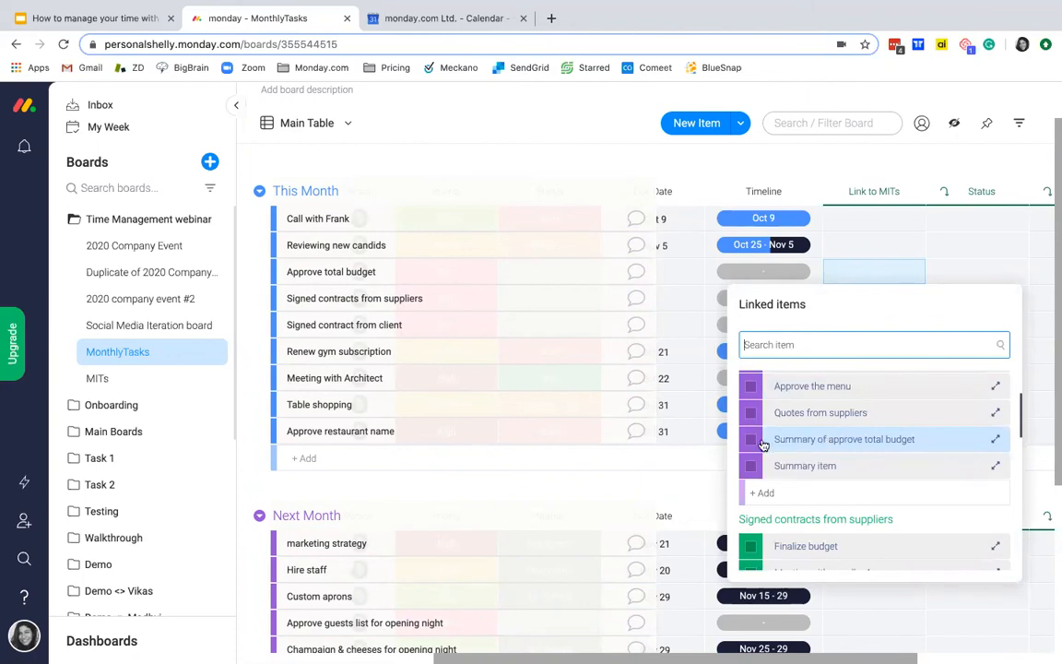
pyautogui.click(752, 442)
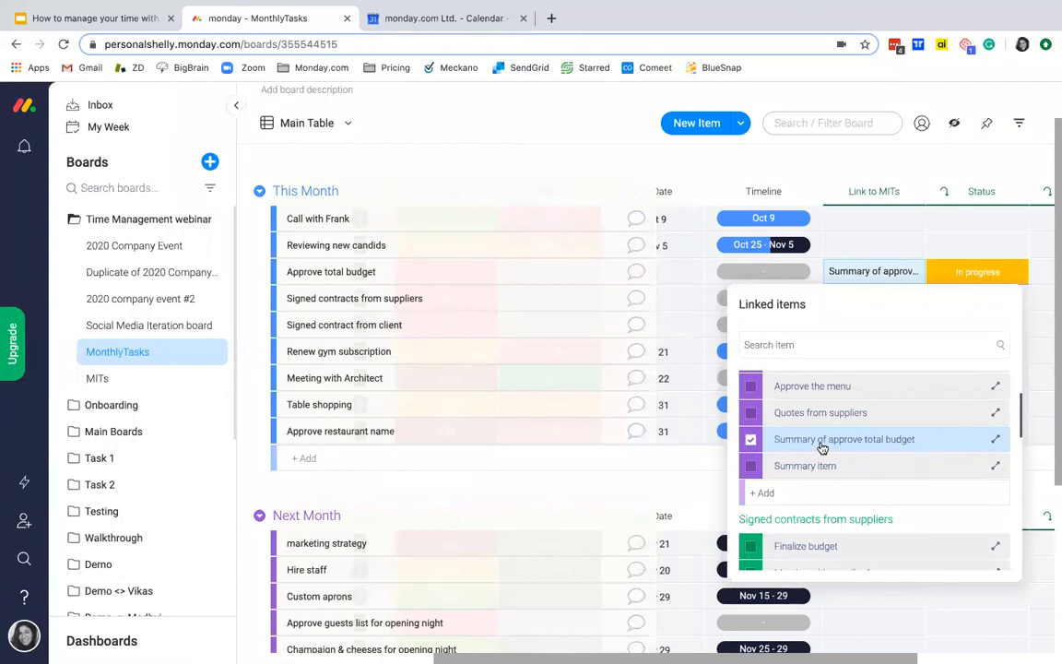
pyautogui.click(876, 161)
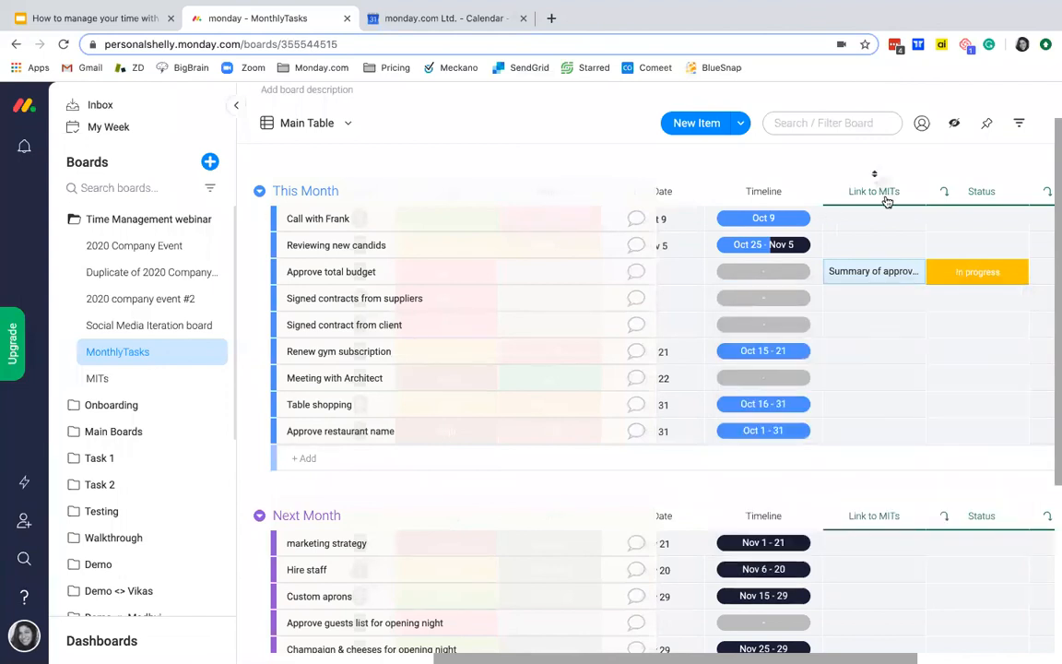
# Step: Link the "Signed contracts from suppliers" task to the MITs item "Summary of suppliers contracts"
pyautogui.click(872, 303)
pyautogui.scroll(-3, 824, 493)
pyautogui.scroll(-4, 826, 494)
pyautogui.click(751, 499)
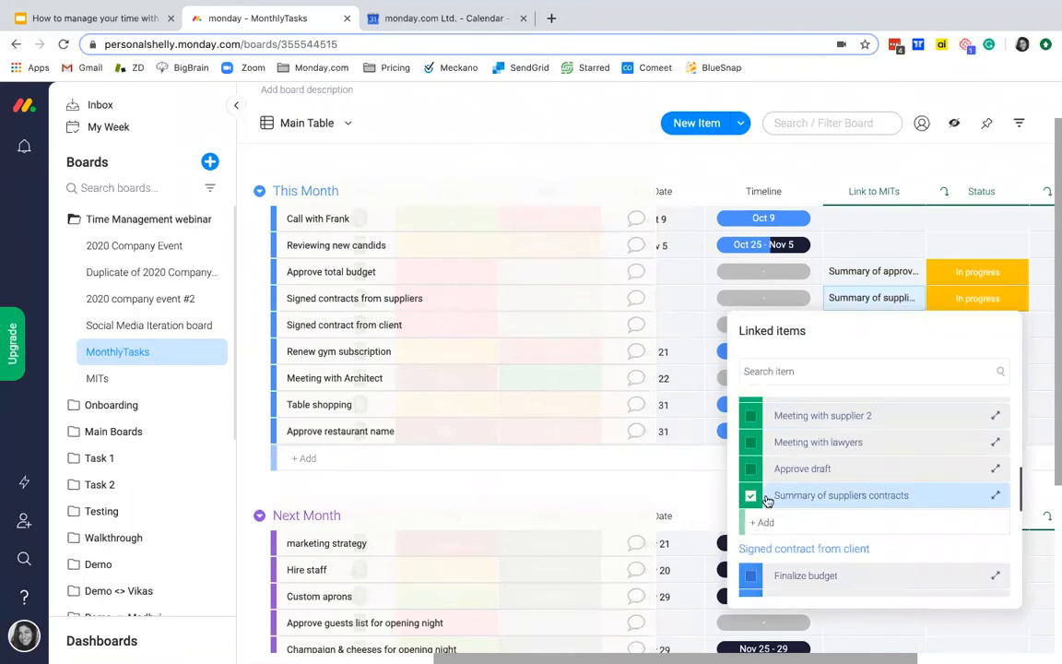
pyautogui.click(879, 318)
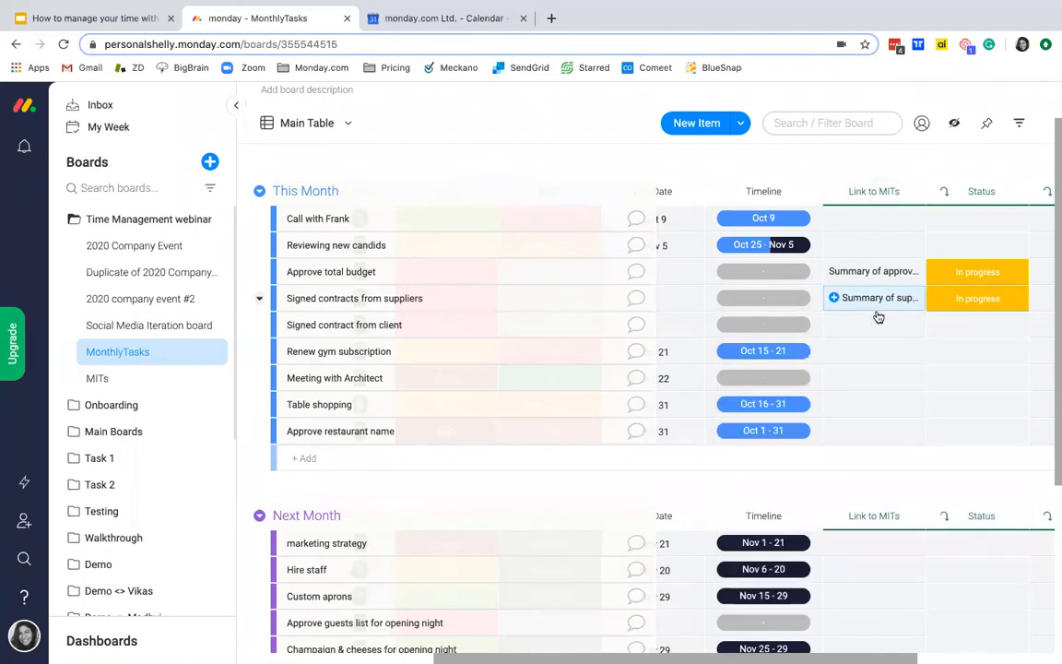
# Step: Link the "Signed contract from client" task to the MITs item "Summary of client contract"
pyautogui.click(872, 326)
pyautogui.scroll(-10, 842, 521)
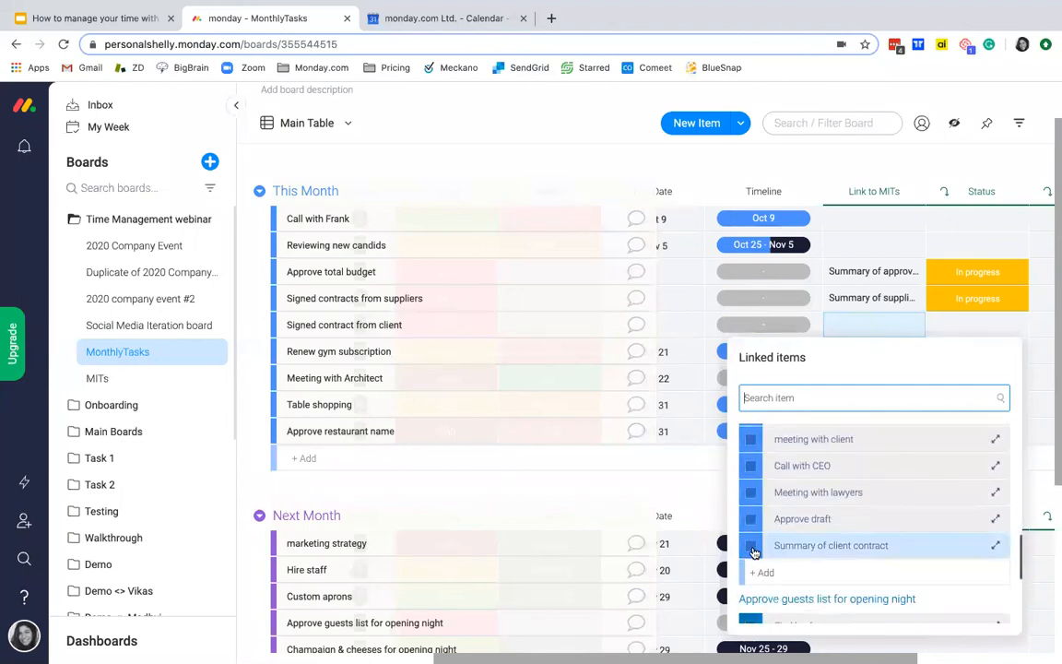
pyautogui.click(753, 548)
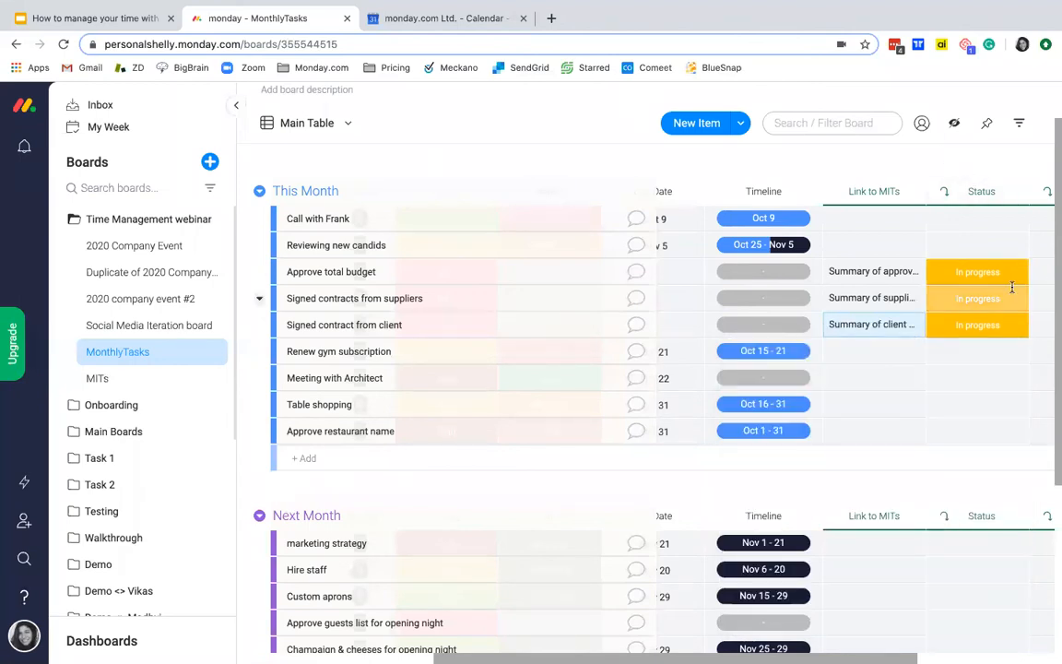
# Step: Review the mirrored MITs columns and set the mirrored status of "Approve total budget" to Stuck
pyautogui.hscroll(3, 1011, 287)
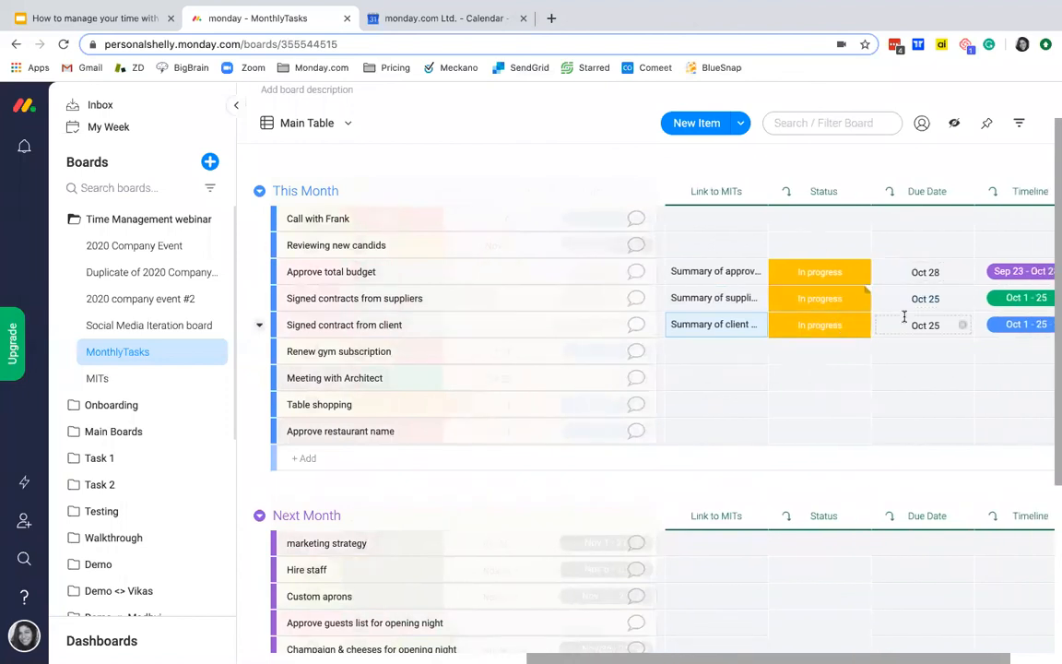
pyautogui.hscroll(2, 917, 299)
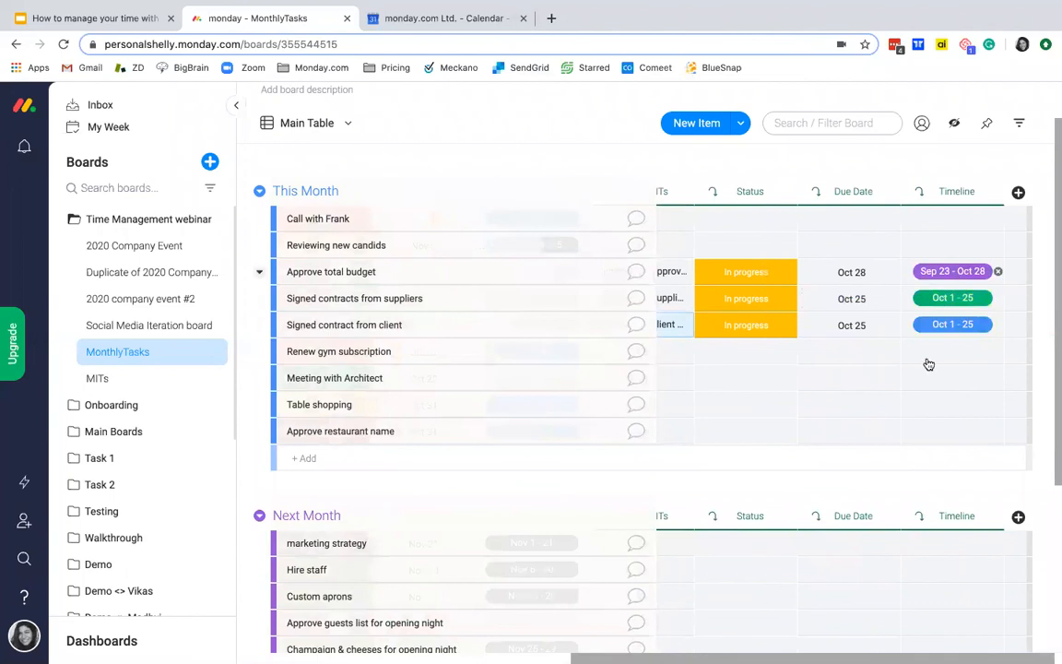
pyautogui.hscroll(-6, 870, 306)
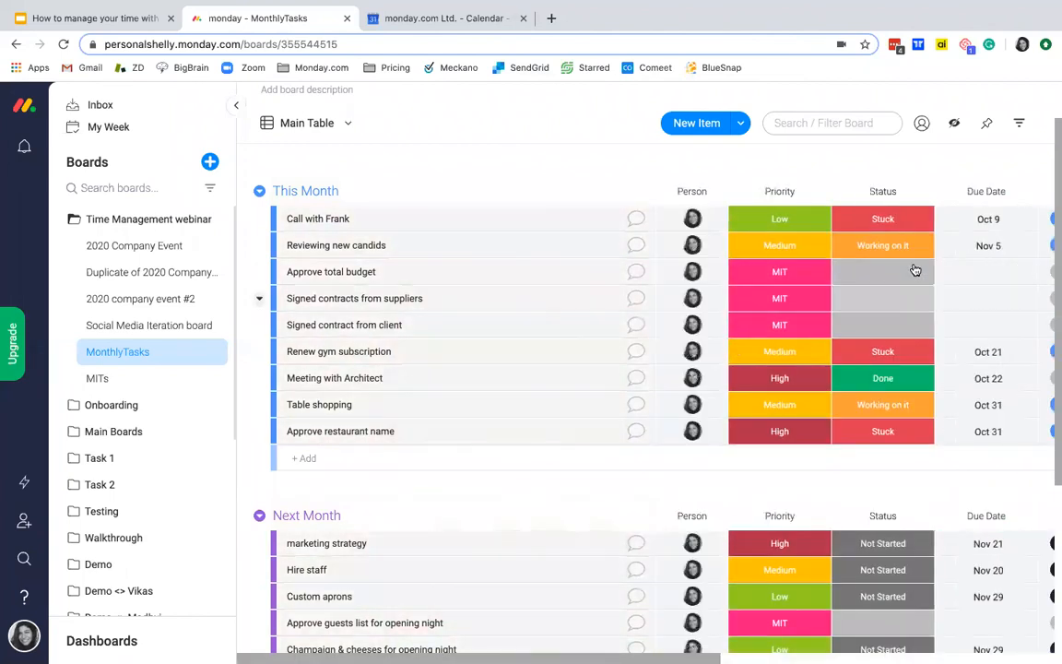
pyautogui.hscroll(6, 875, 313)
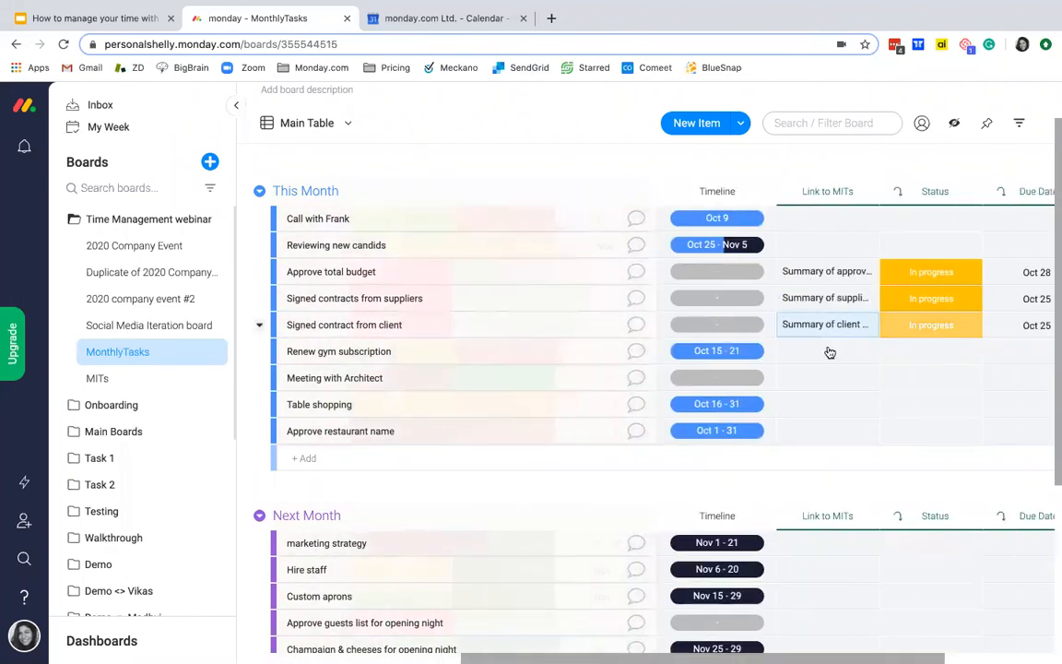
pyautogui.hscroll(3, 913, 323)
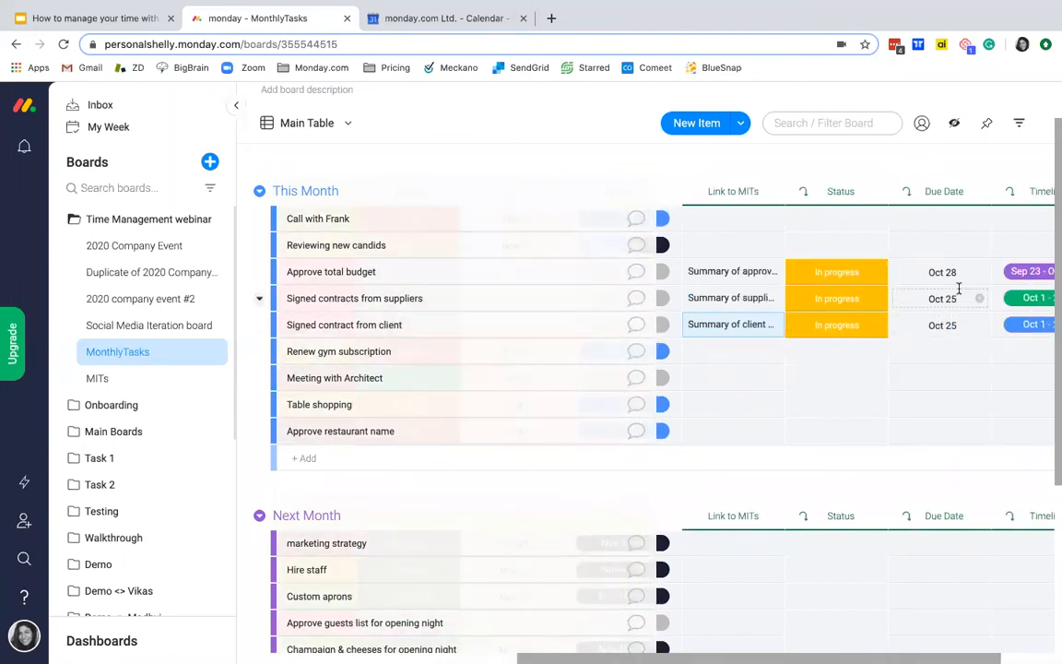
pyautogui.hscroll(2, 913, 277)
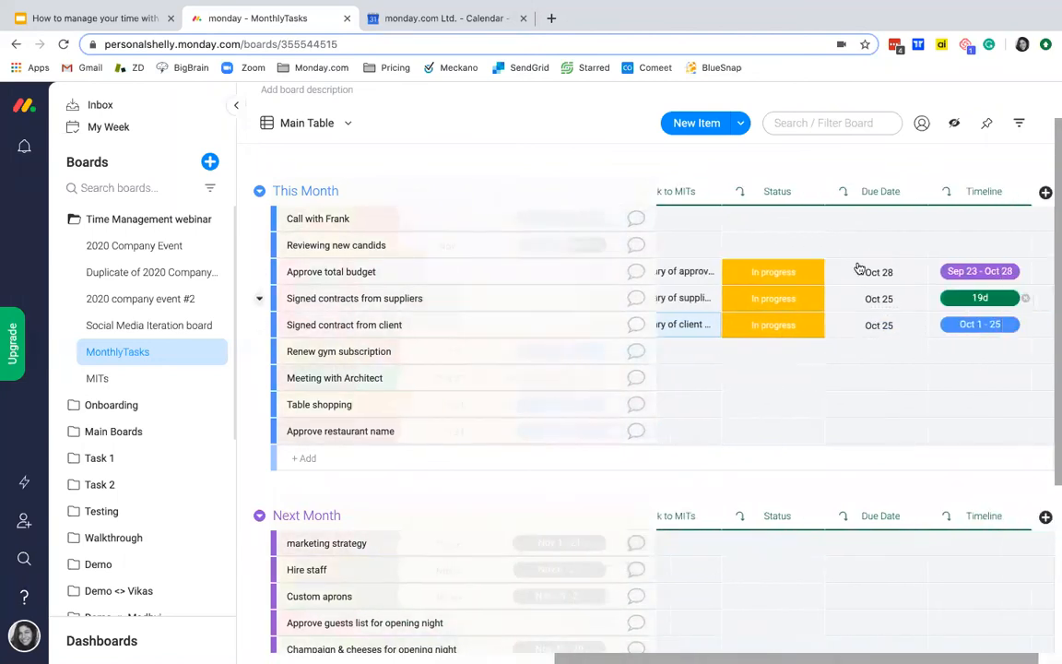
pyautogui.click(758, 273)
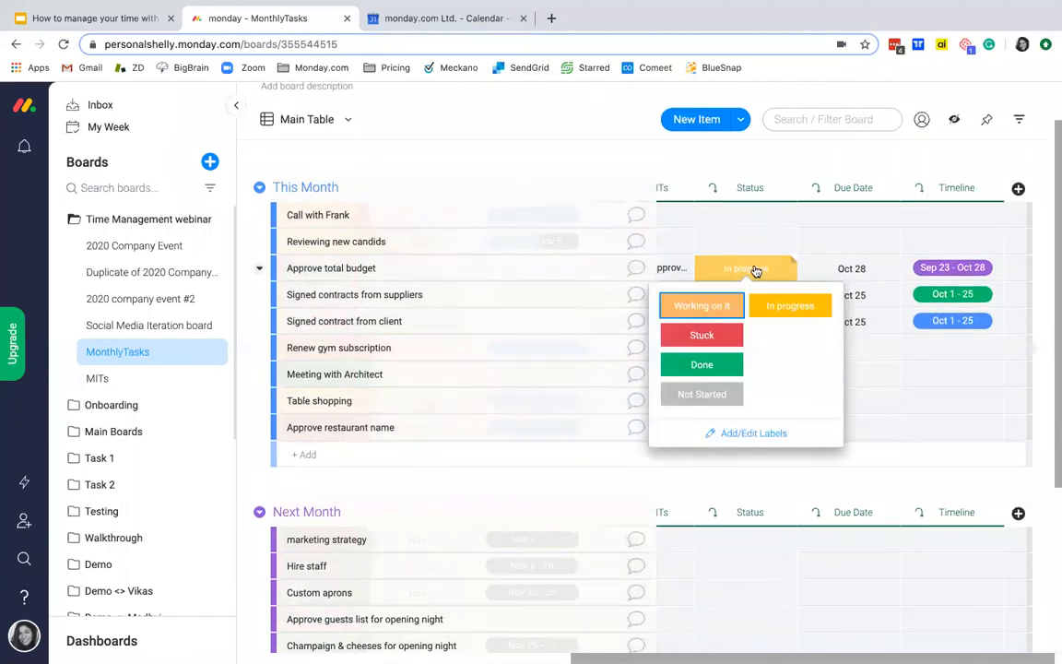
pyautogui.click(711, 337)
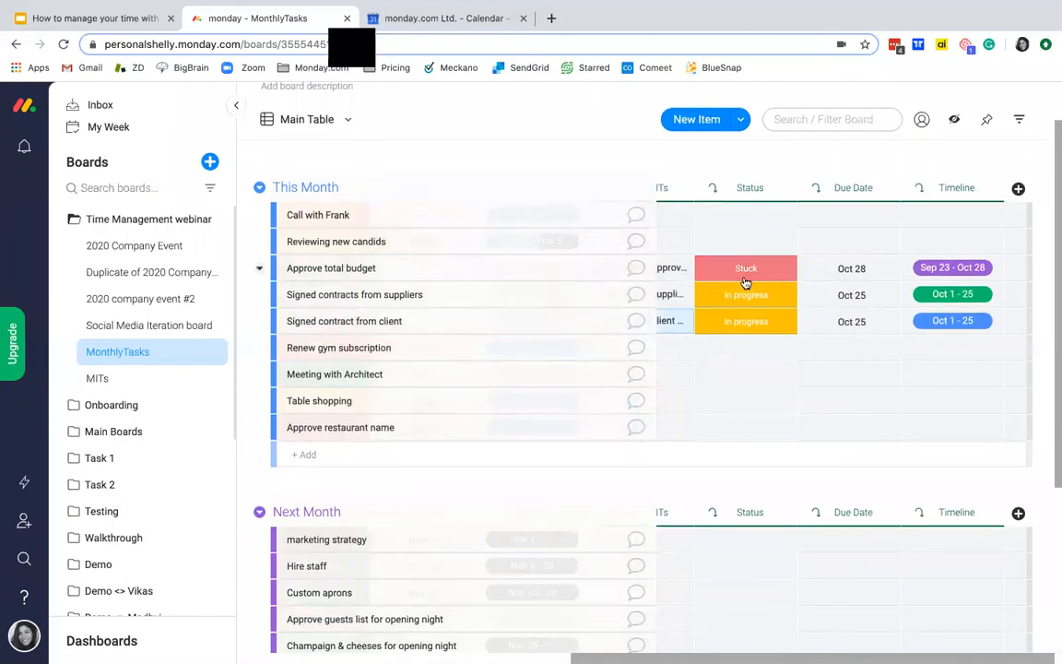
# Step: On the MITs board, set the status of "Summary of approve total budget" to Done
pyautogui.click(99, 380)
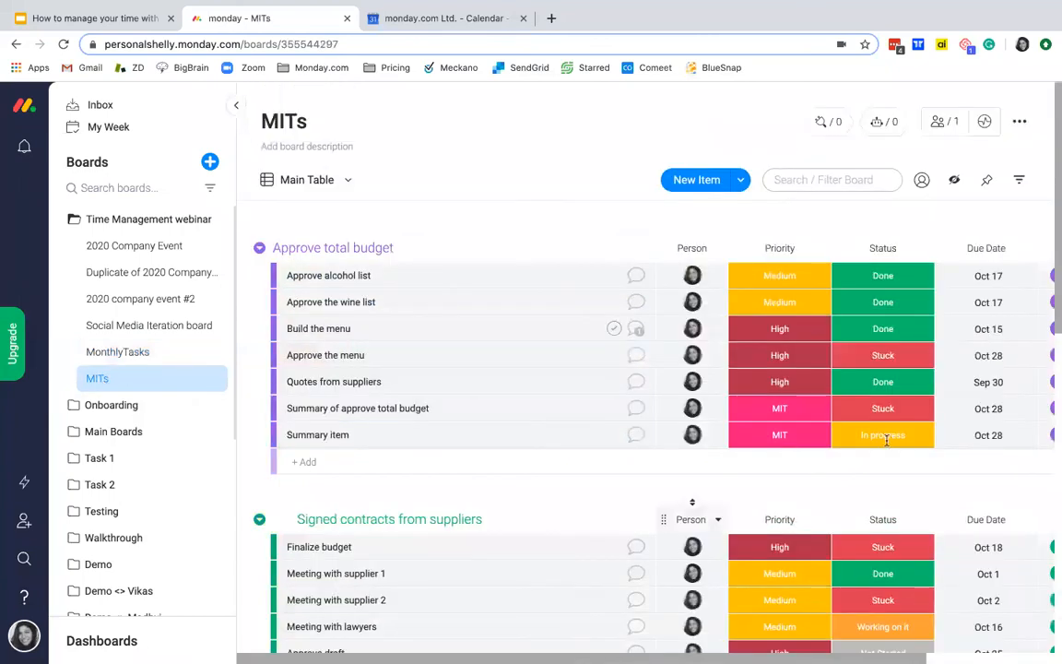
pyautogui.click(884, 410)
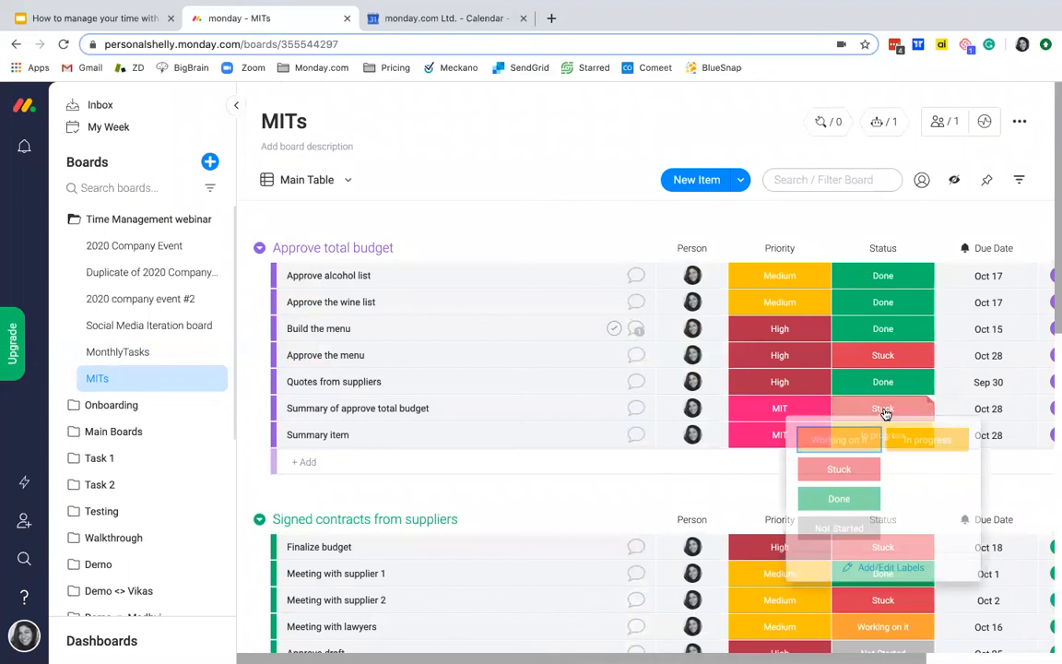
pyautogui.click(862, 499)
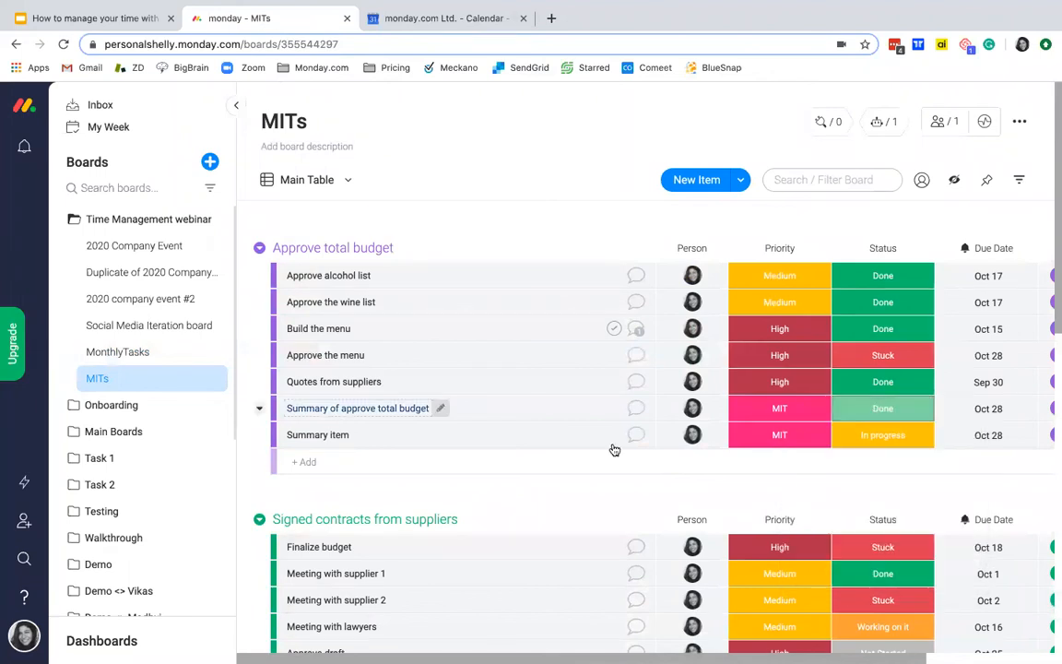
# Step: Return to the MonthlyTasks board and check the mirrored MITs status, then look over the priorities in This Month and Next Month
pyautogui.click(95, 355)
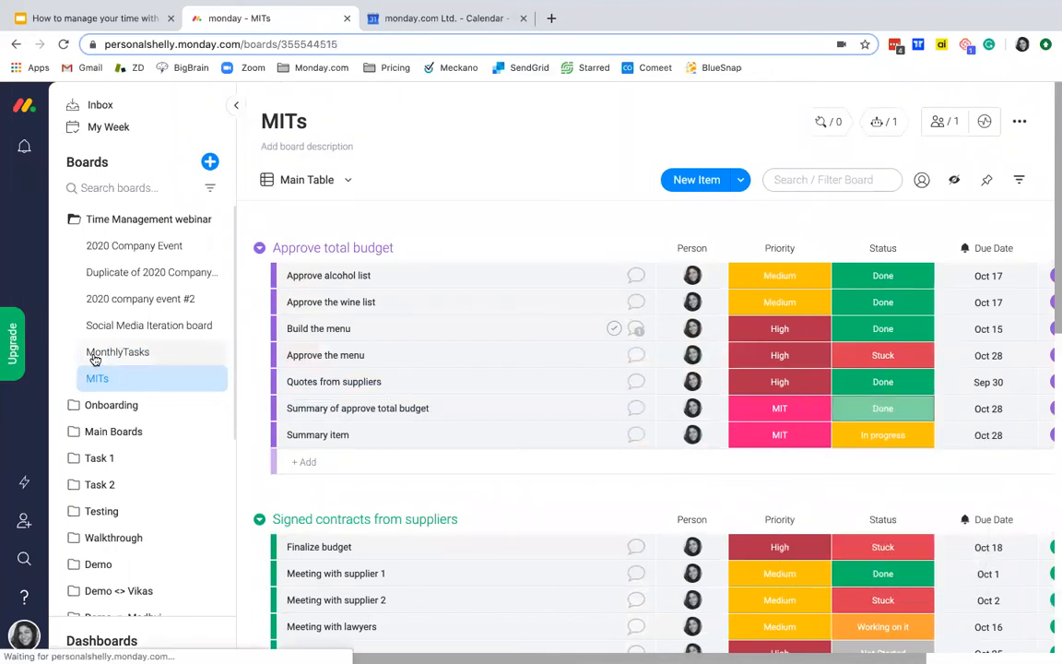
pyautogui.hscroll(2, 808, 441)
pyautogui.hscroll(5, 808, 441)
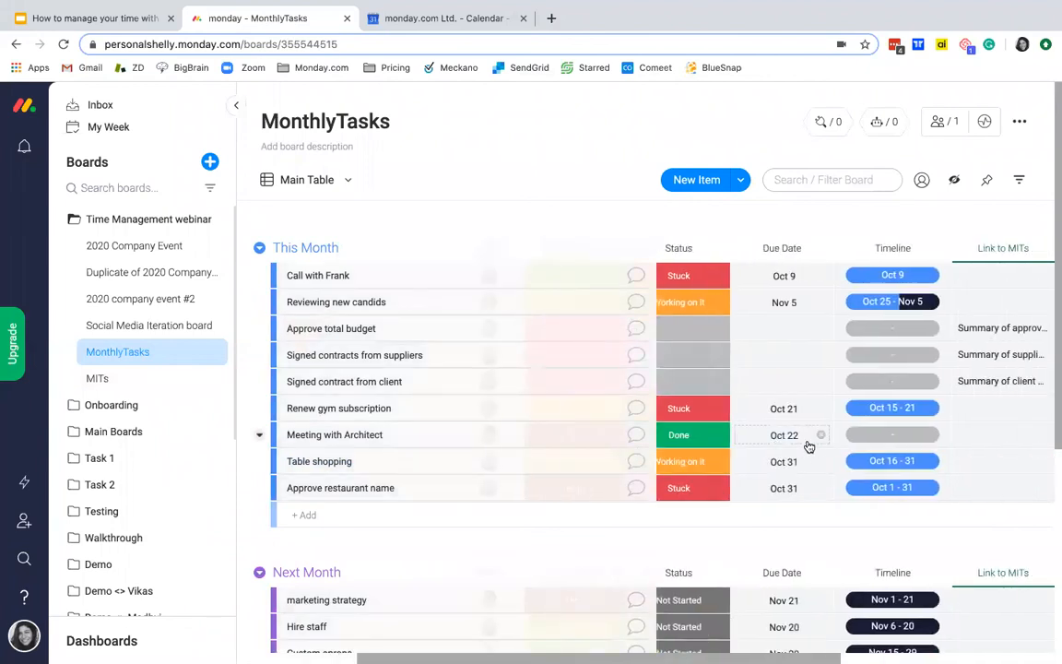
pyautogui.hscroll(3, 917, 365)
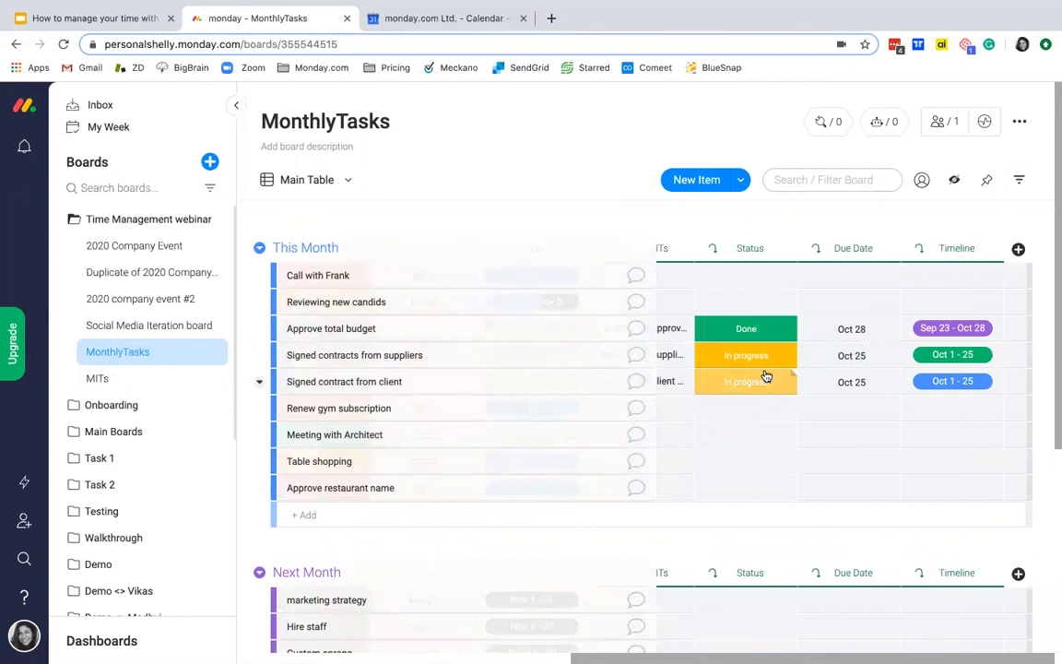
pyautogui.hscroll(-3, 767, 374)
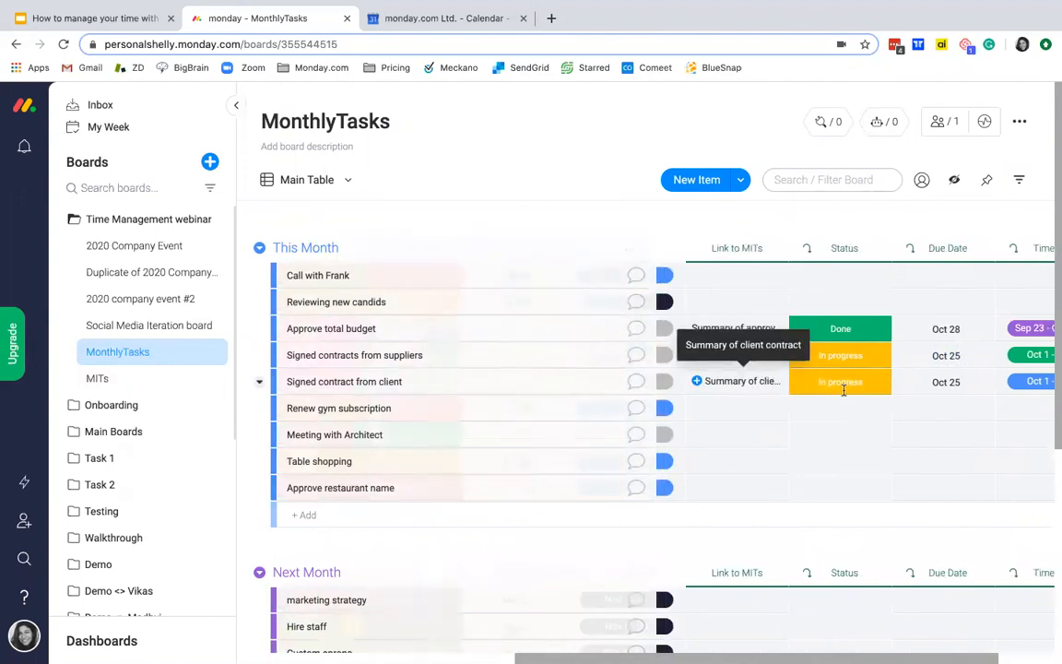
pyautogui.hscroll(-5, 797, 392)
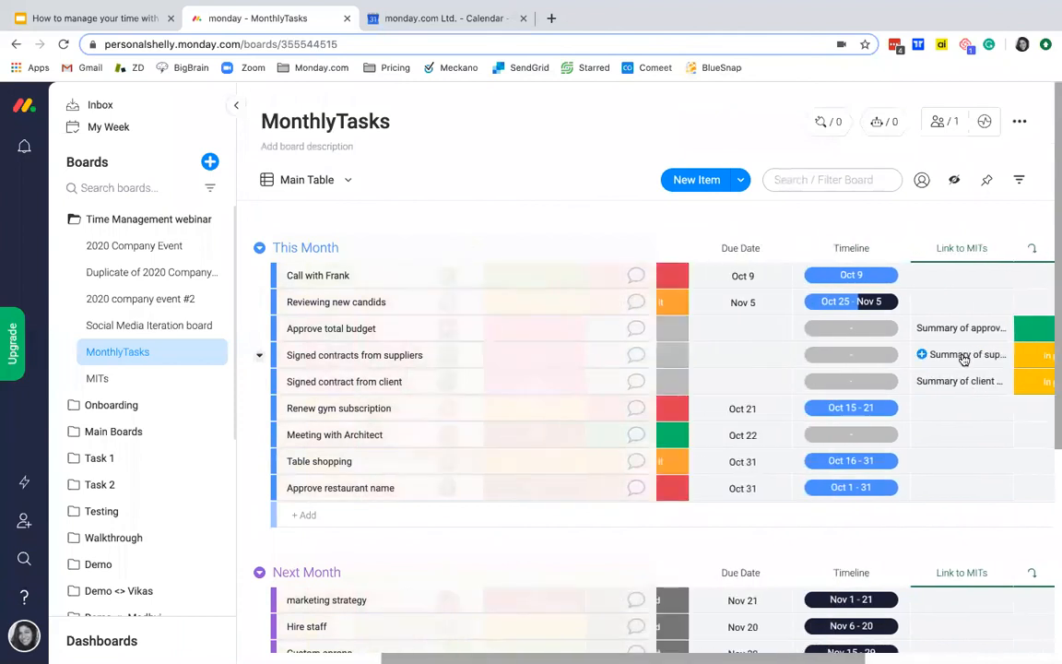
pyautogui.hscroll(-4, 964, 351)
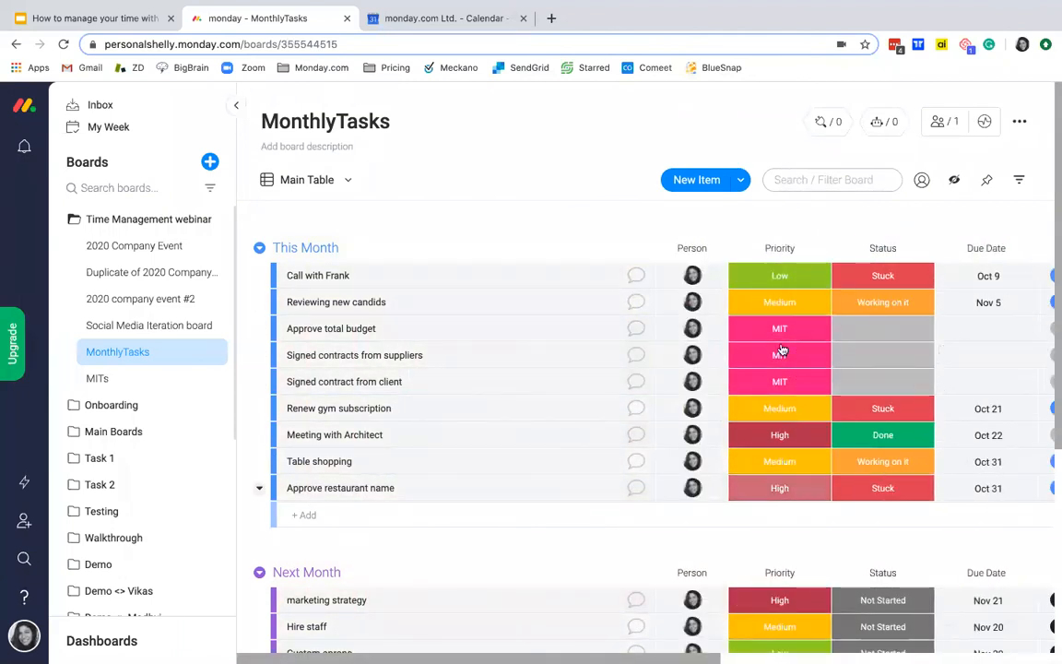
pyautogui.scroll(-2, 746, 446)
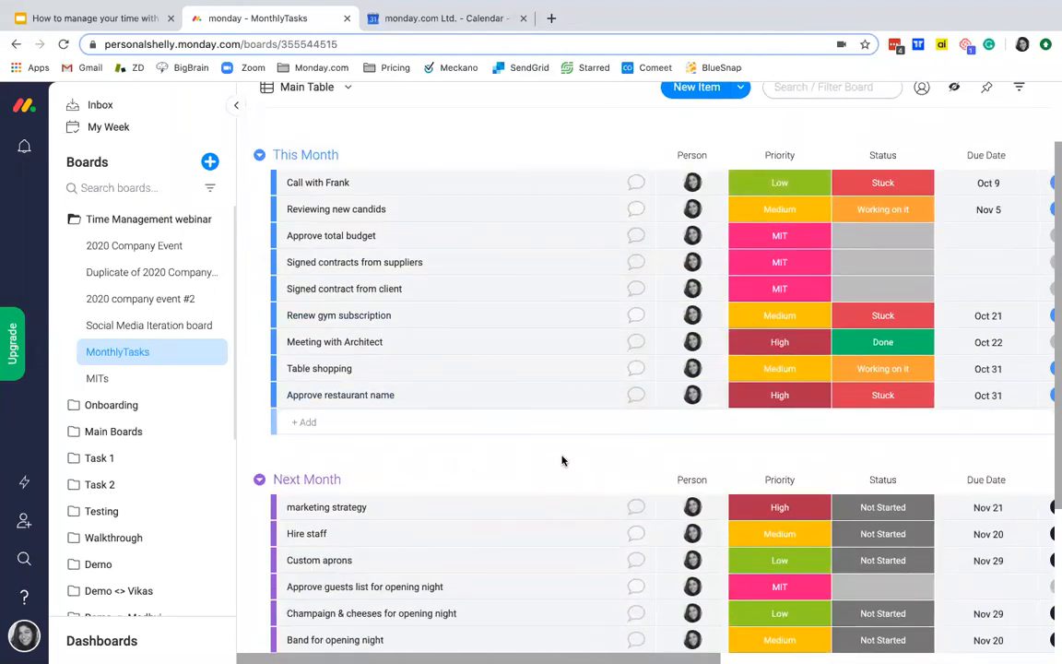
pyautogui.scroll(-1, 561, 458)
pyautogui.hscroll(6, 826, 268)
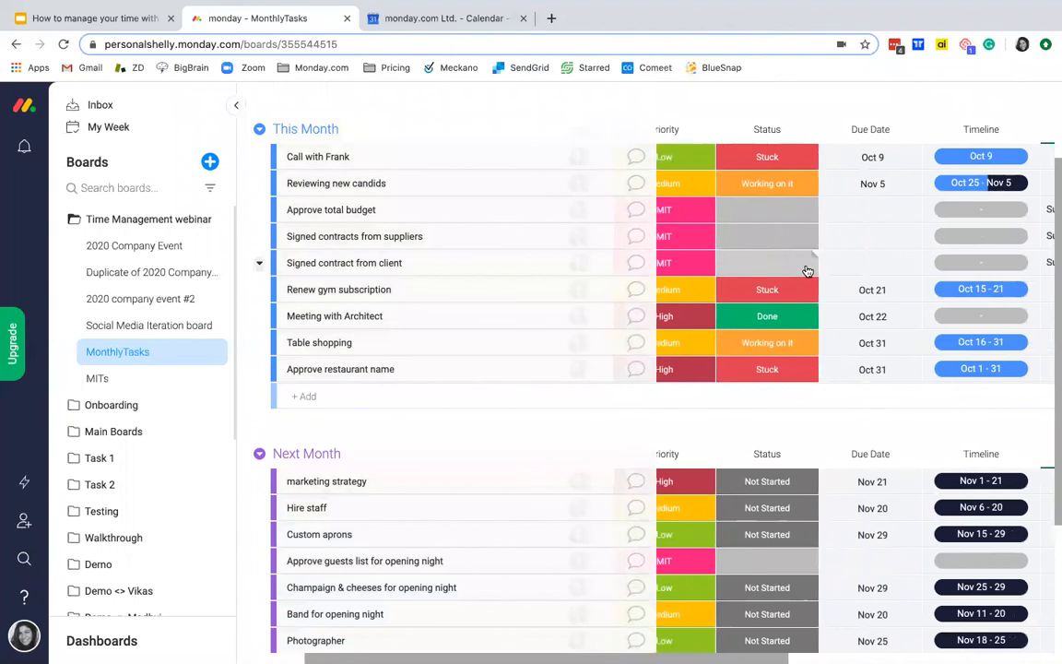
pyautogui.hscroll(-6, 796, 275)
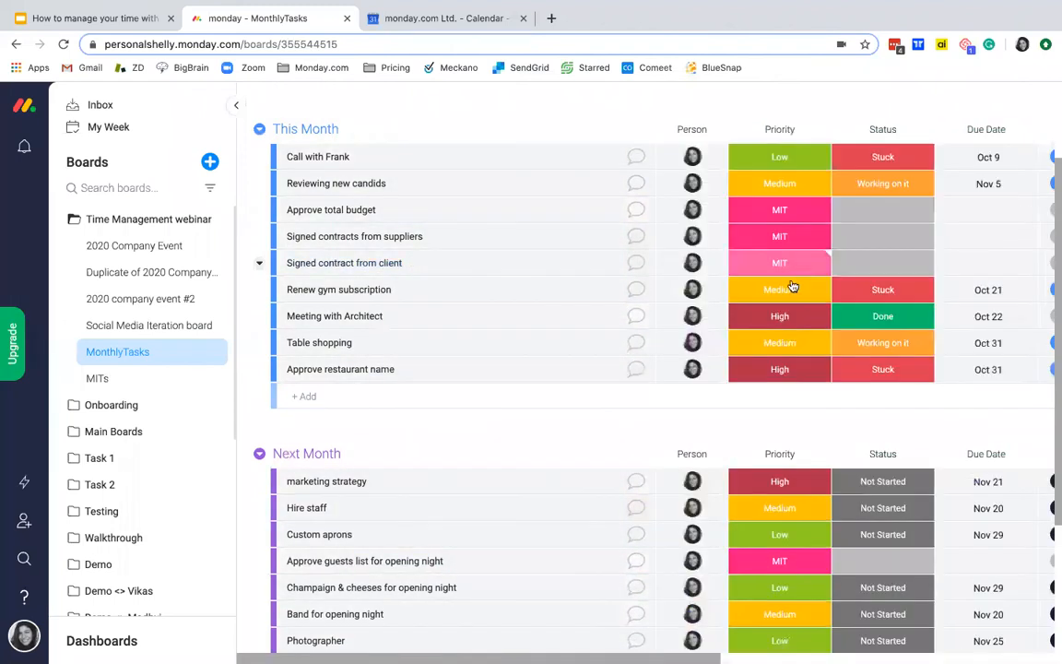
pyautogui.scroll(3, 533, 195)
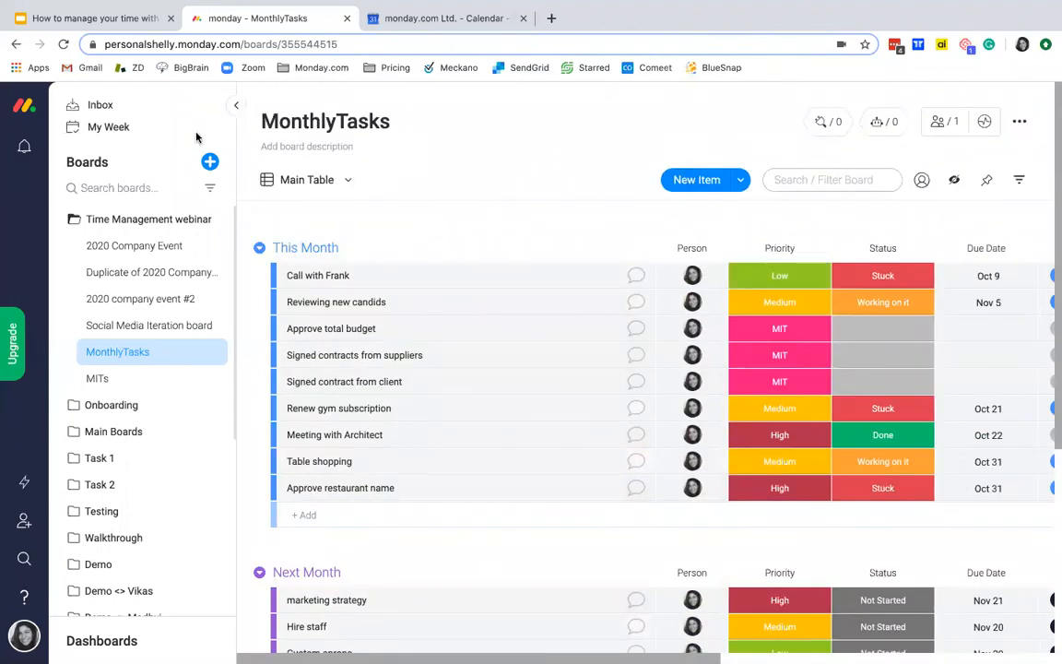
# Step: Look at the MonthlyTasks board in its Priority chart and Calendar views, and return to the Main Table
pyautogui.click(307, 180)
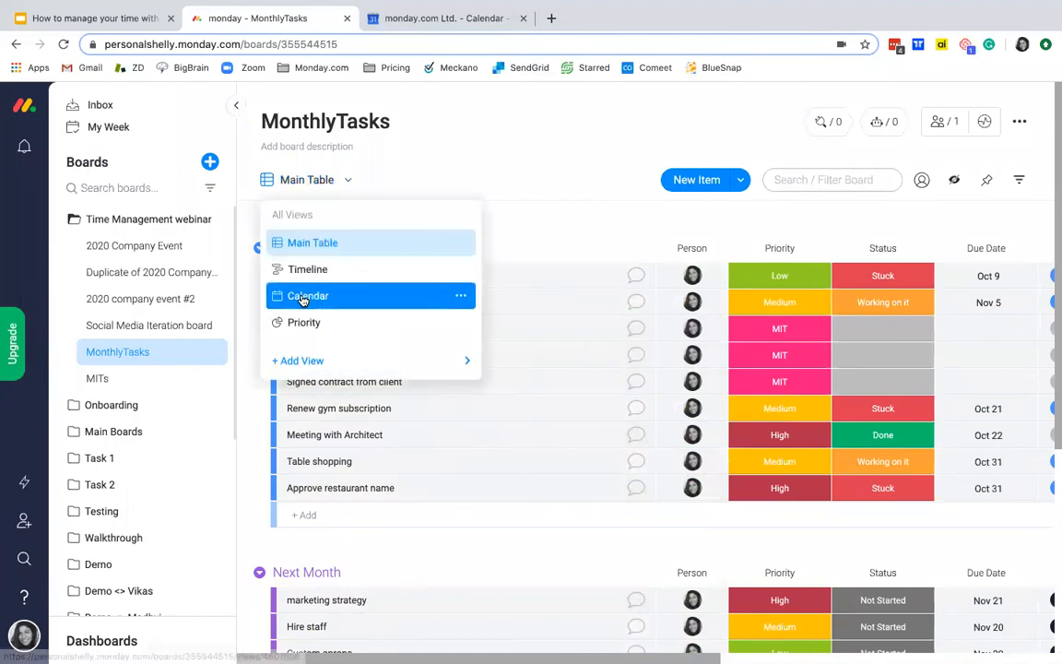
pyautogui.click(309, 324)
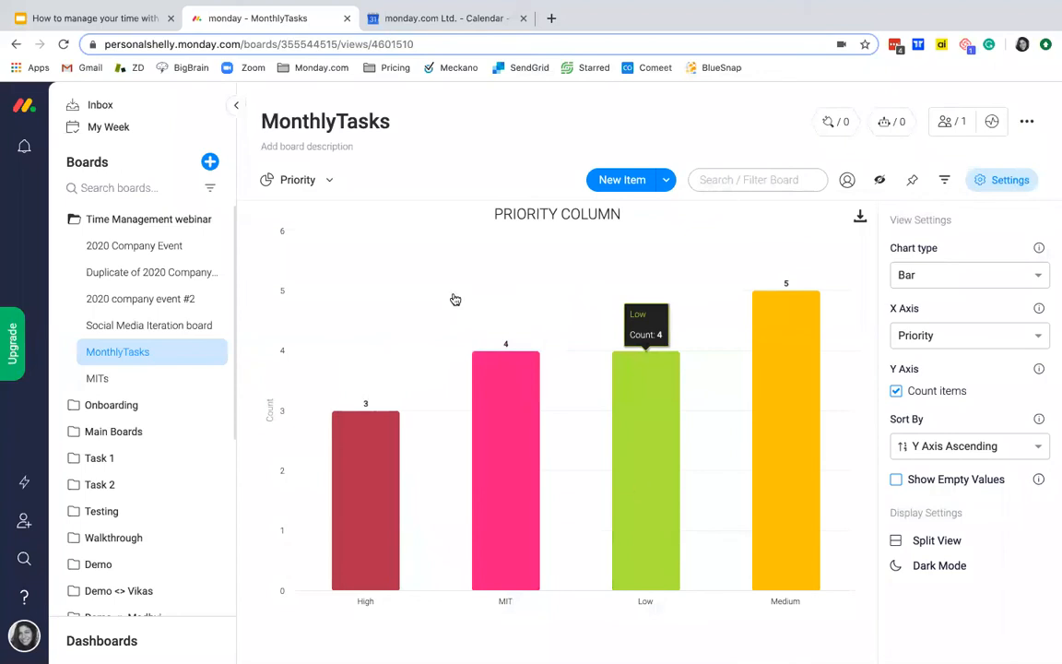
pyautogui.click(308, 179)
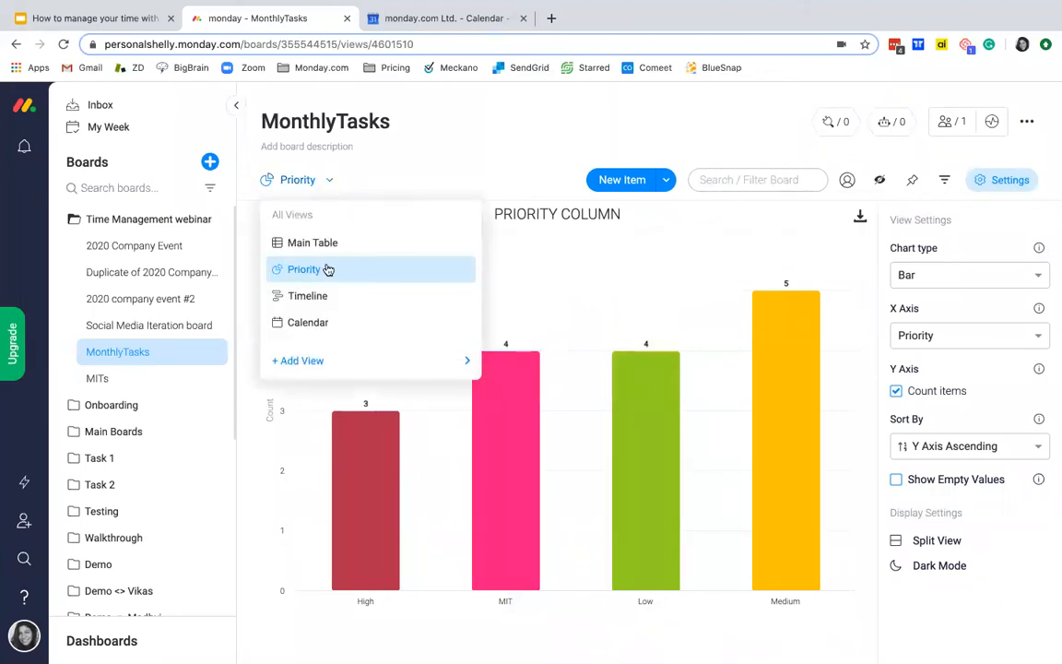
pyautogui.click(330, 321)
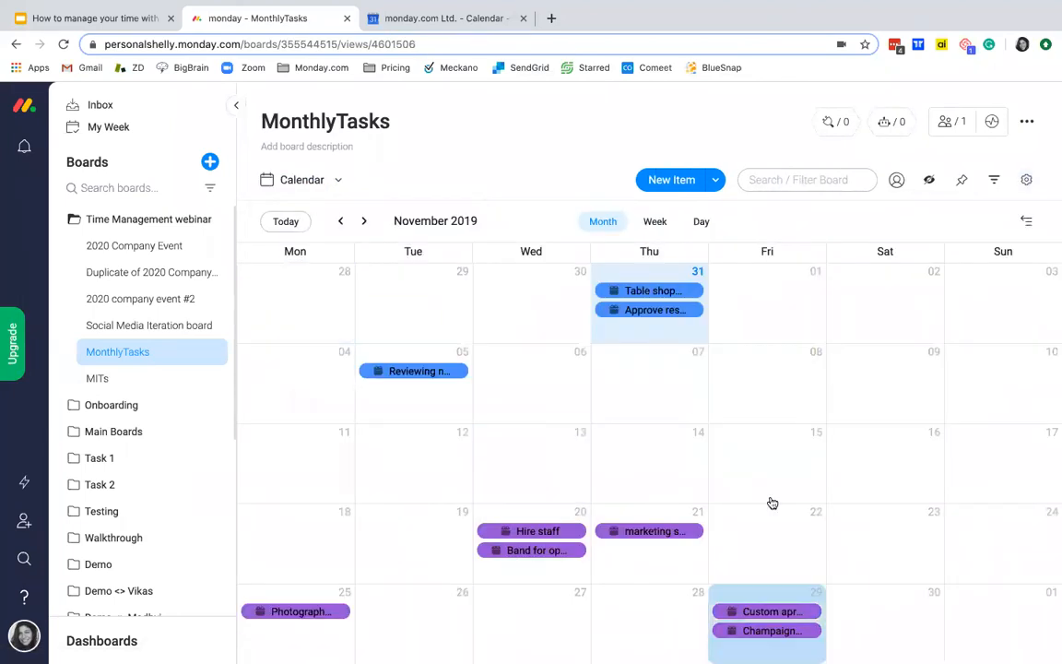
pyautogui.click(306, 183)
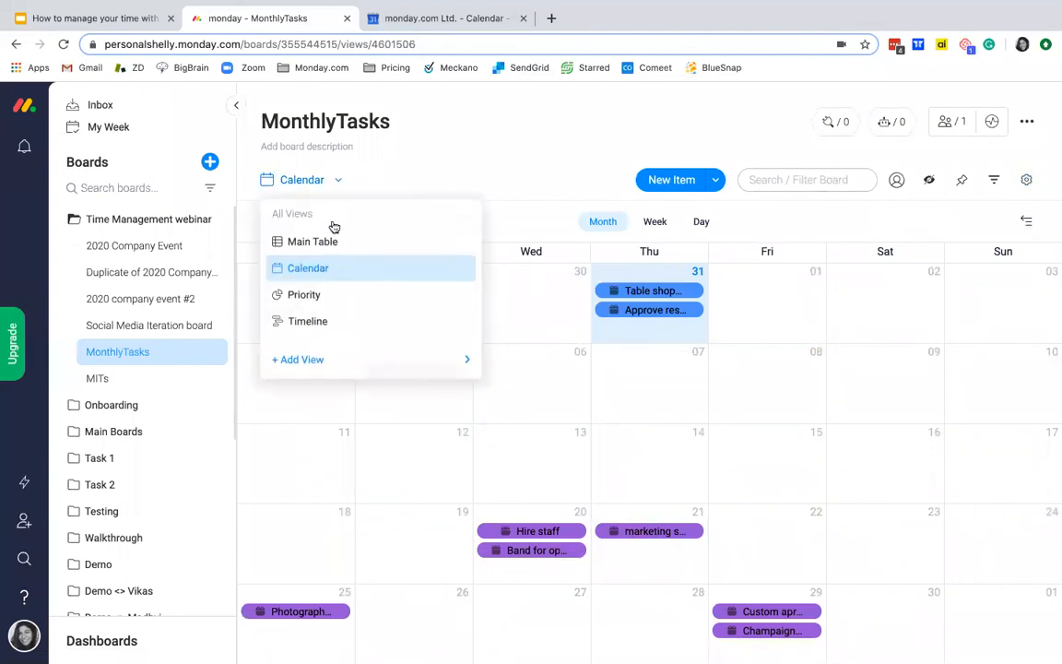
pyautogui.click(339, 245)
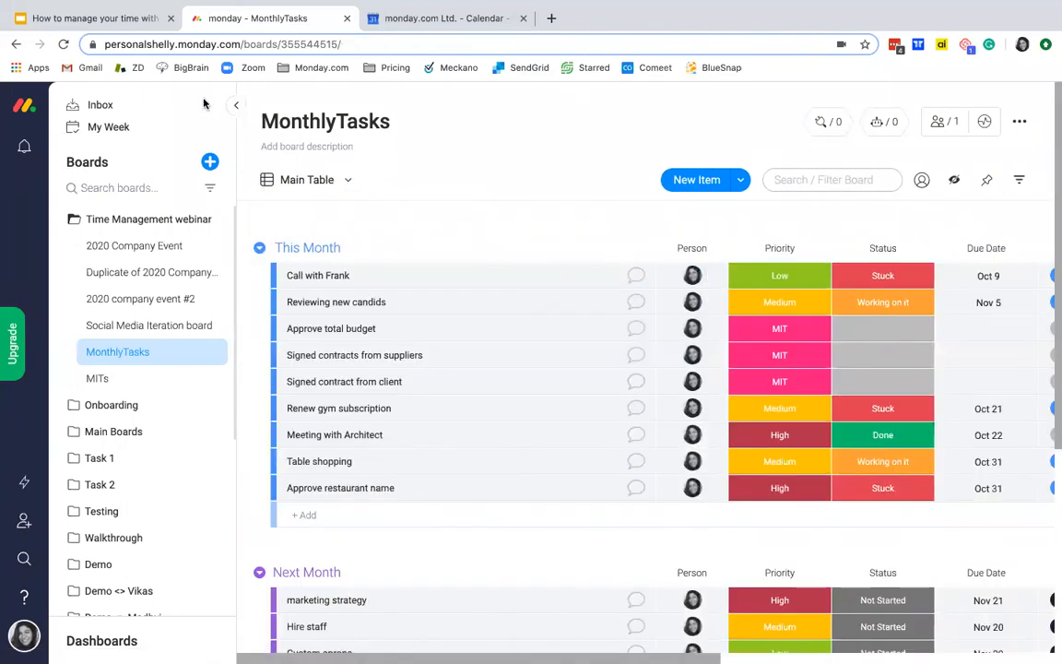
# Step: Switch to the Google Slides presentation and go through the "3 Tips for Eating That Frog" slide to the "Thank you!" slide
pyautogui.click(122, 18)
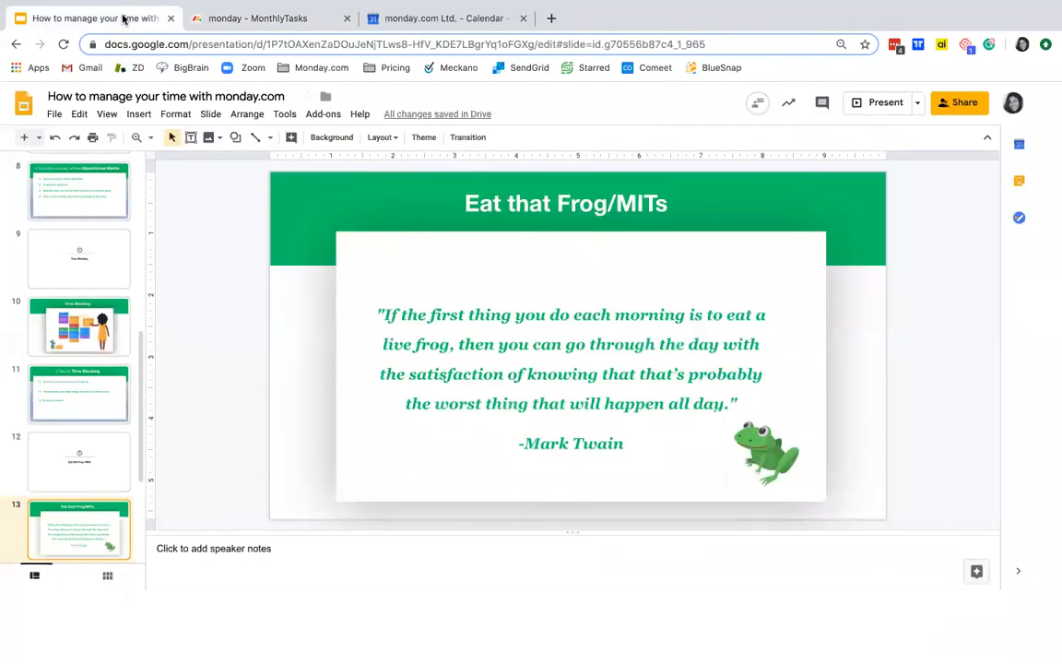
pyautogui.press('Down')
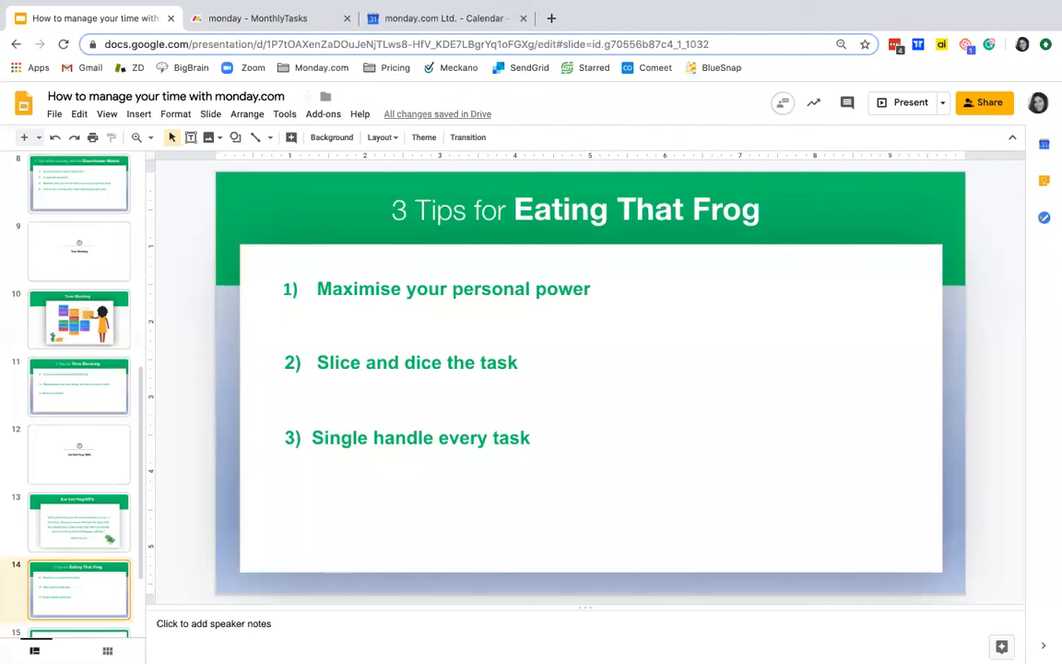
pyautogui.press('Down')
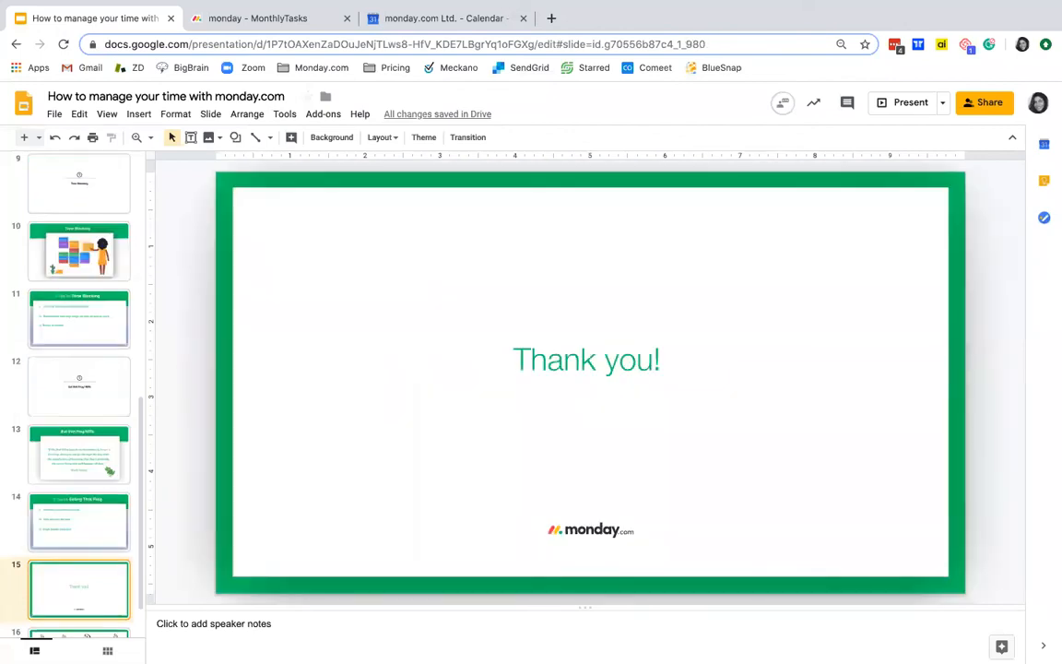